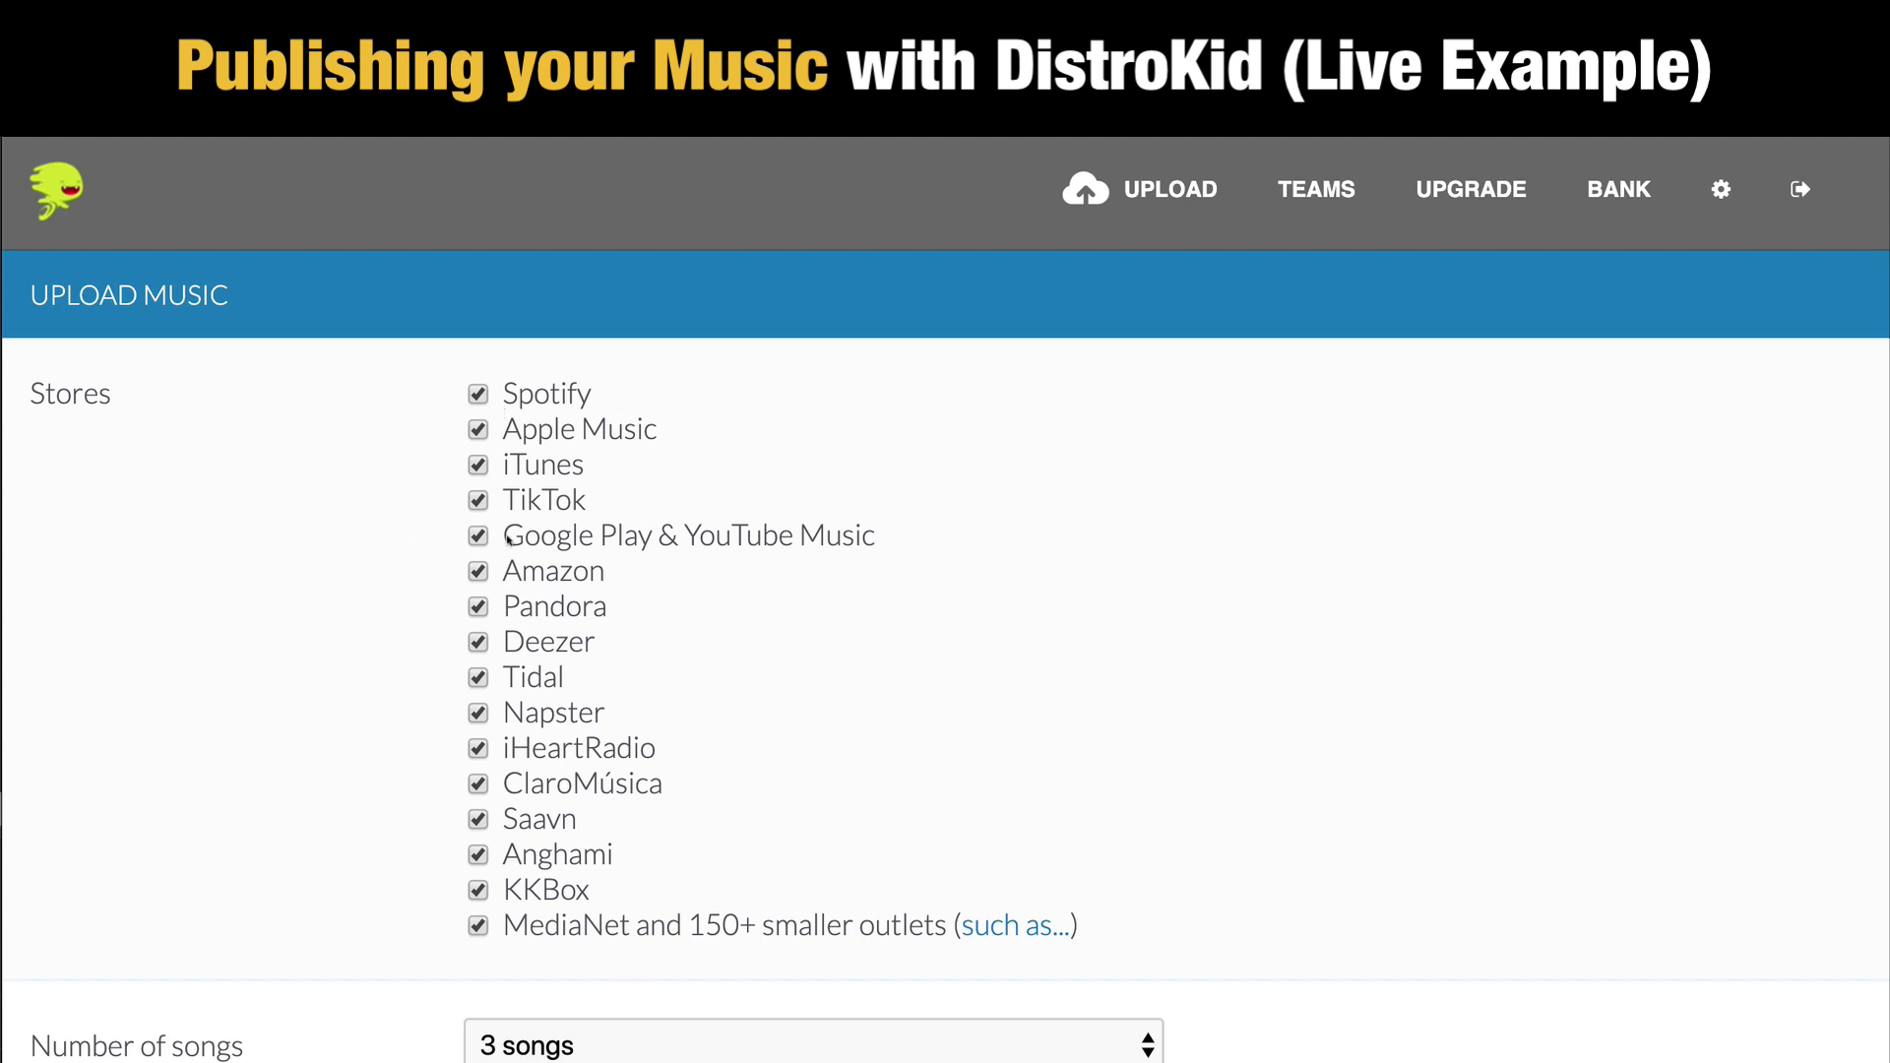
scroll(1170, 650, "down", 1)
scroll(1170, 650, "up", 1)
scroll(1072, 709, "down", 5)
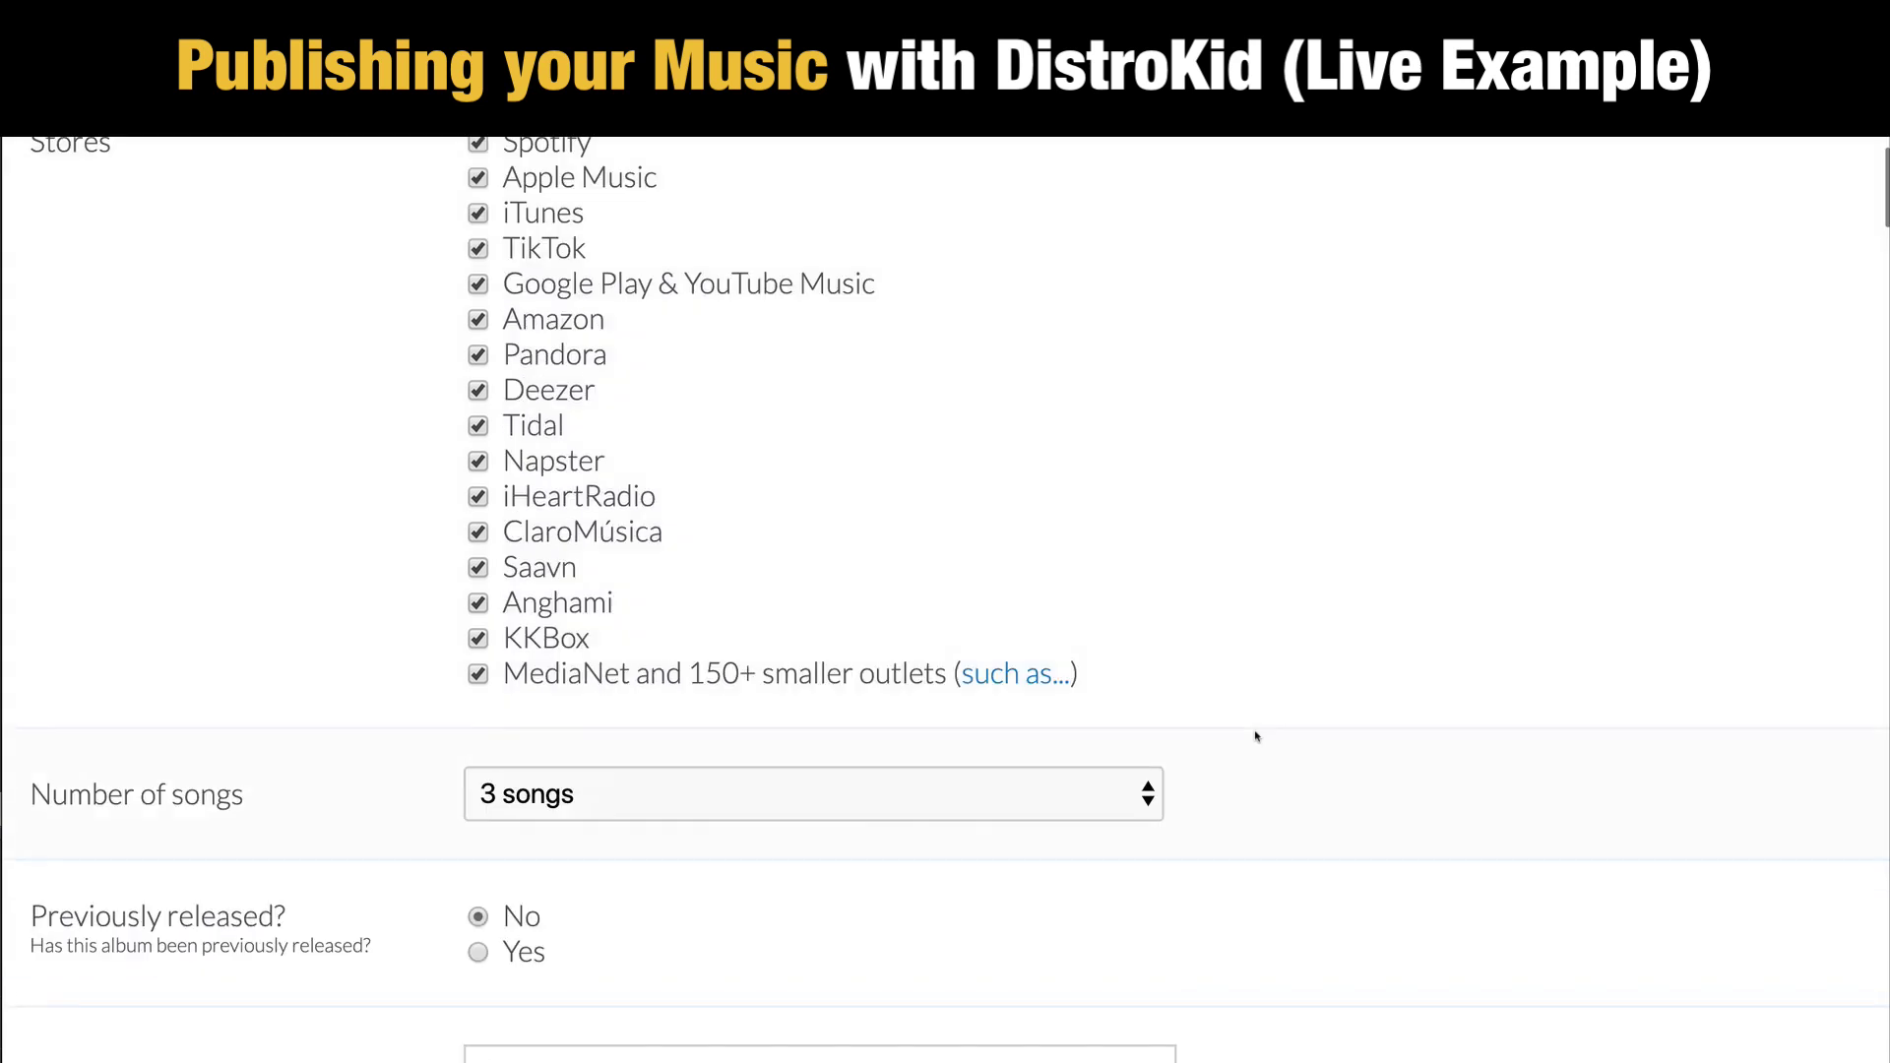
scroll(1256, 736, "down", 1)
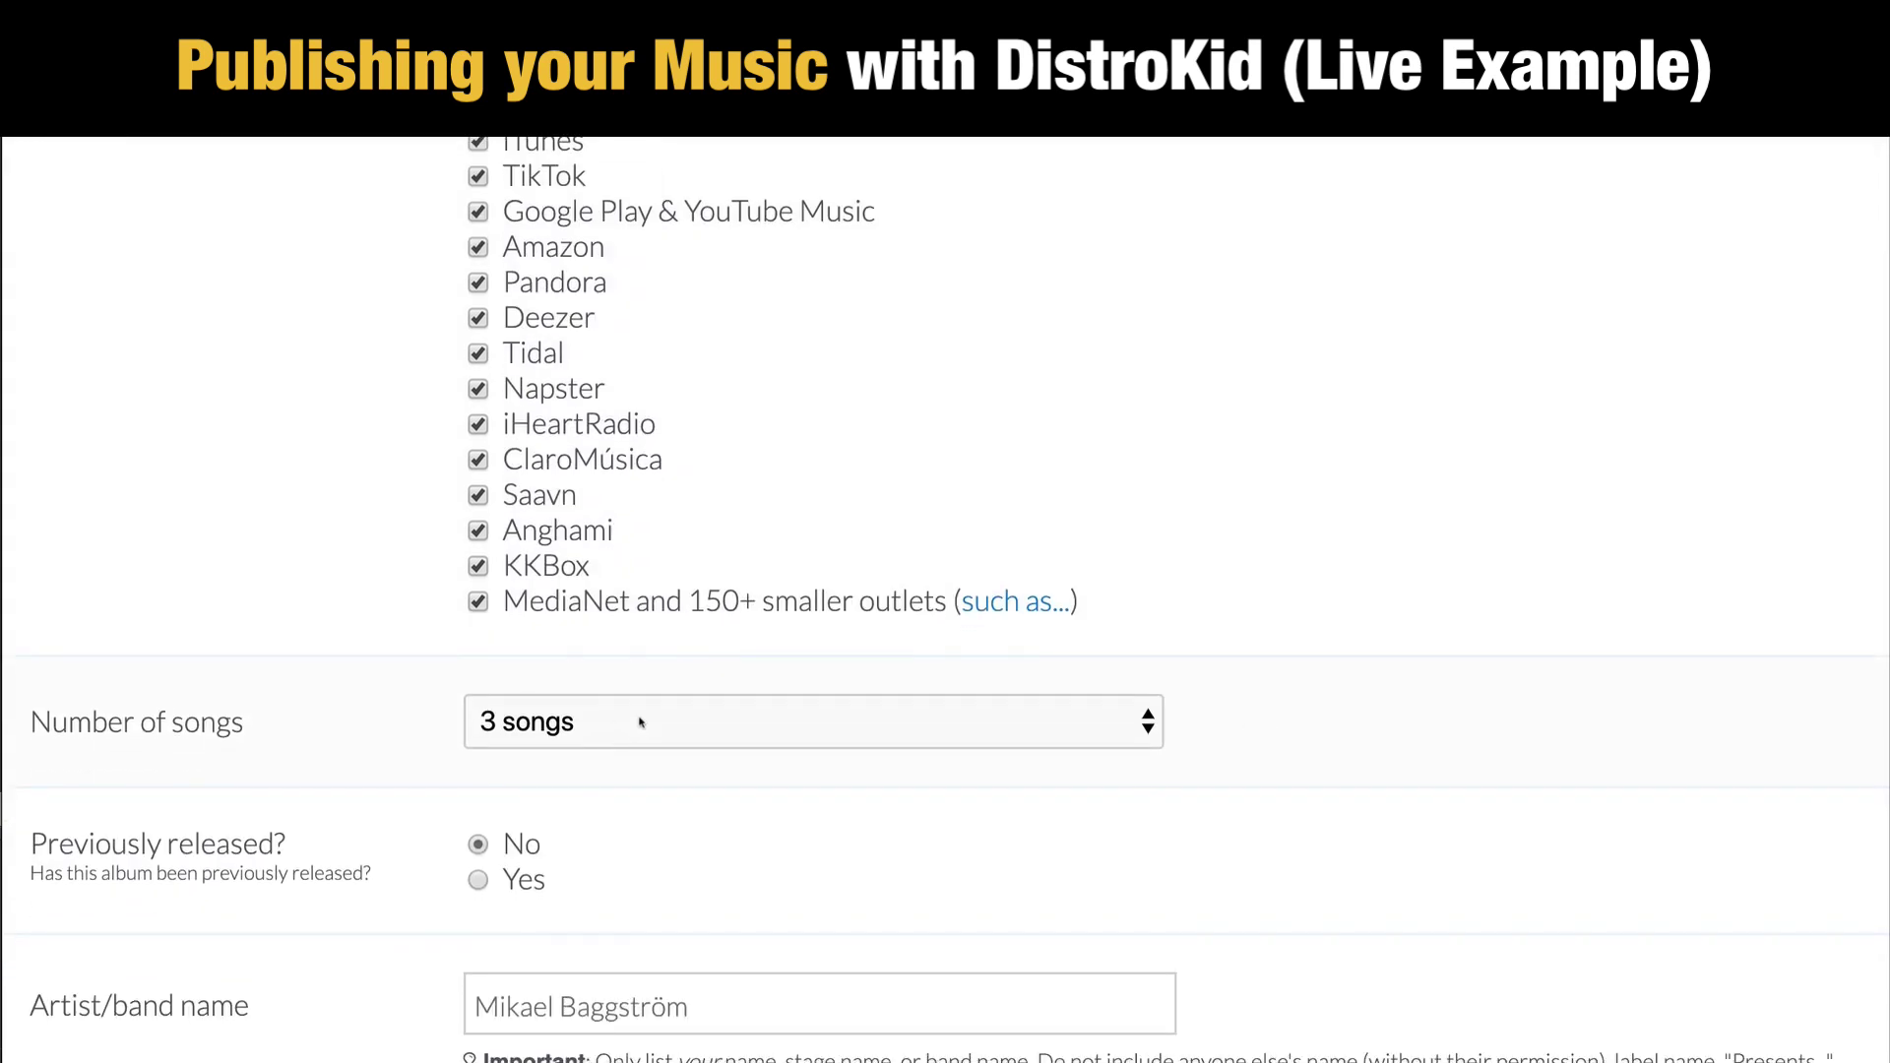
left_click(641, 723)
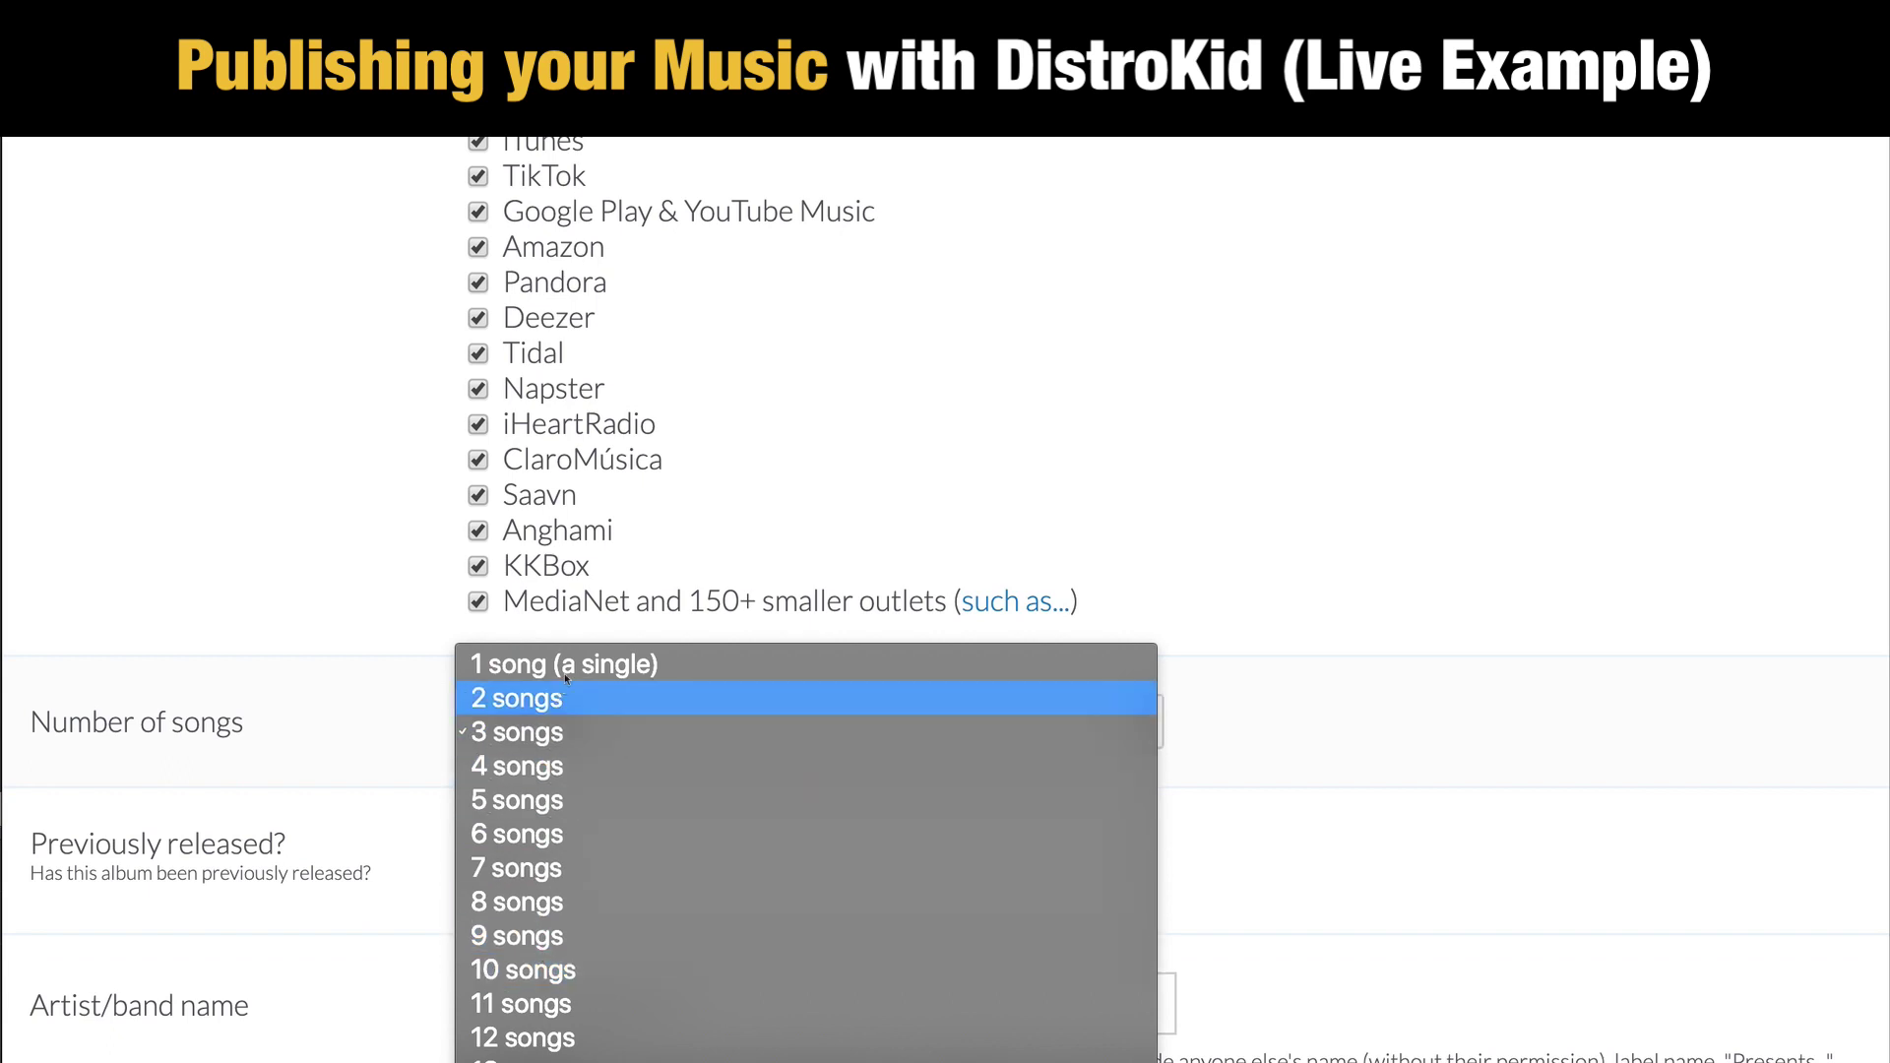
left_click(1742, 749)
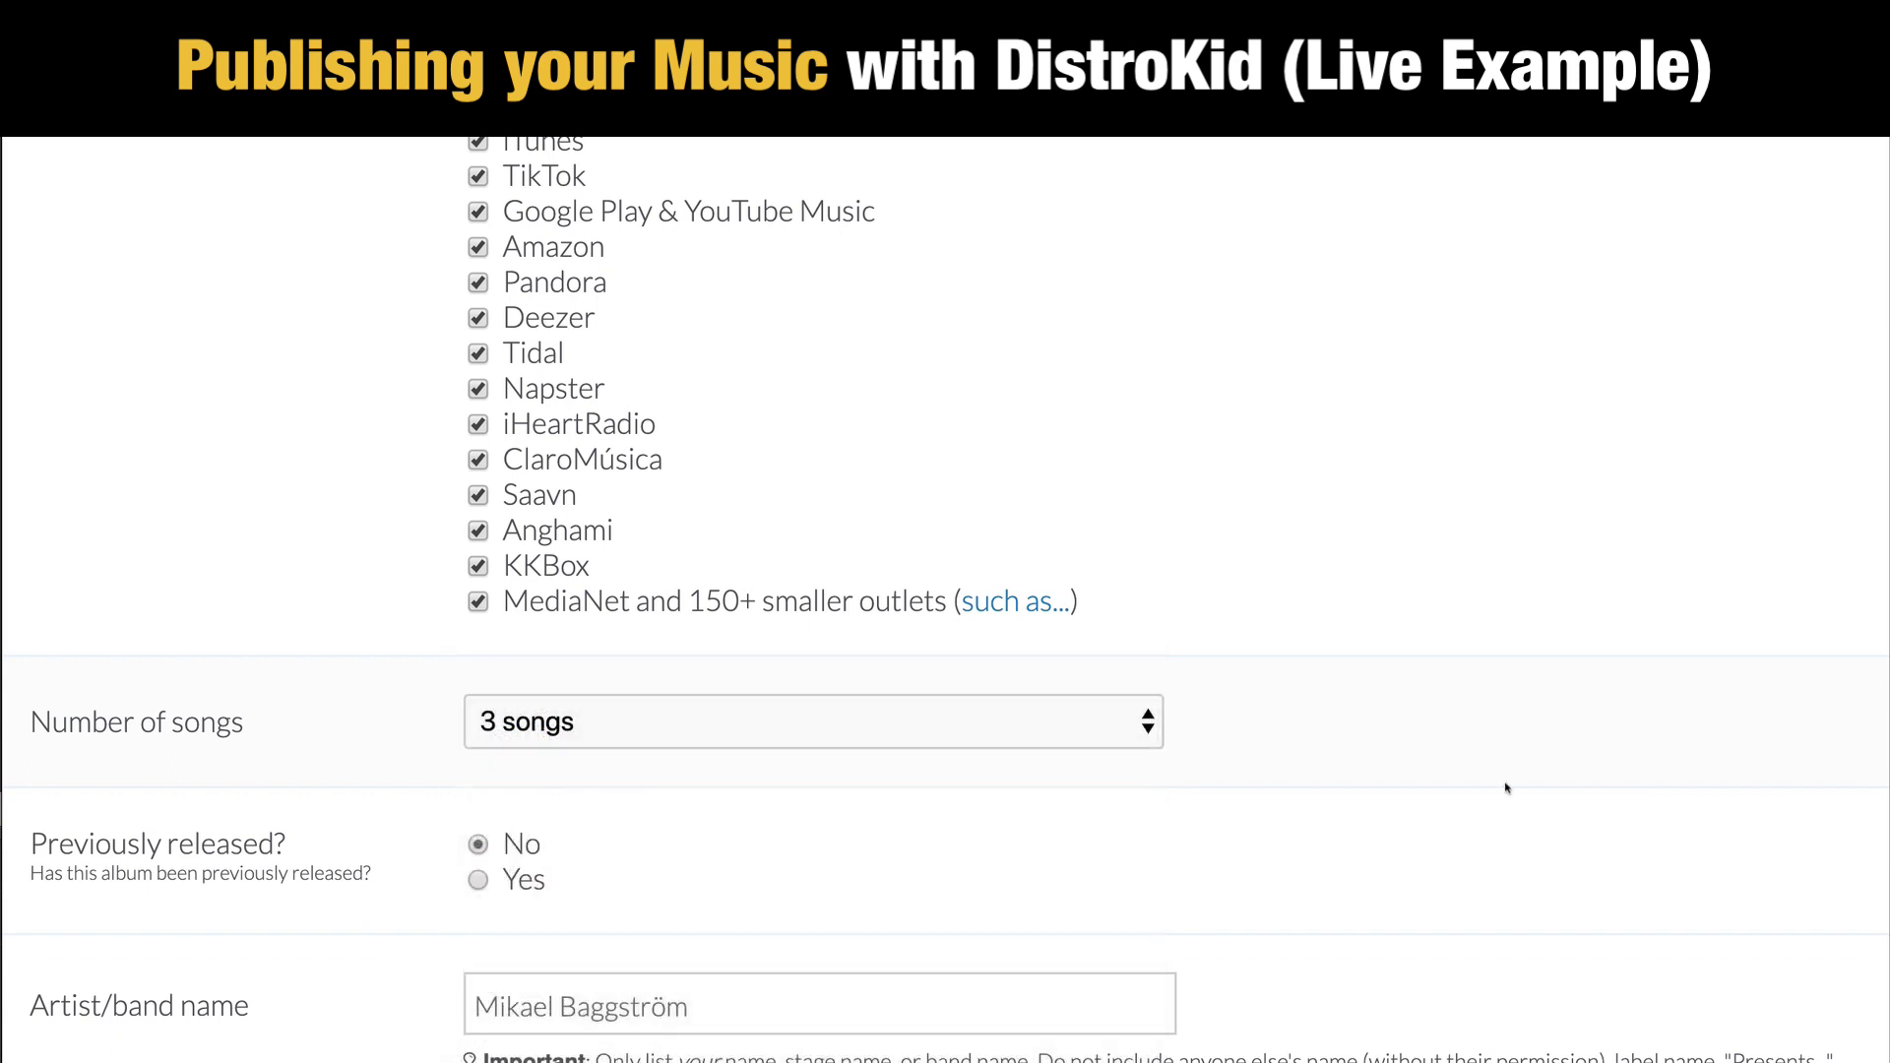
scroll(1506, 782, "down", 5)
scroll(583, 660, "down", 3)
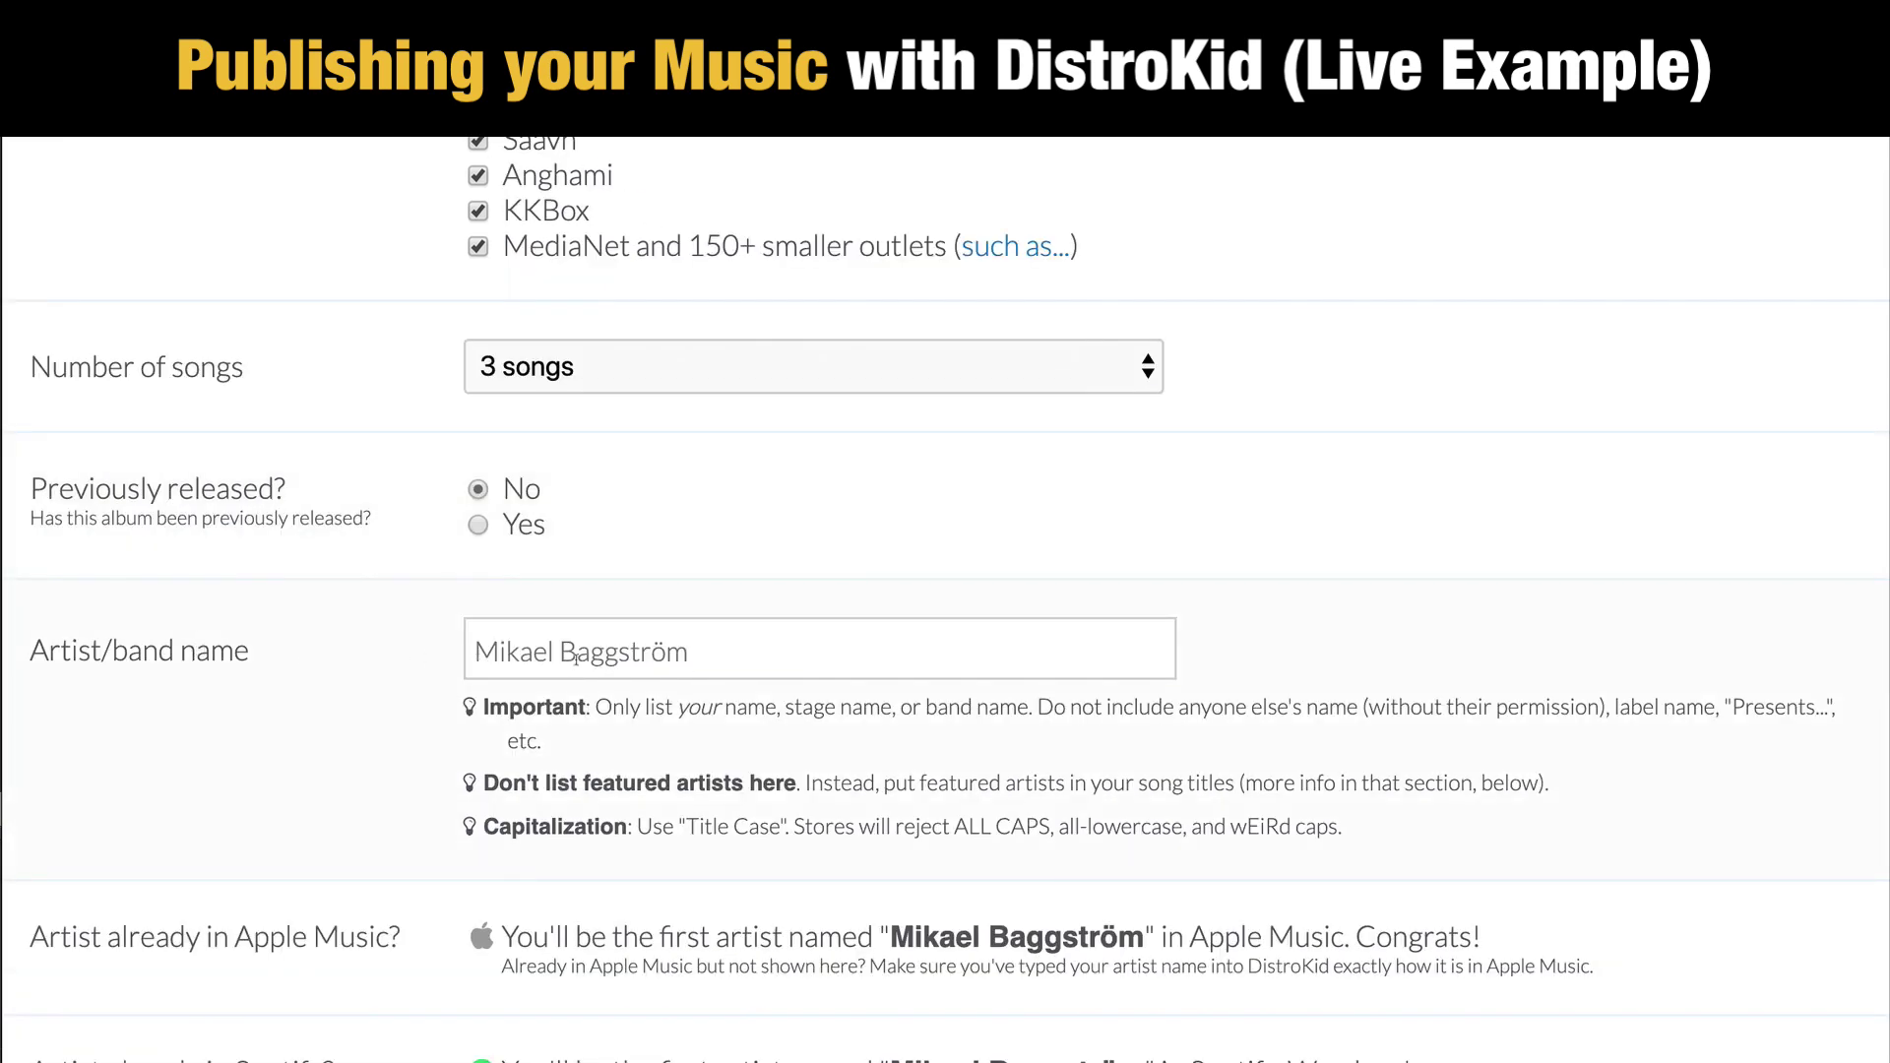
scroll(774, 661, "down", 14)
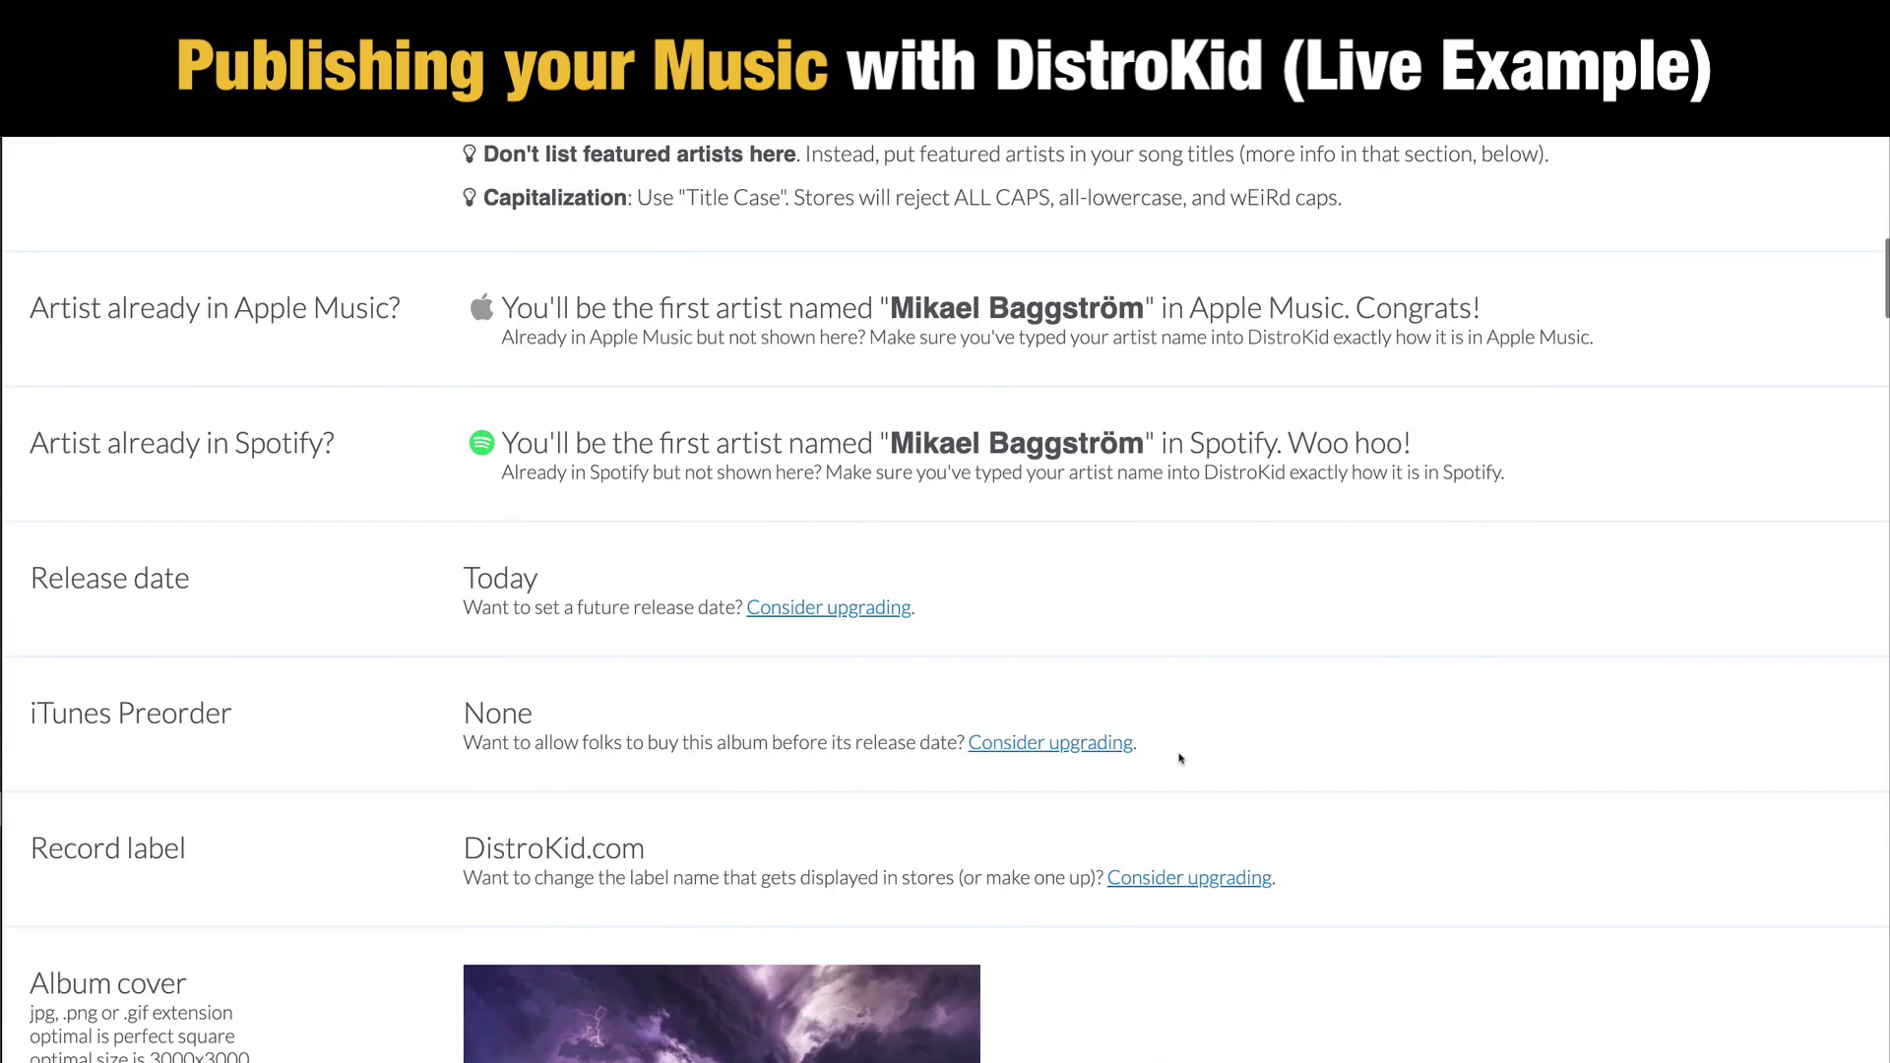
scroll(1413, 732, "down", 9)
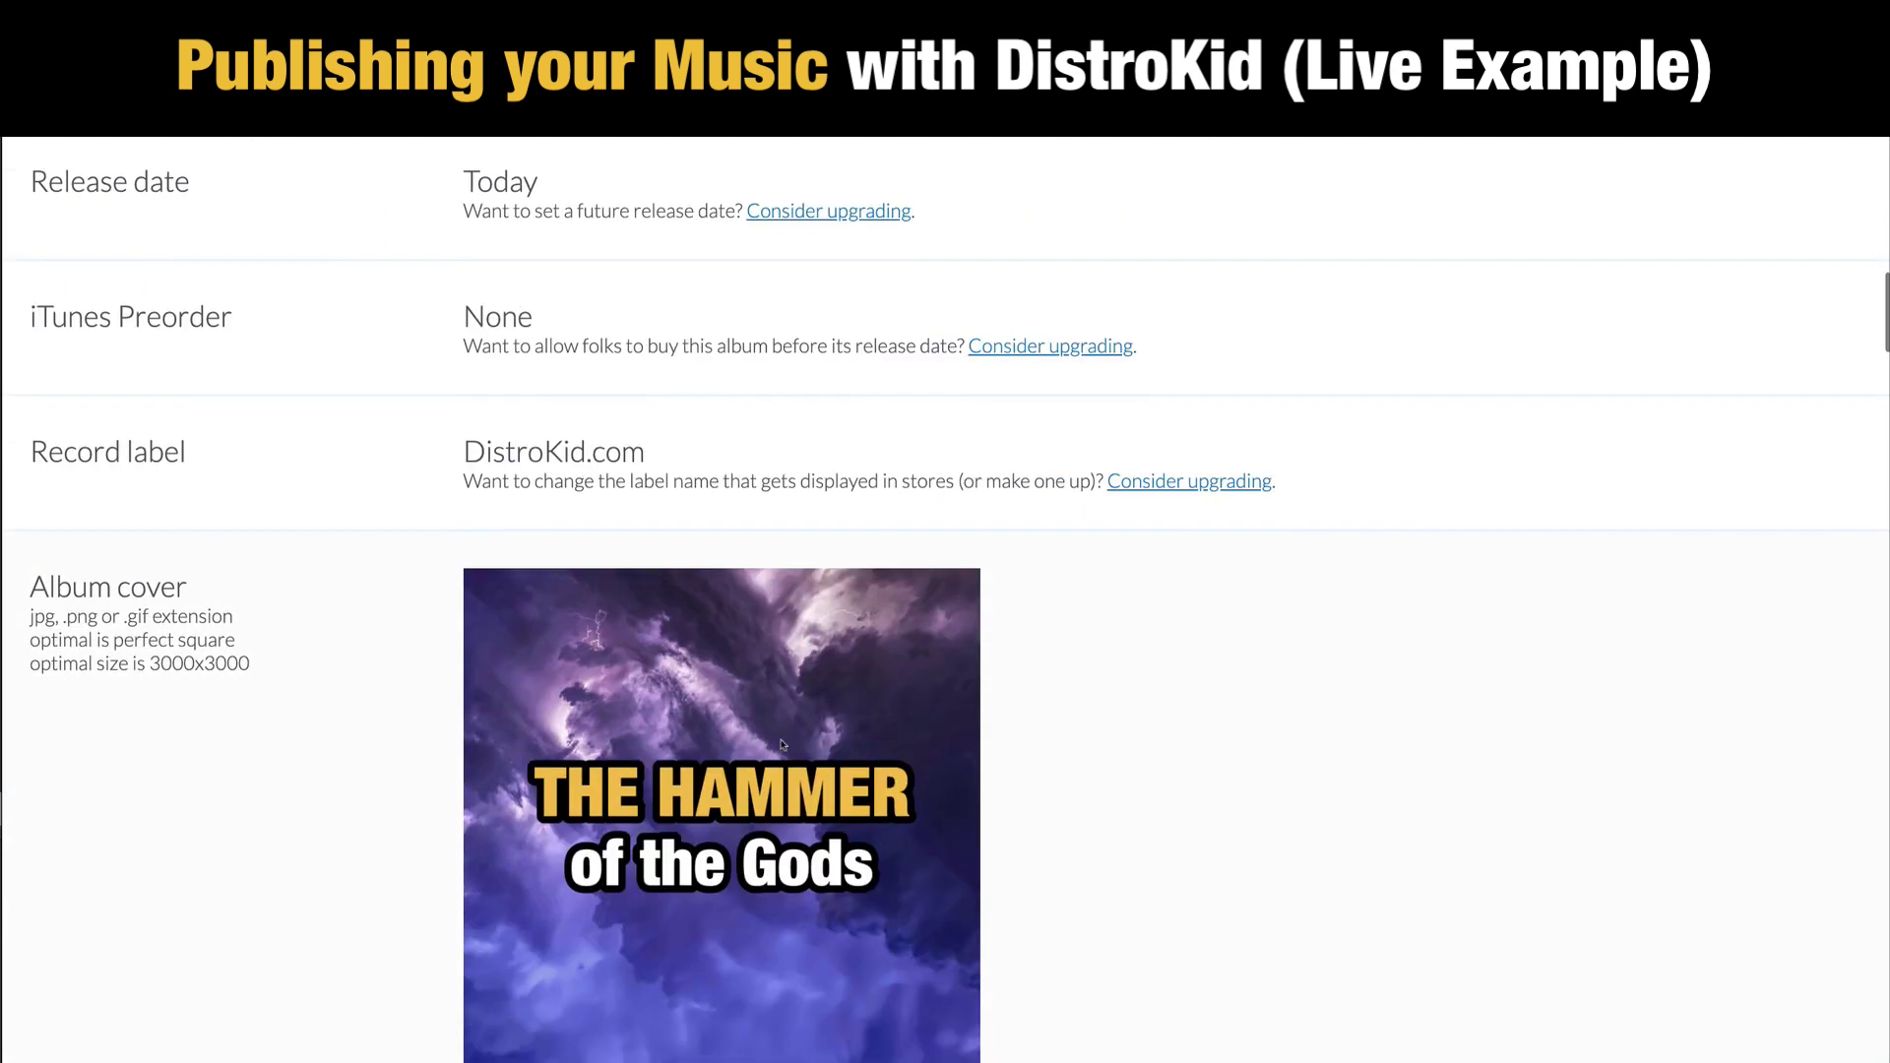
scroll(778, 802, "down", 4)
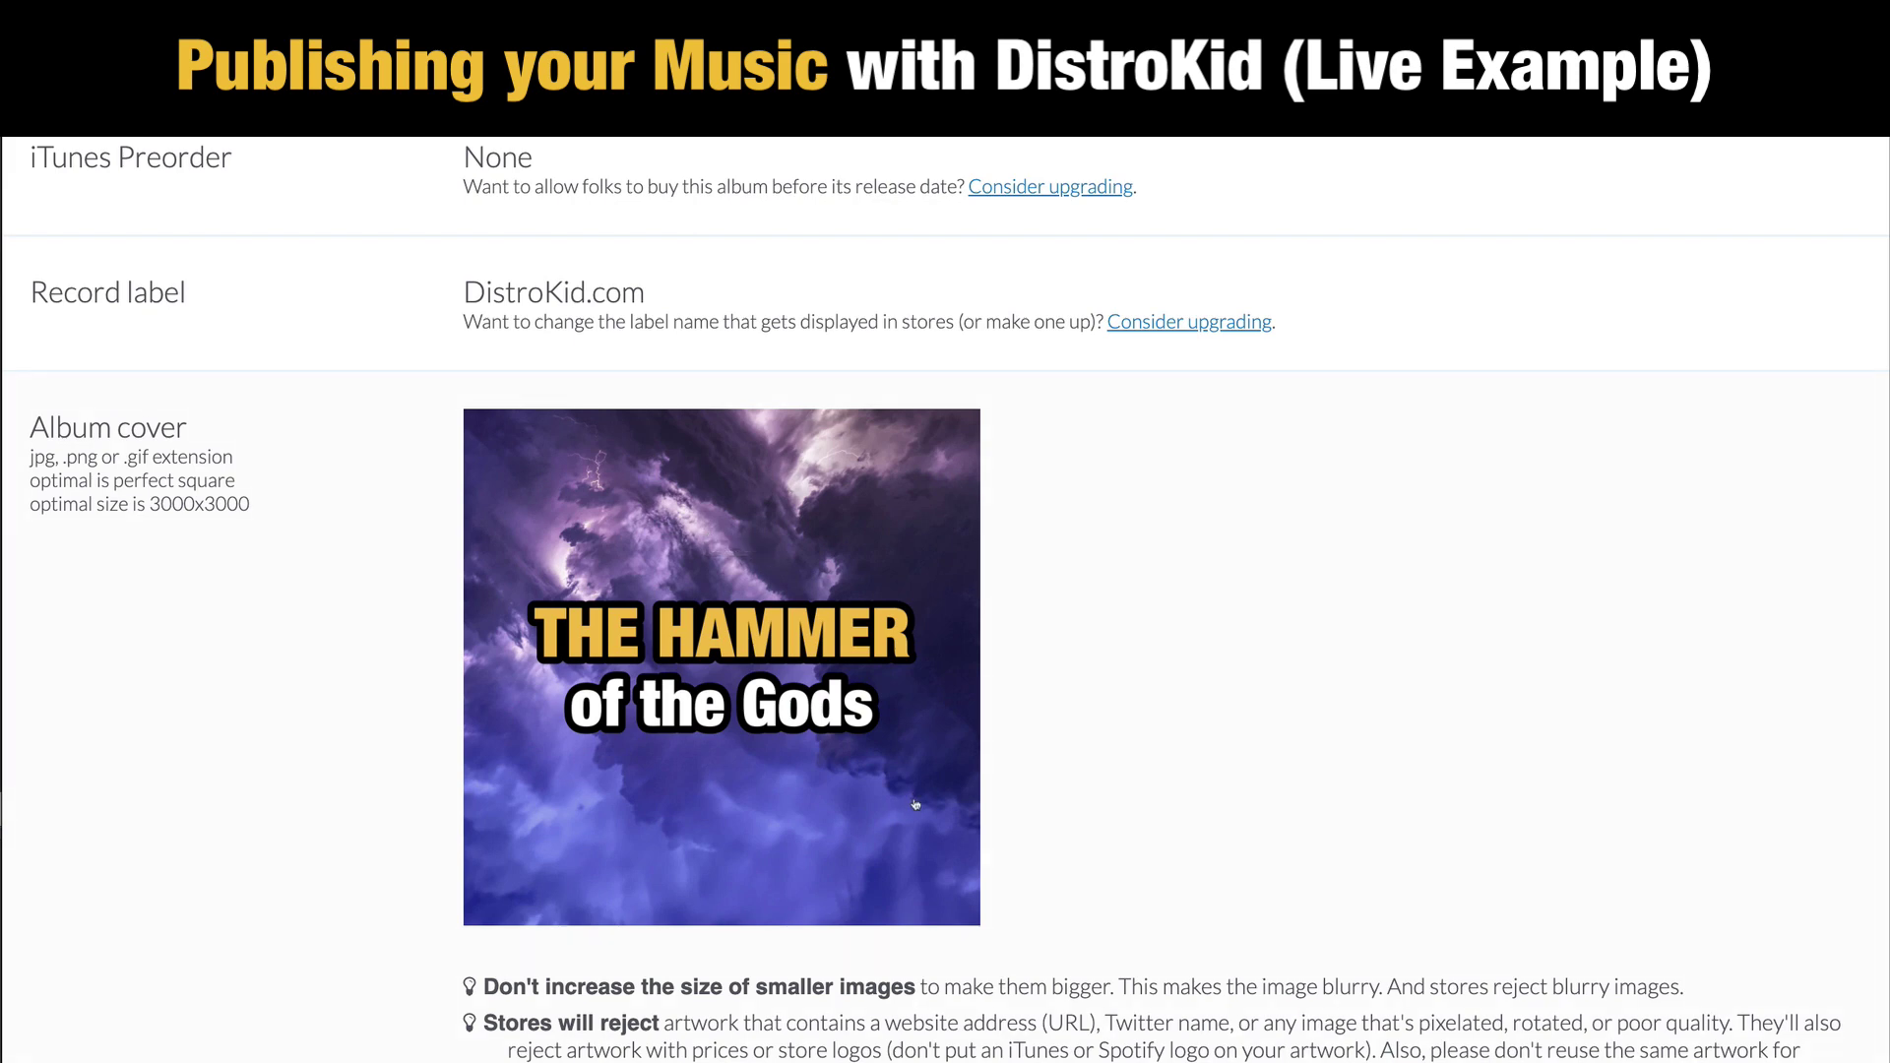
scroll(1576, 803, "down", 9)
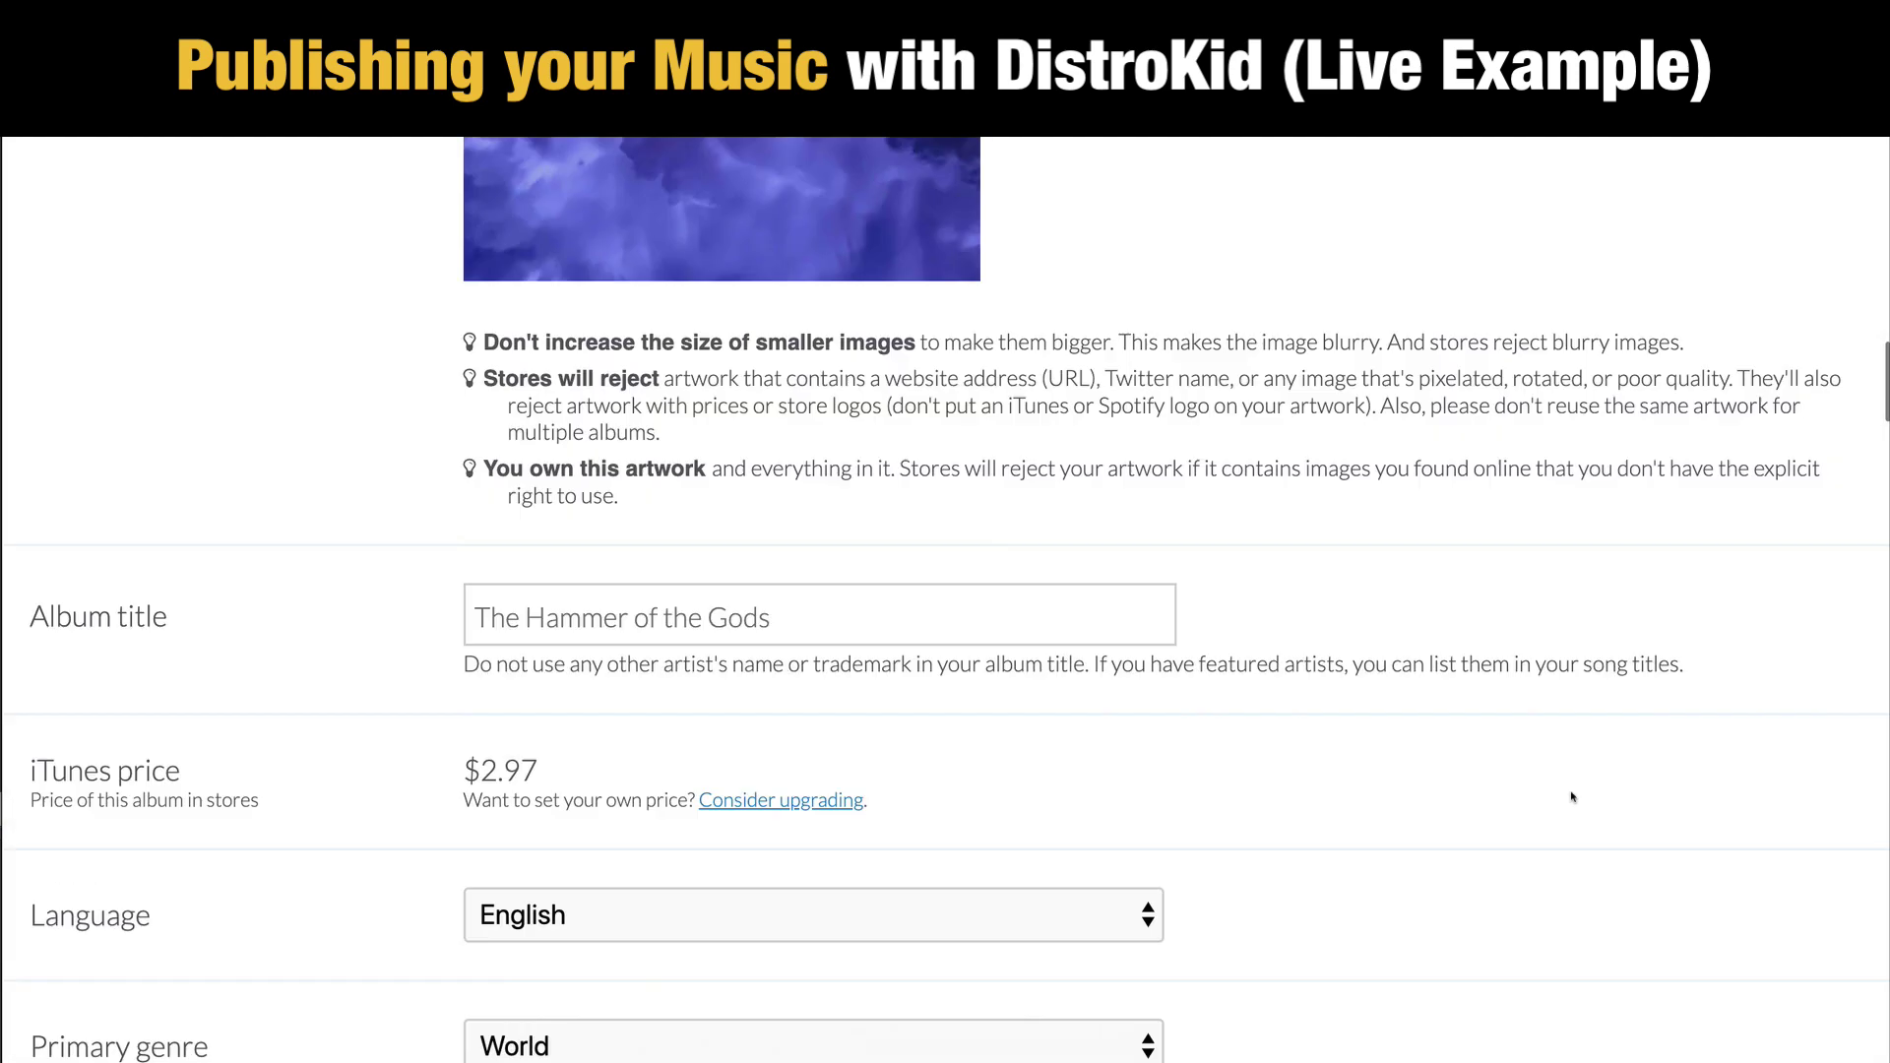
scroll(375, 362, "down", 1)
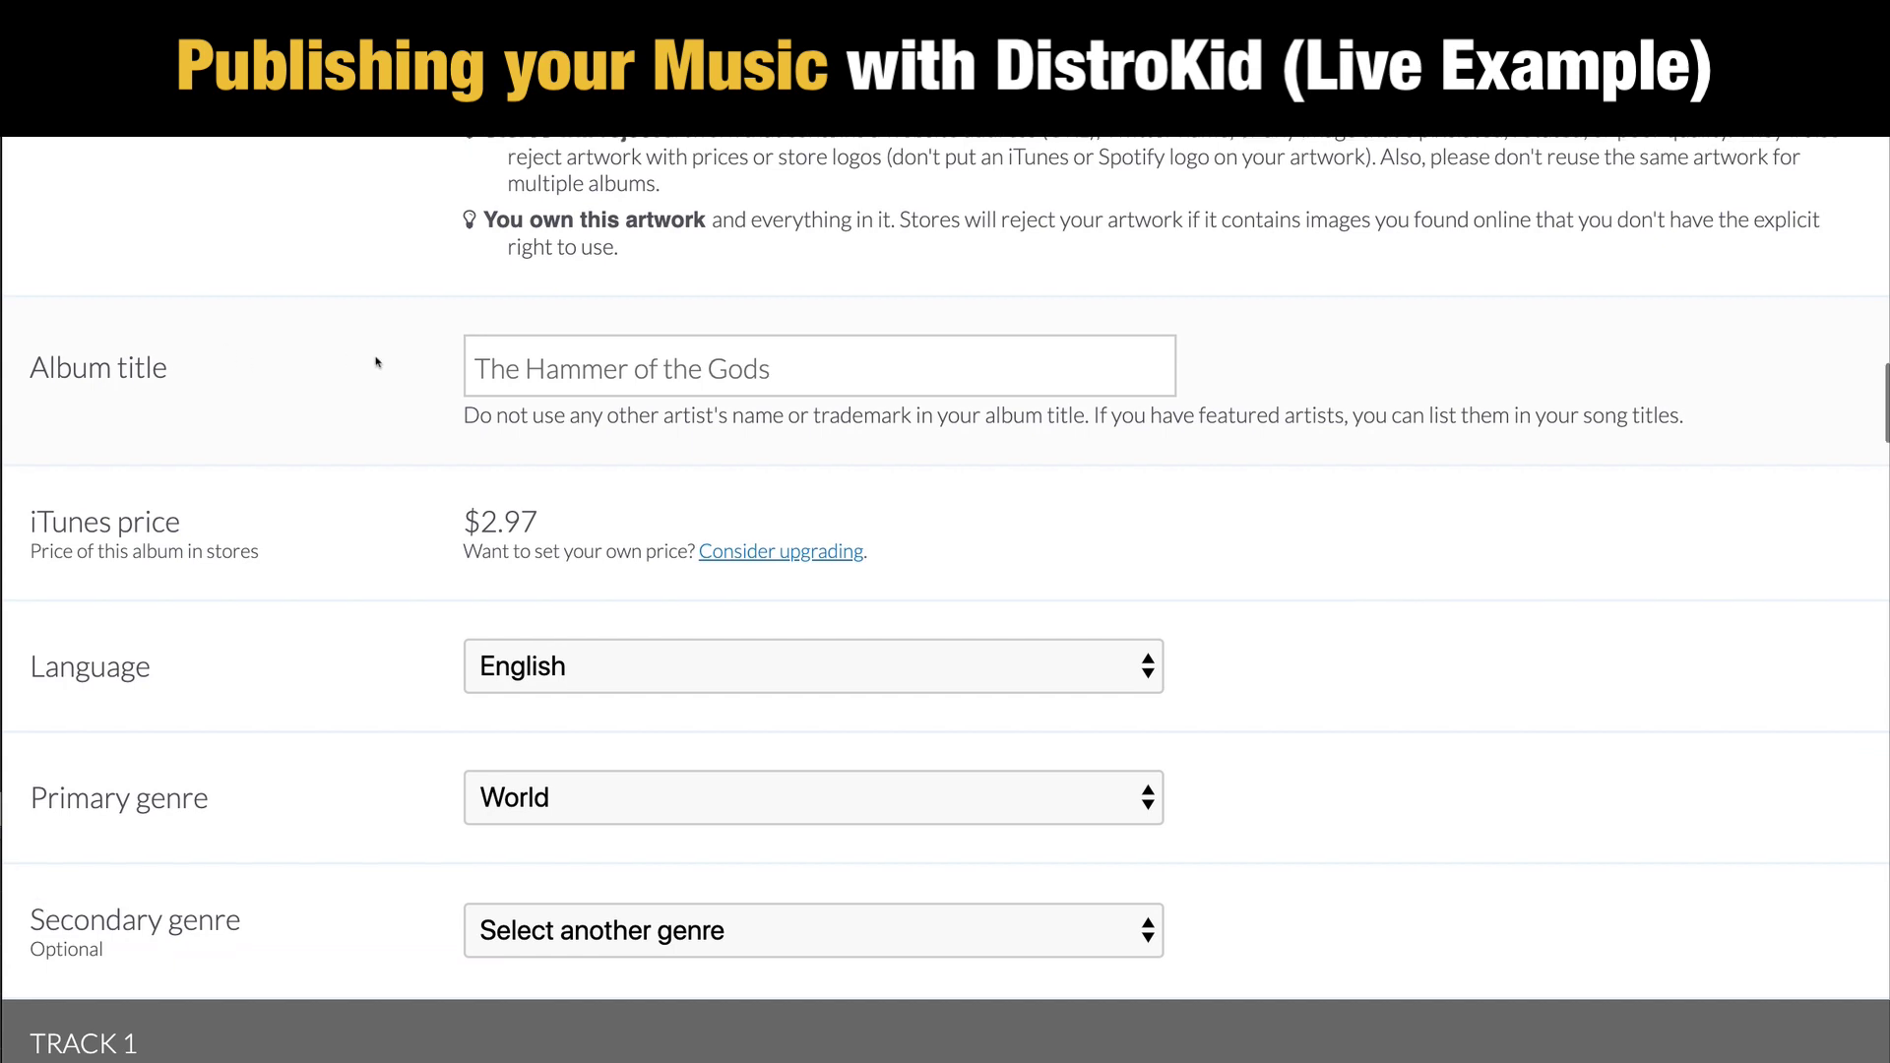
scroll(1473, 486, "down", 2)
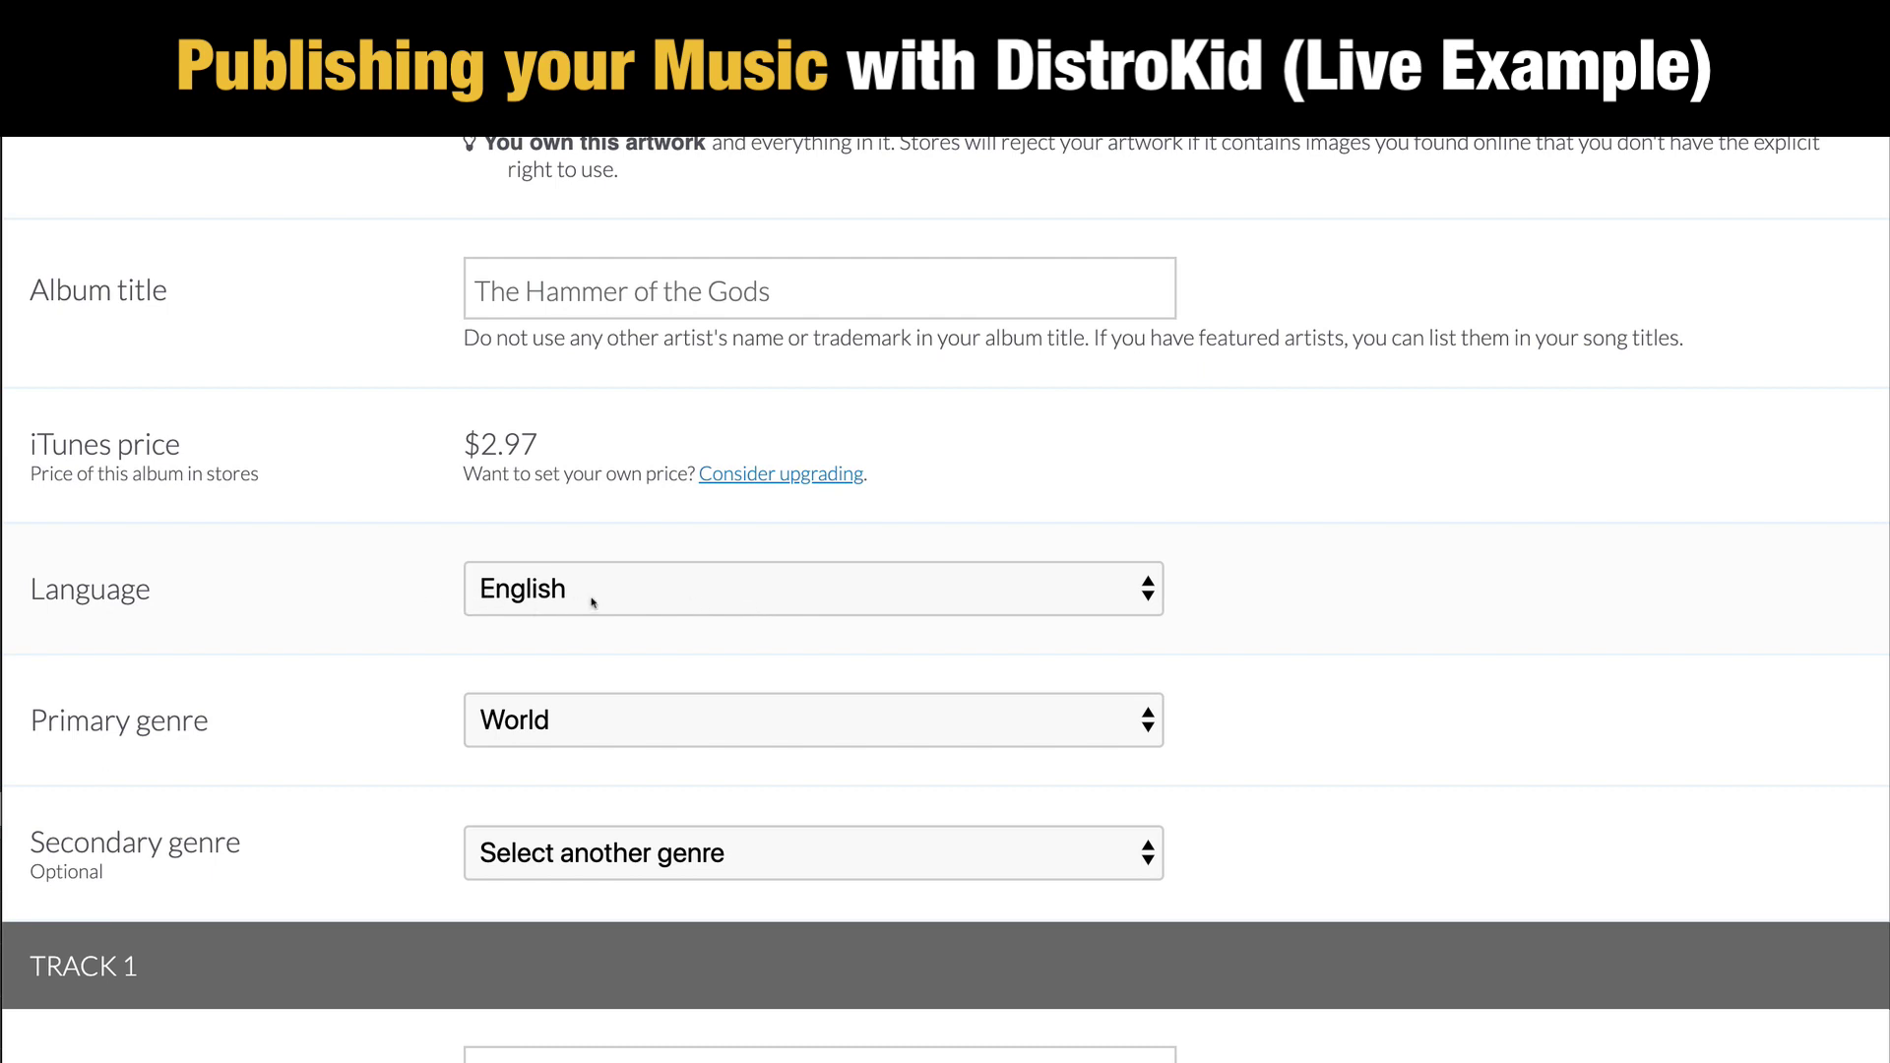
scroll(1536, 656, "down", 4)
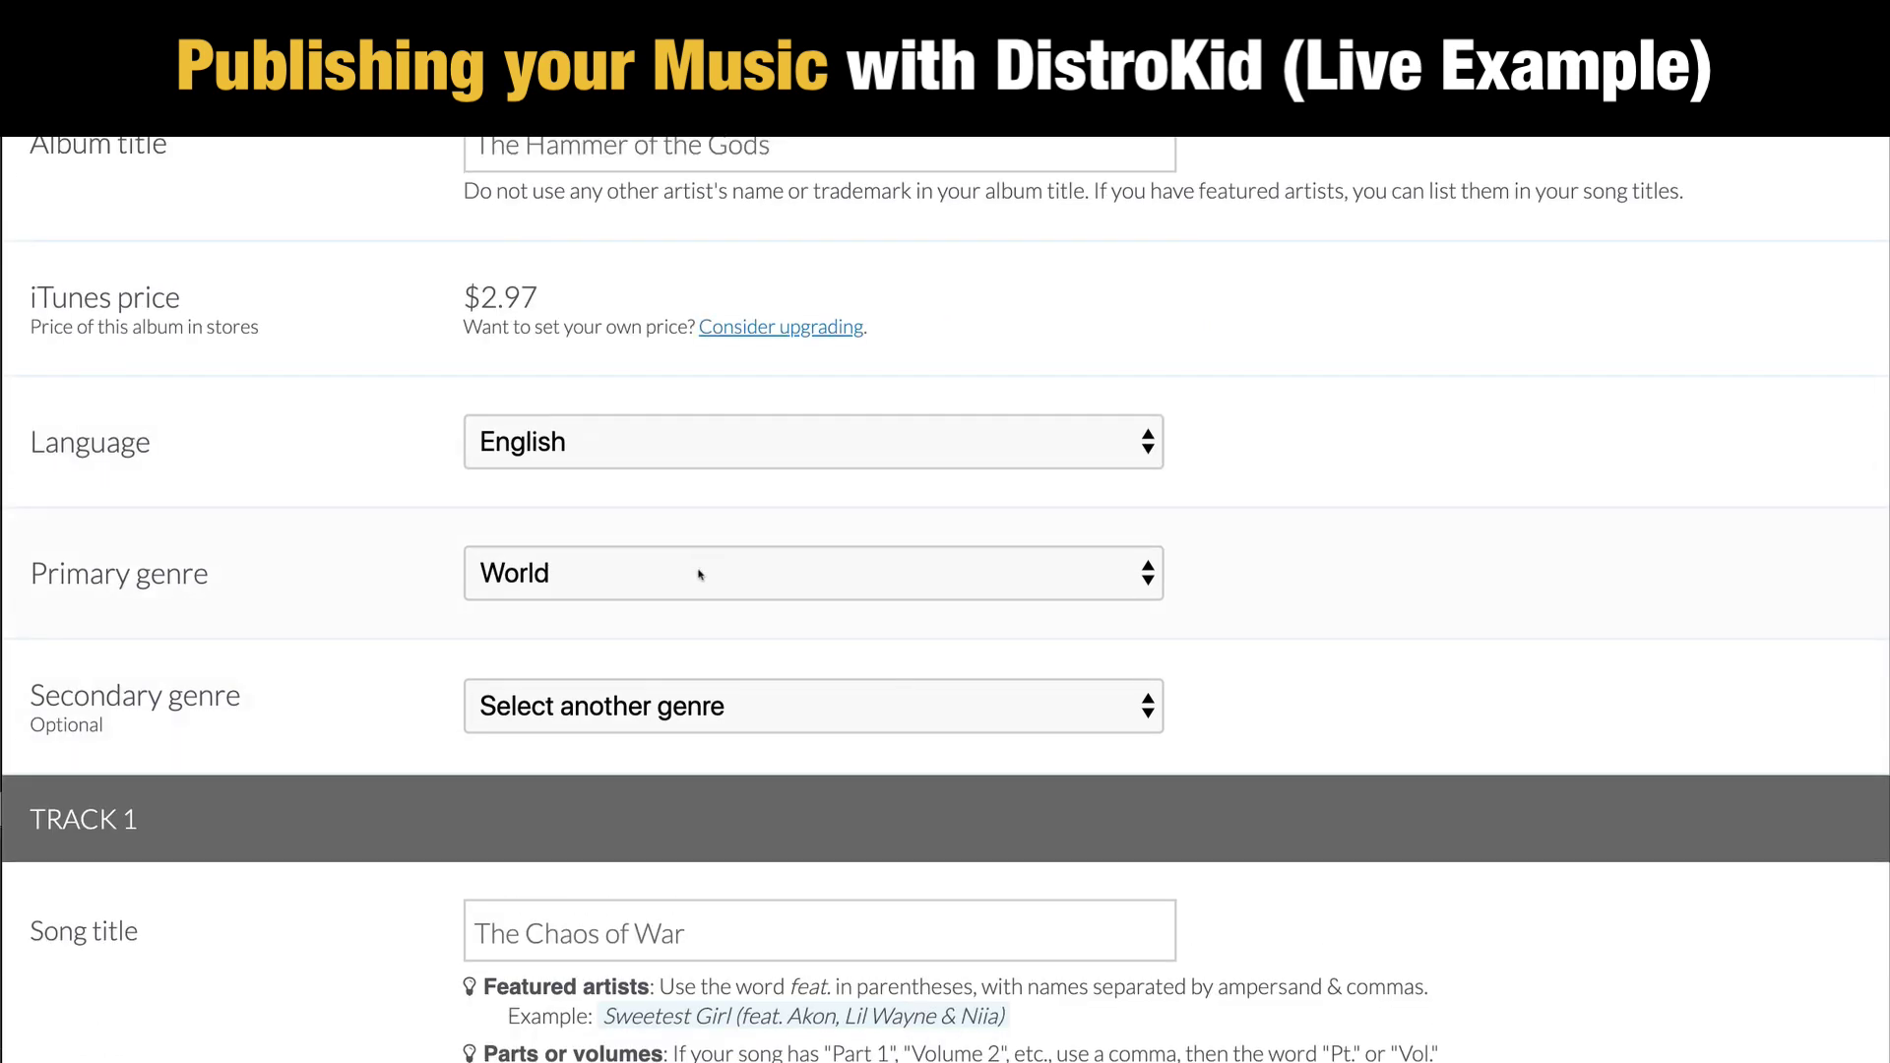
left_click(629, 576)
scroll(821, 504, "up", 10)
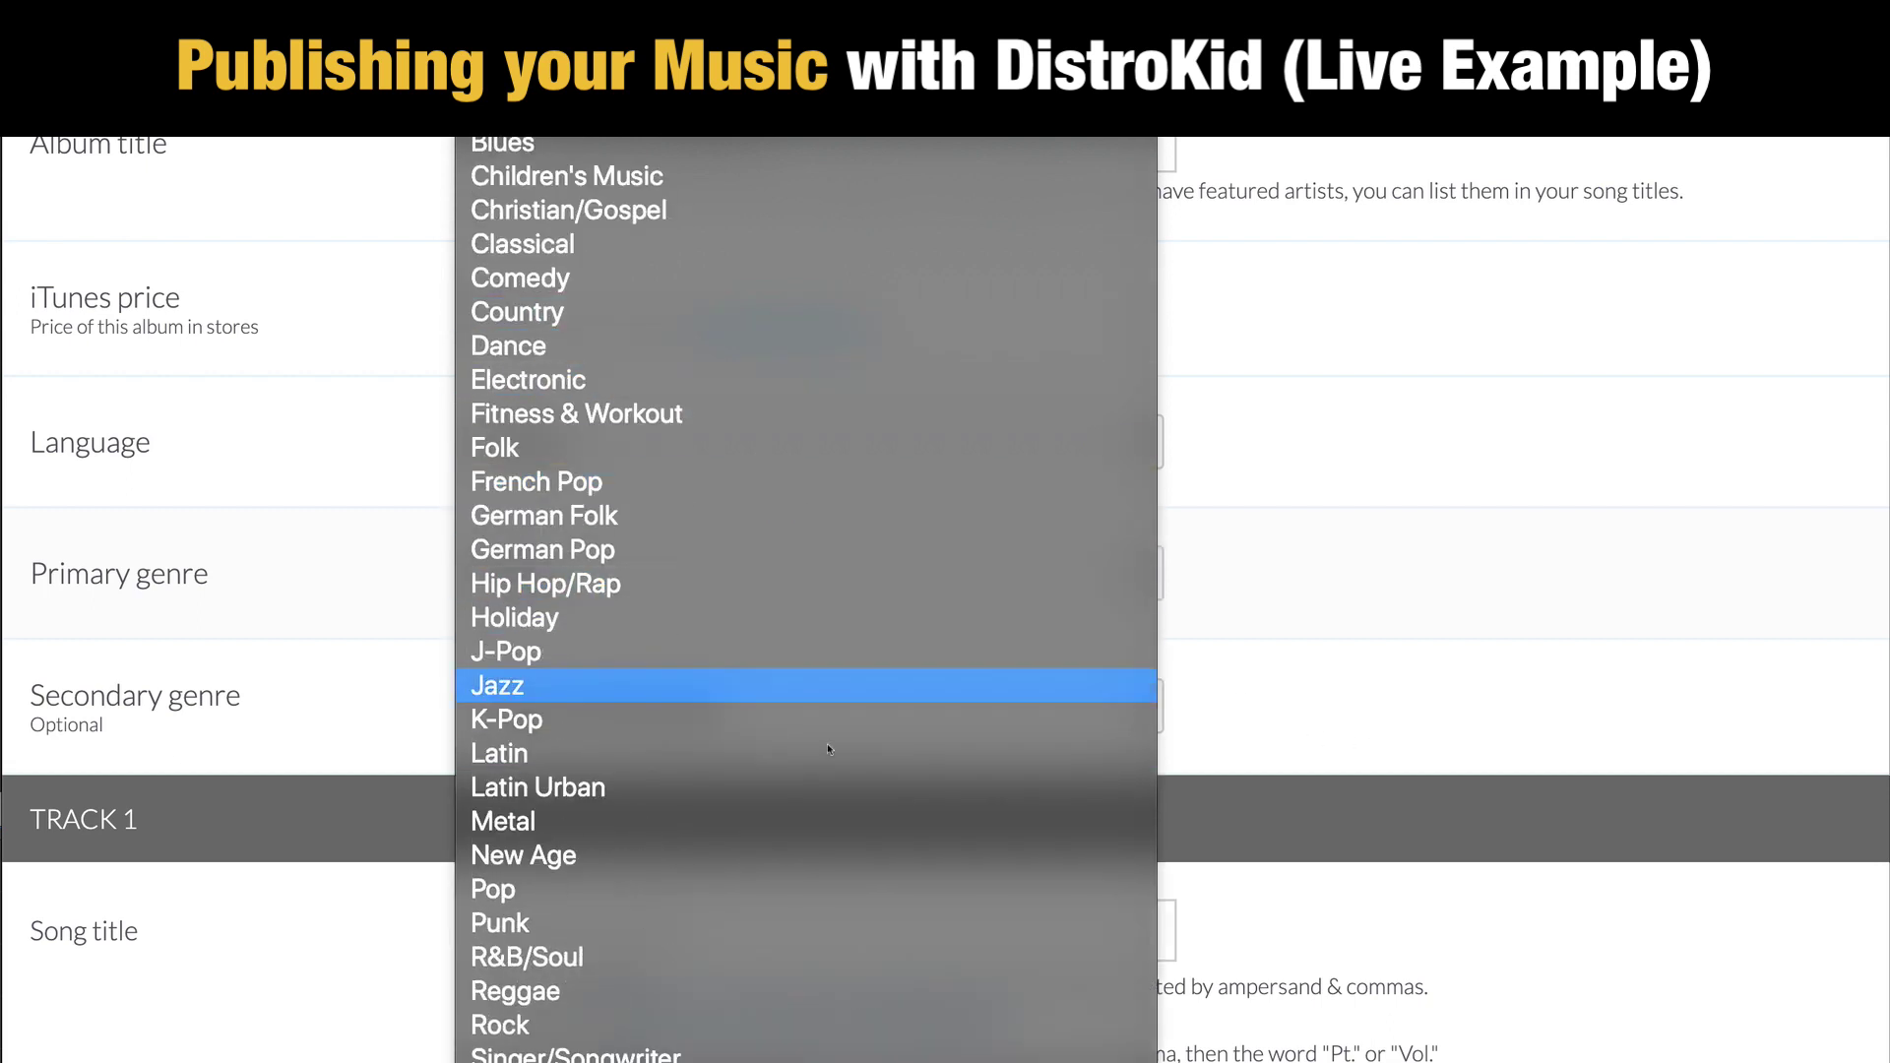
scroll(832, 748, "down", 3)
left_click(1739, 725)
scroll(1443, 772, "down", 5)
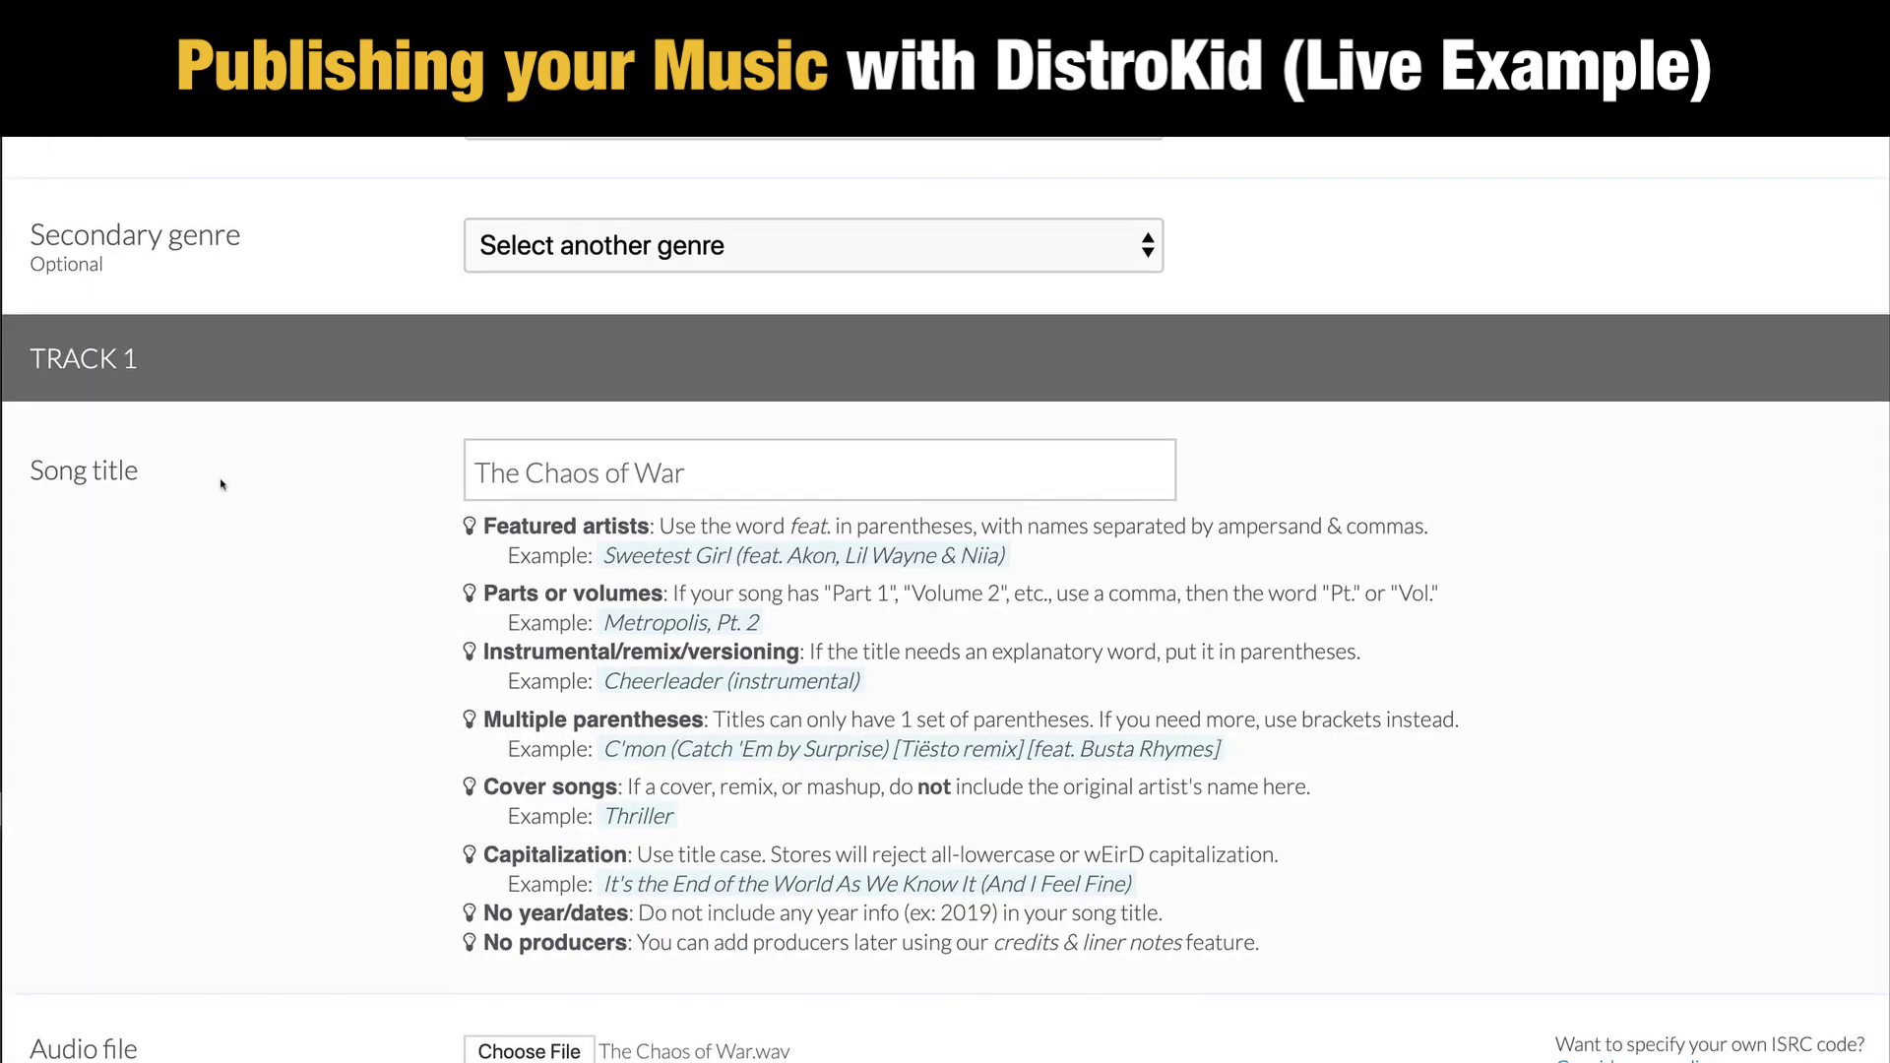
scroll(590, 344, "down", 2)
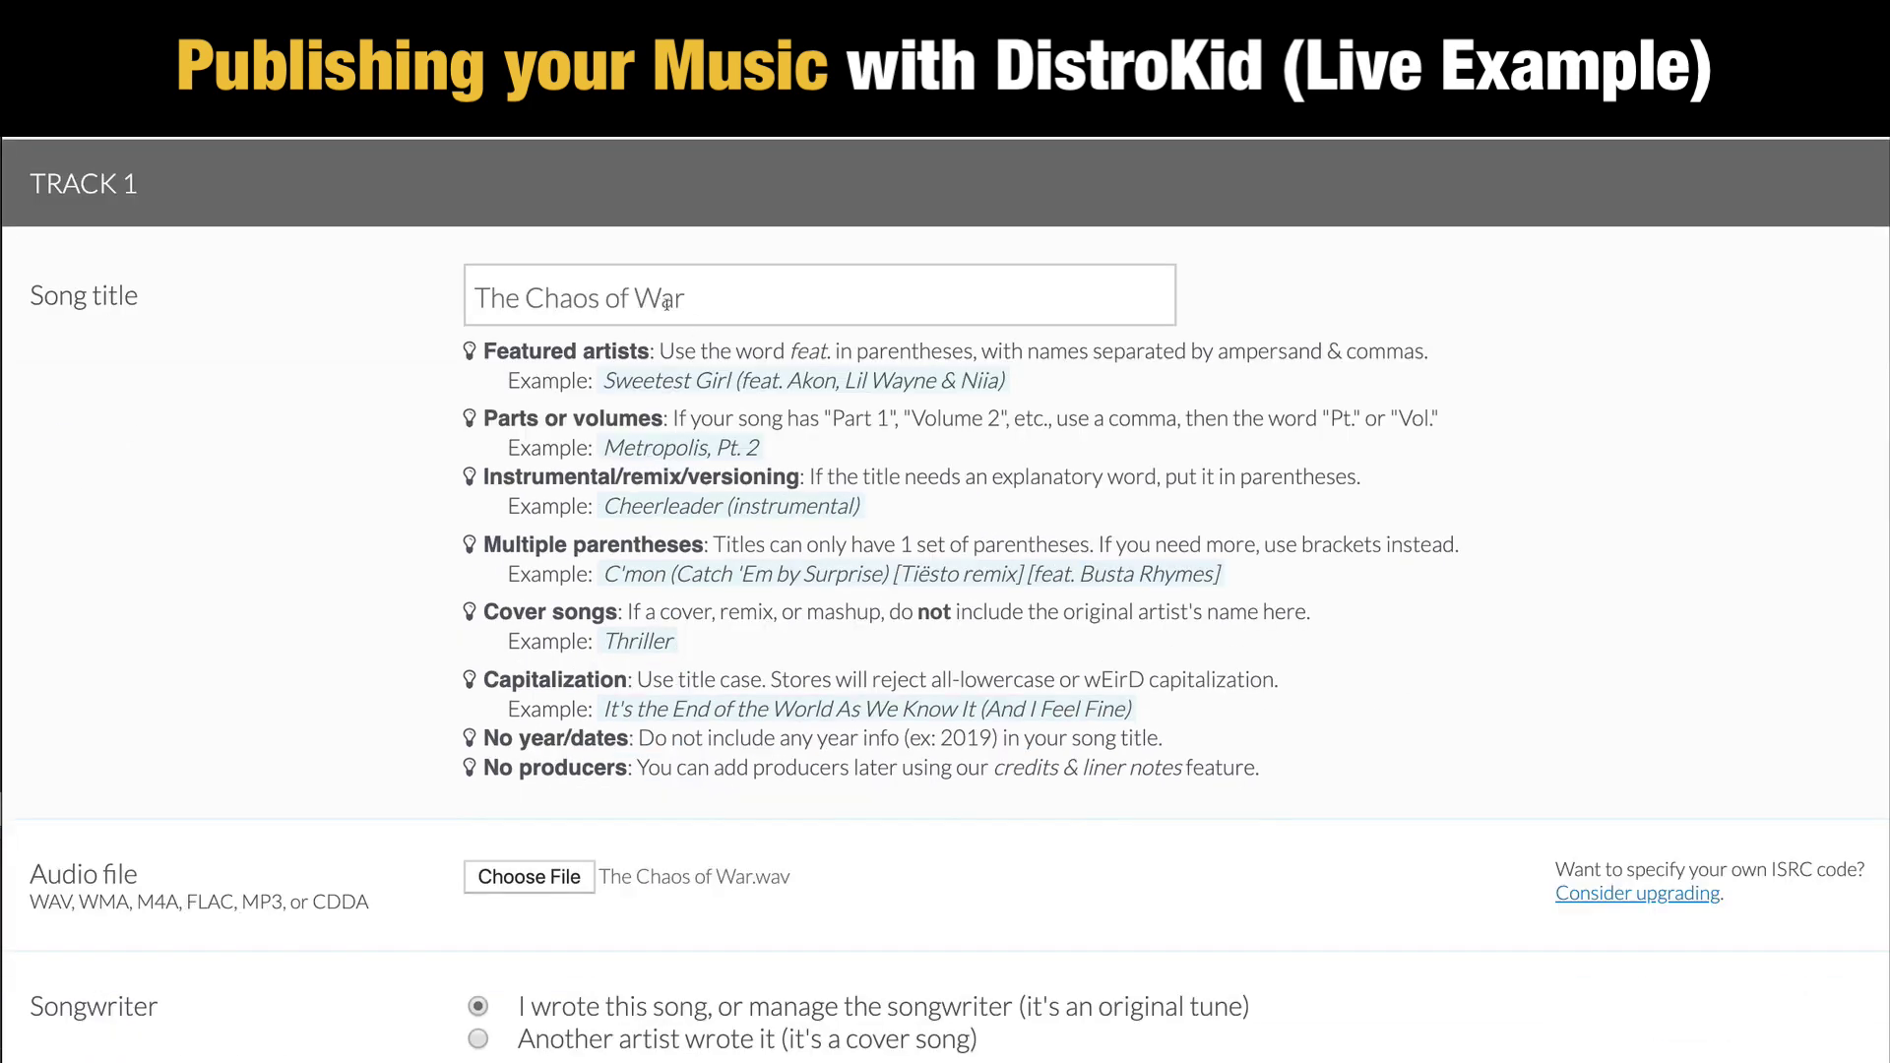
scroll(1162, 388, "down", 3)
scroll(788, 590, "up", 3)
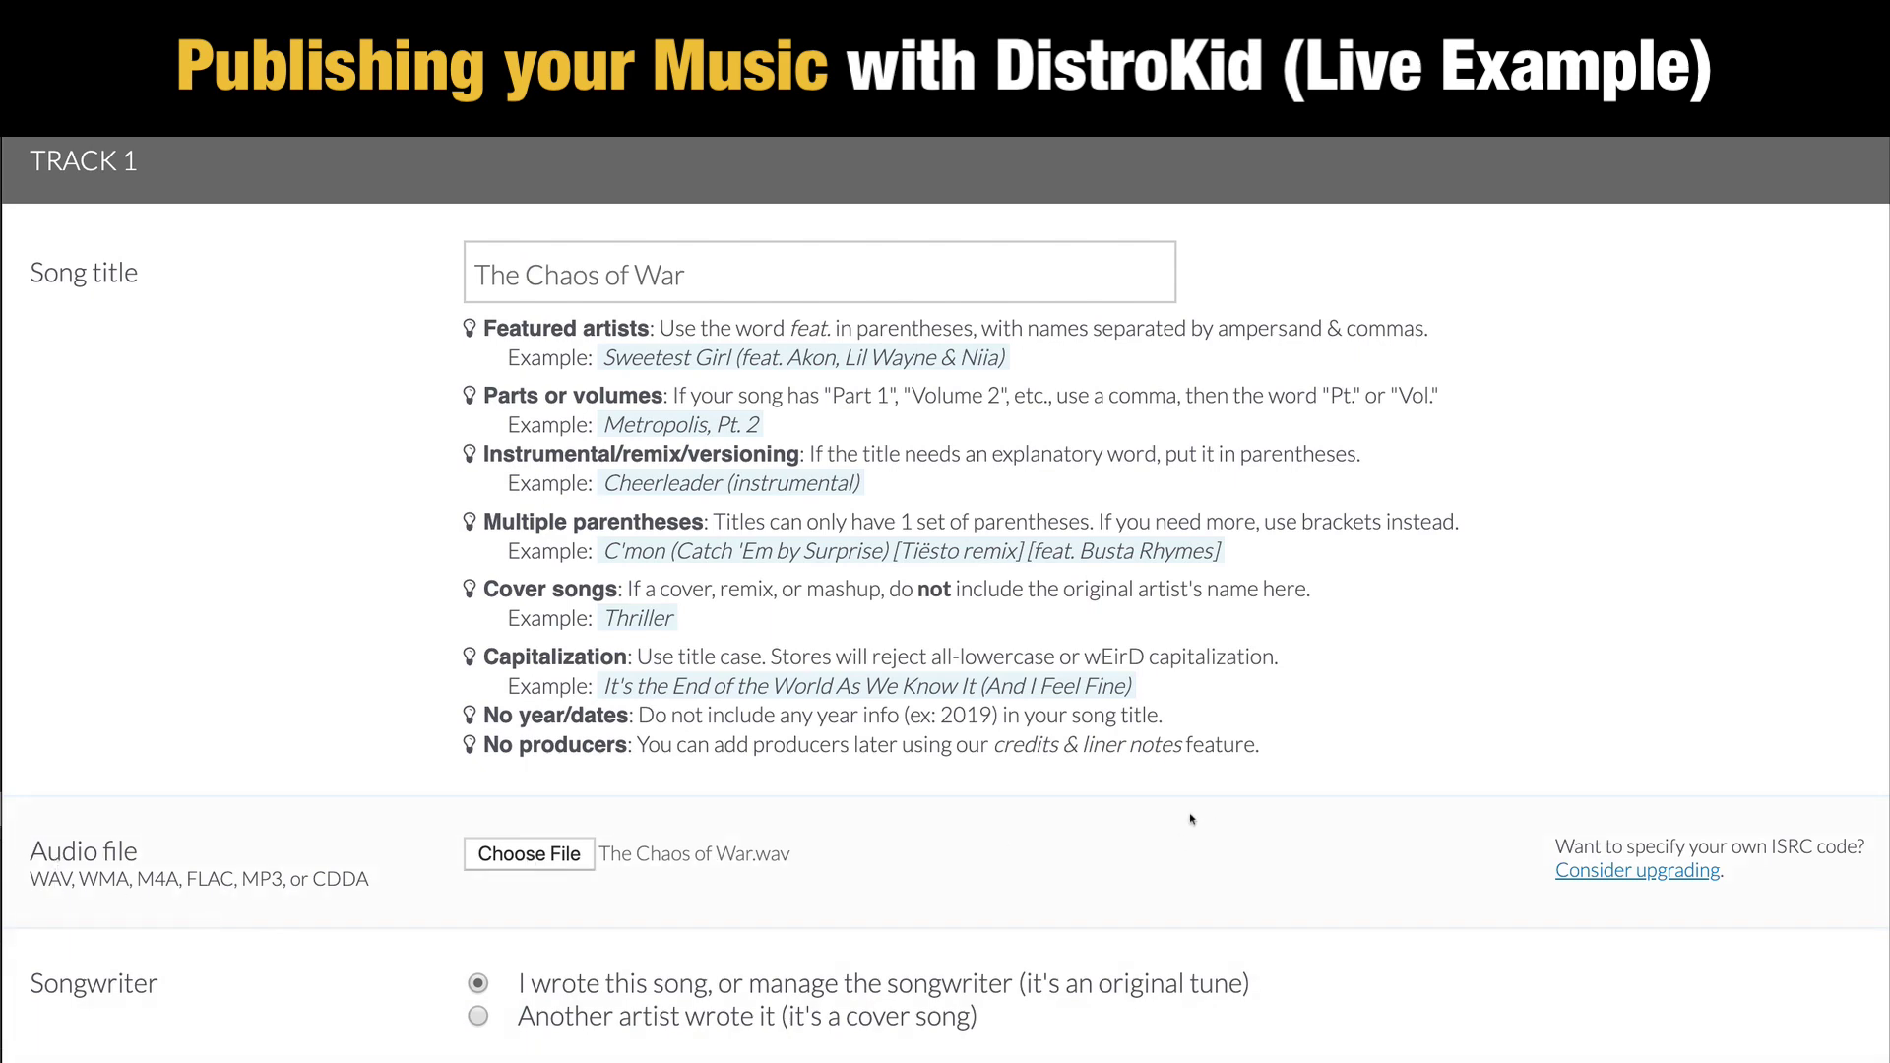
scroll(1191, 819, "down", 5)
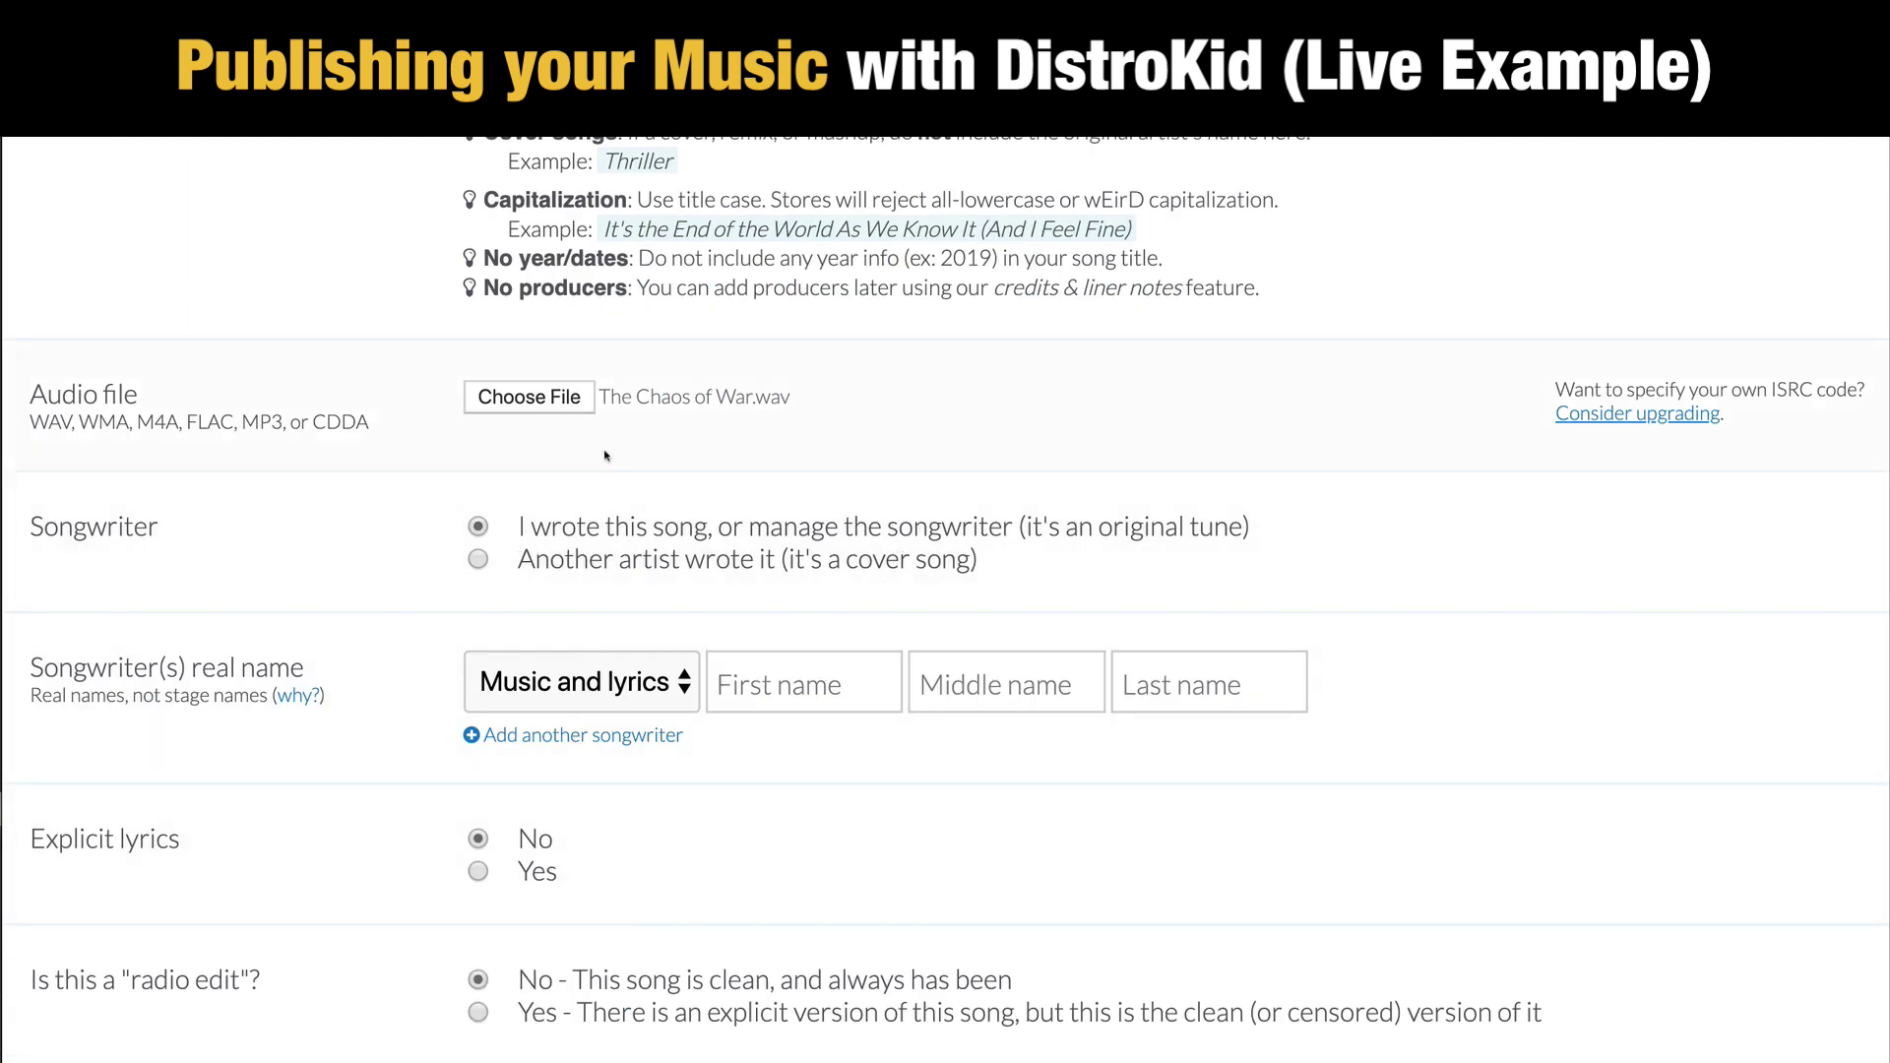
left_click(809, 684)
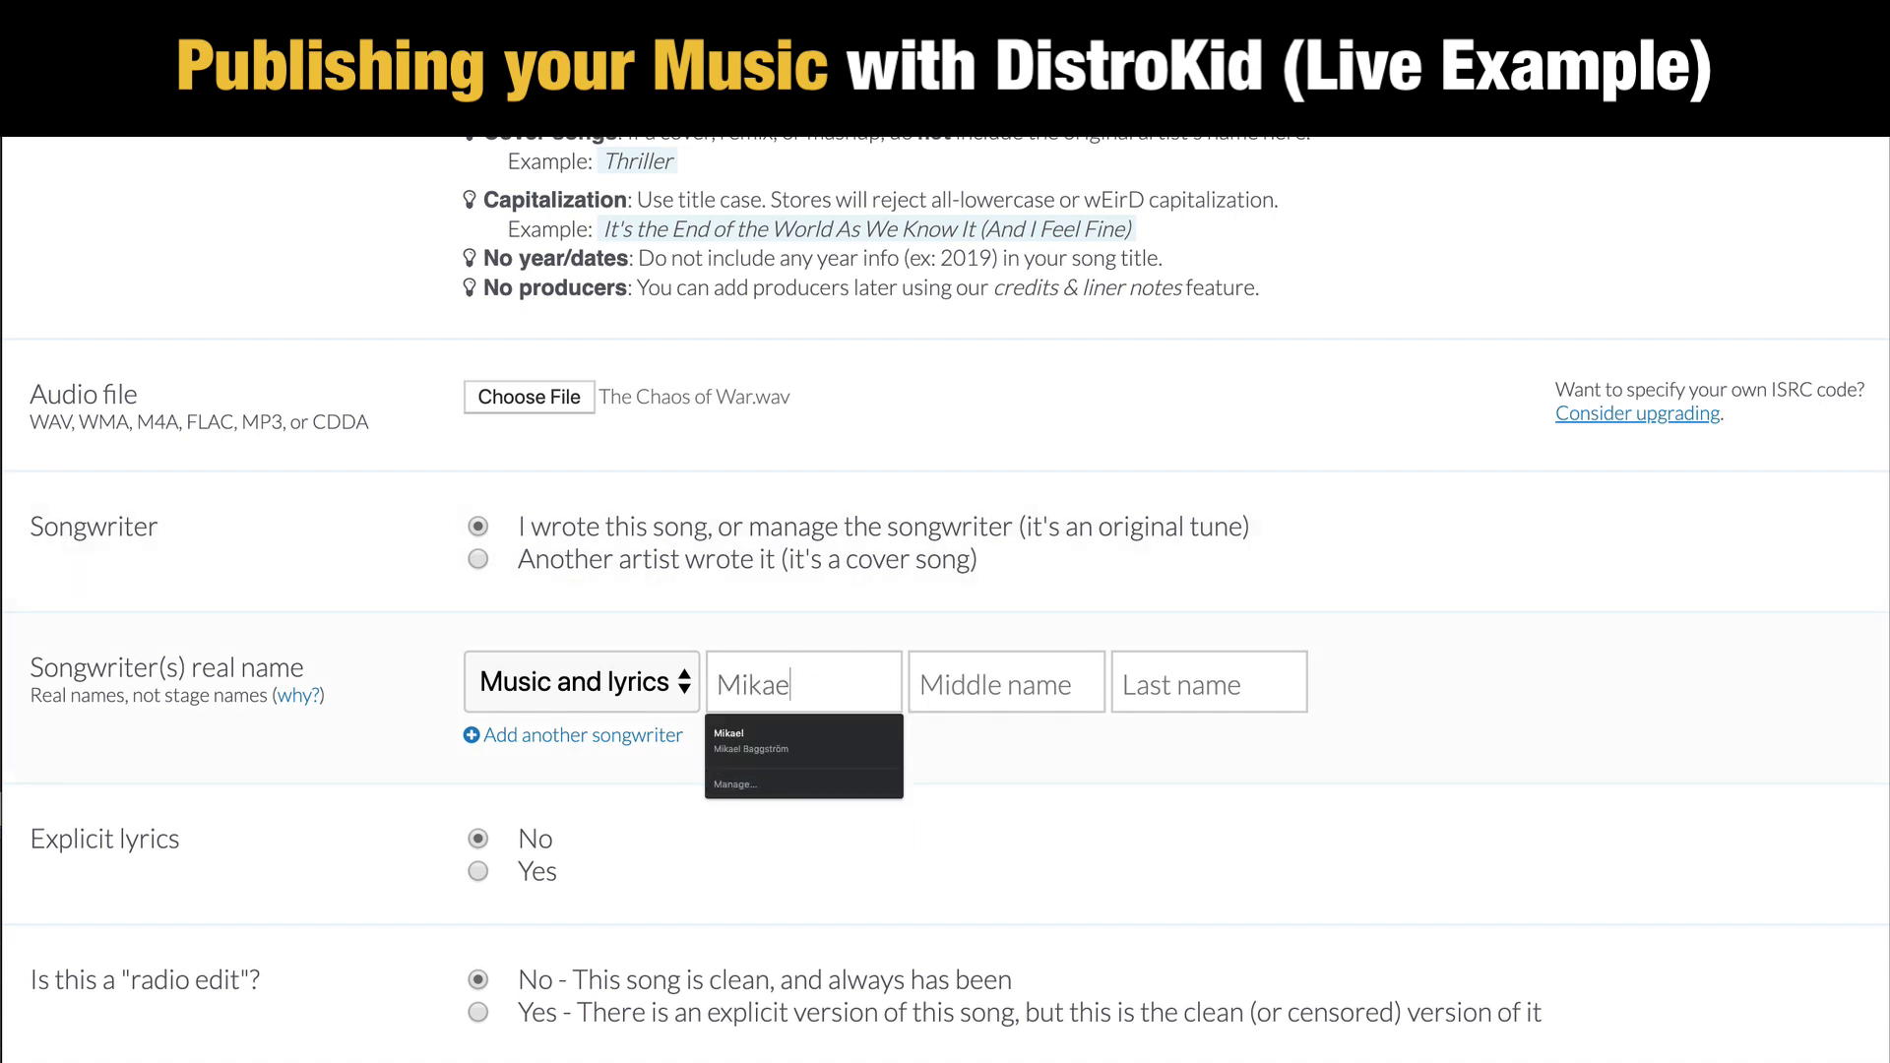
key("Tab")
key("Tab")
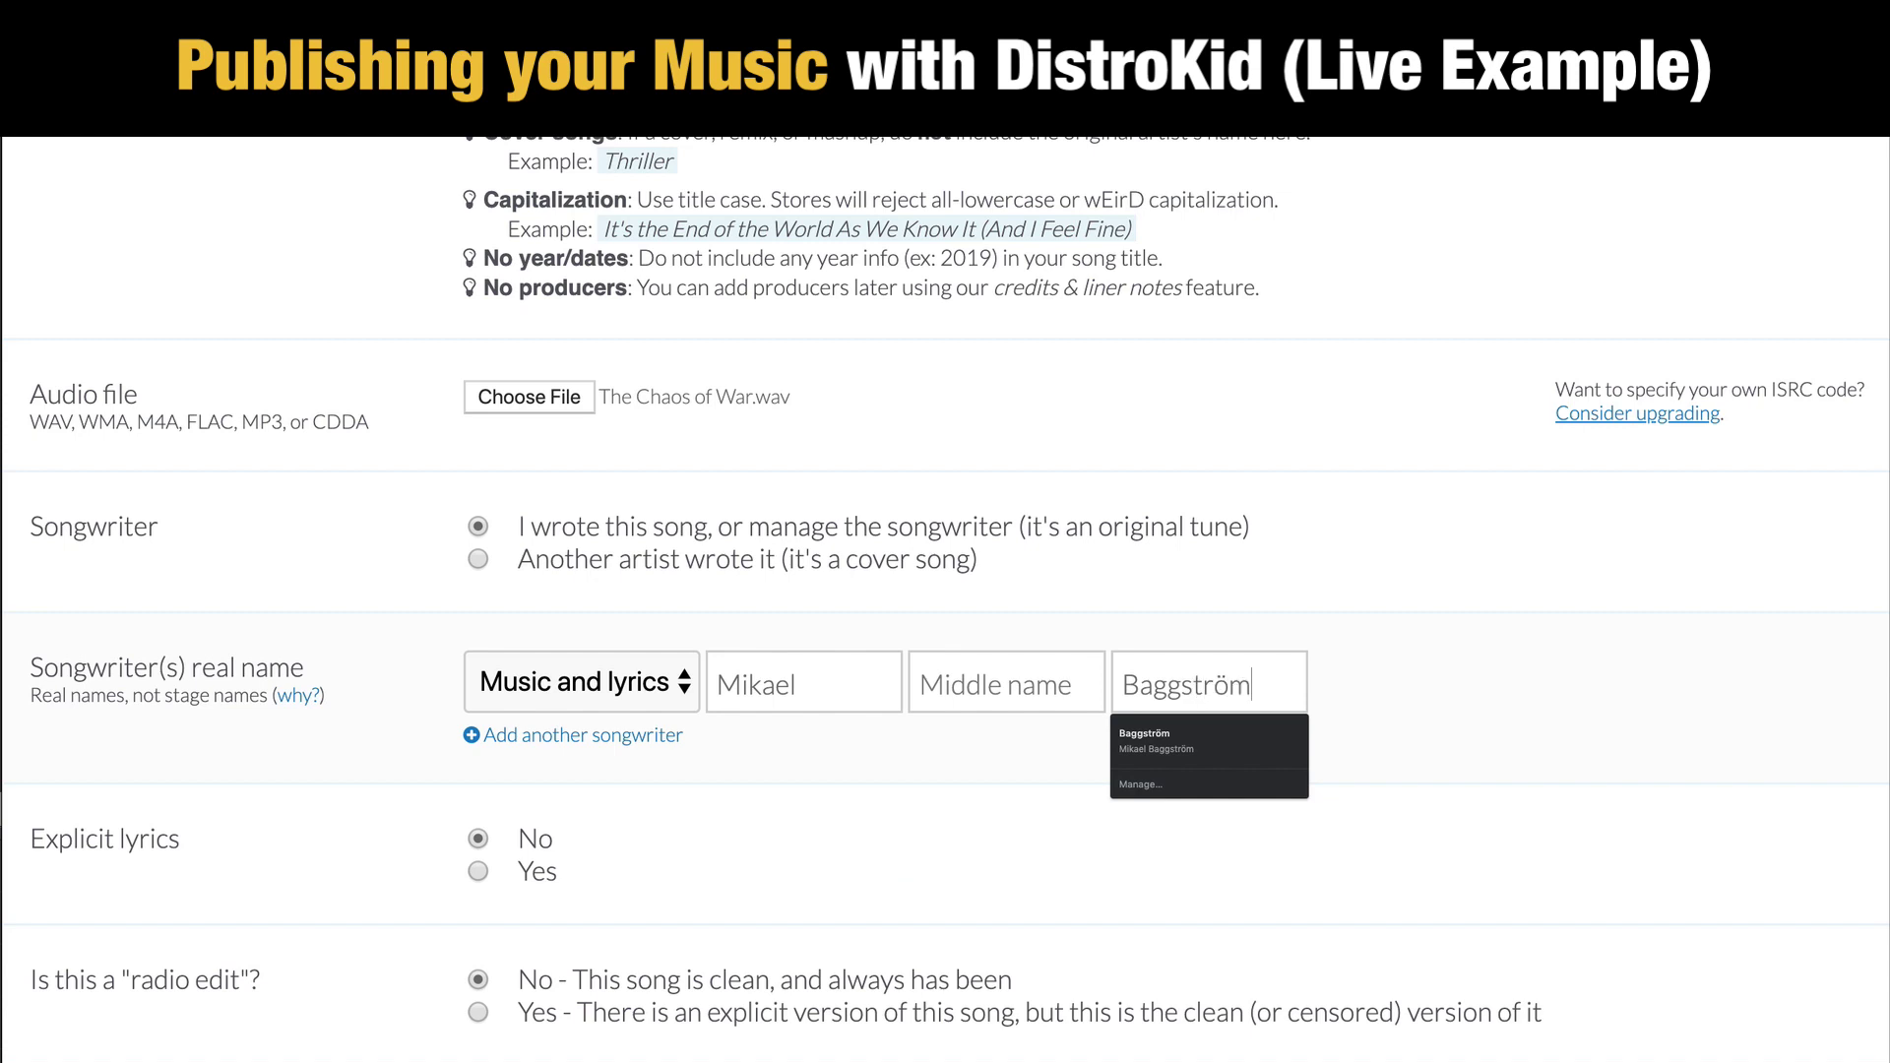
left_click(1388, 727)
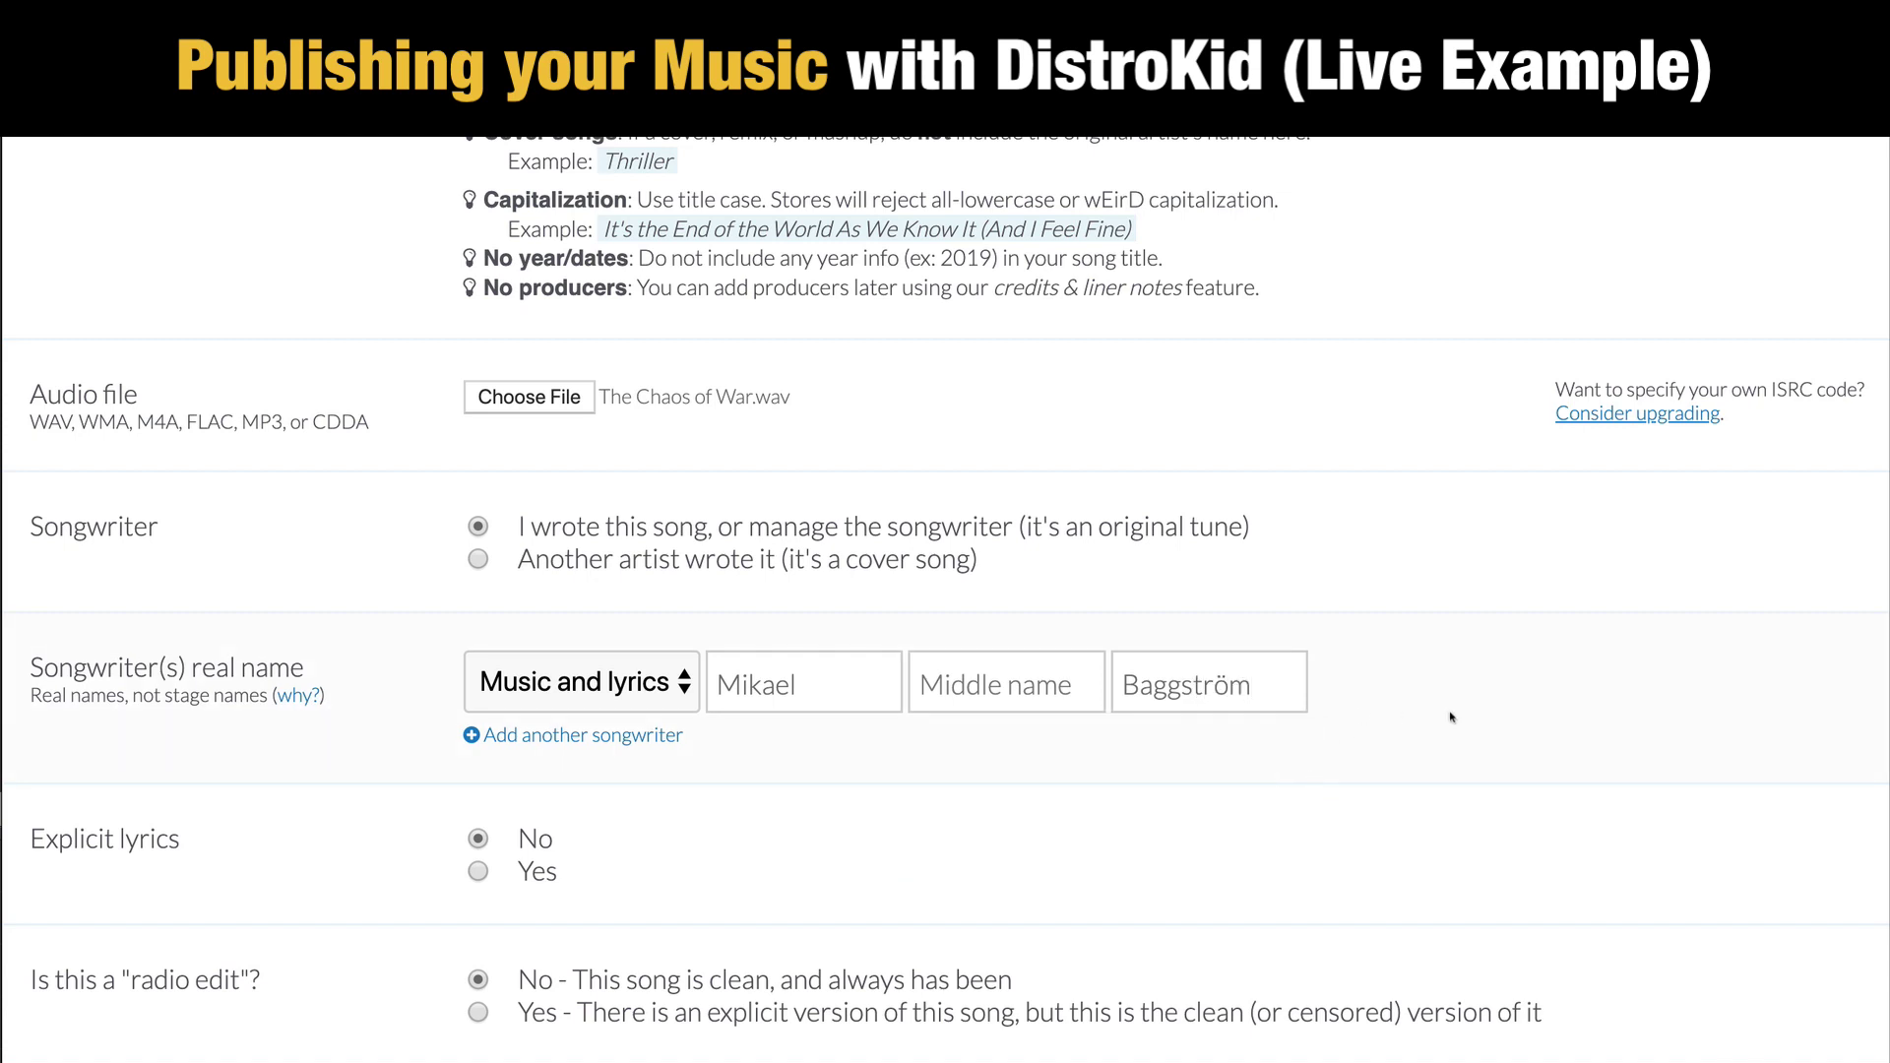
scroll(1450, 716, "down", 3)
scroll(1277, 599, "down", 1)
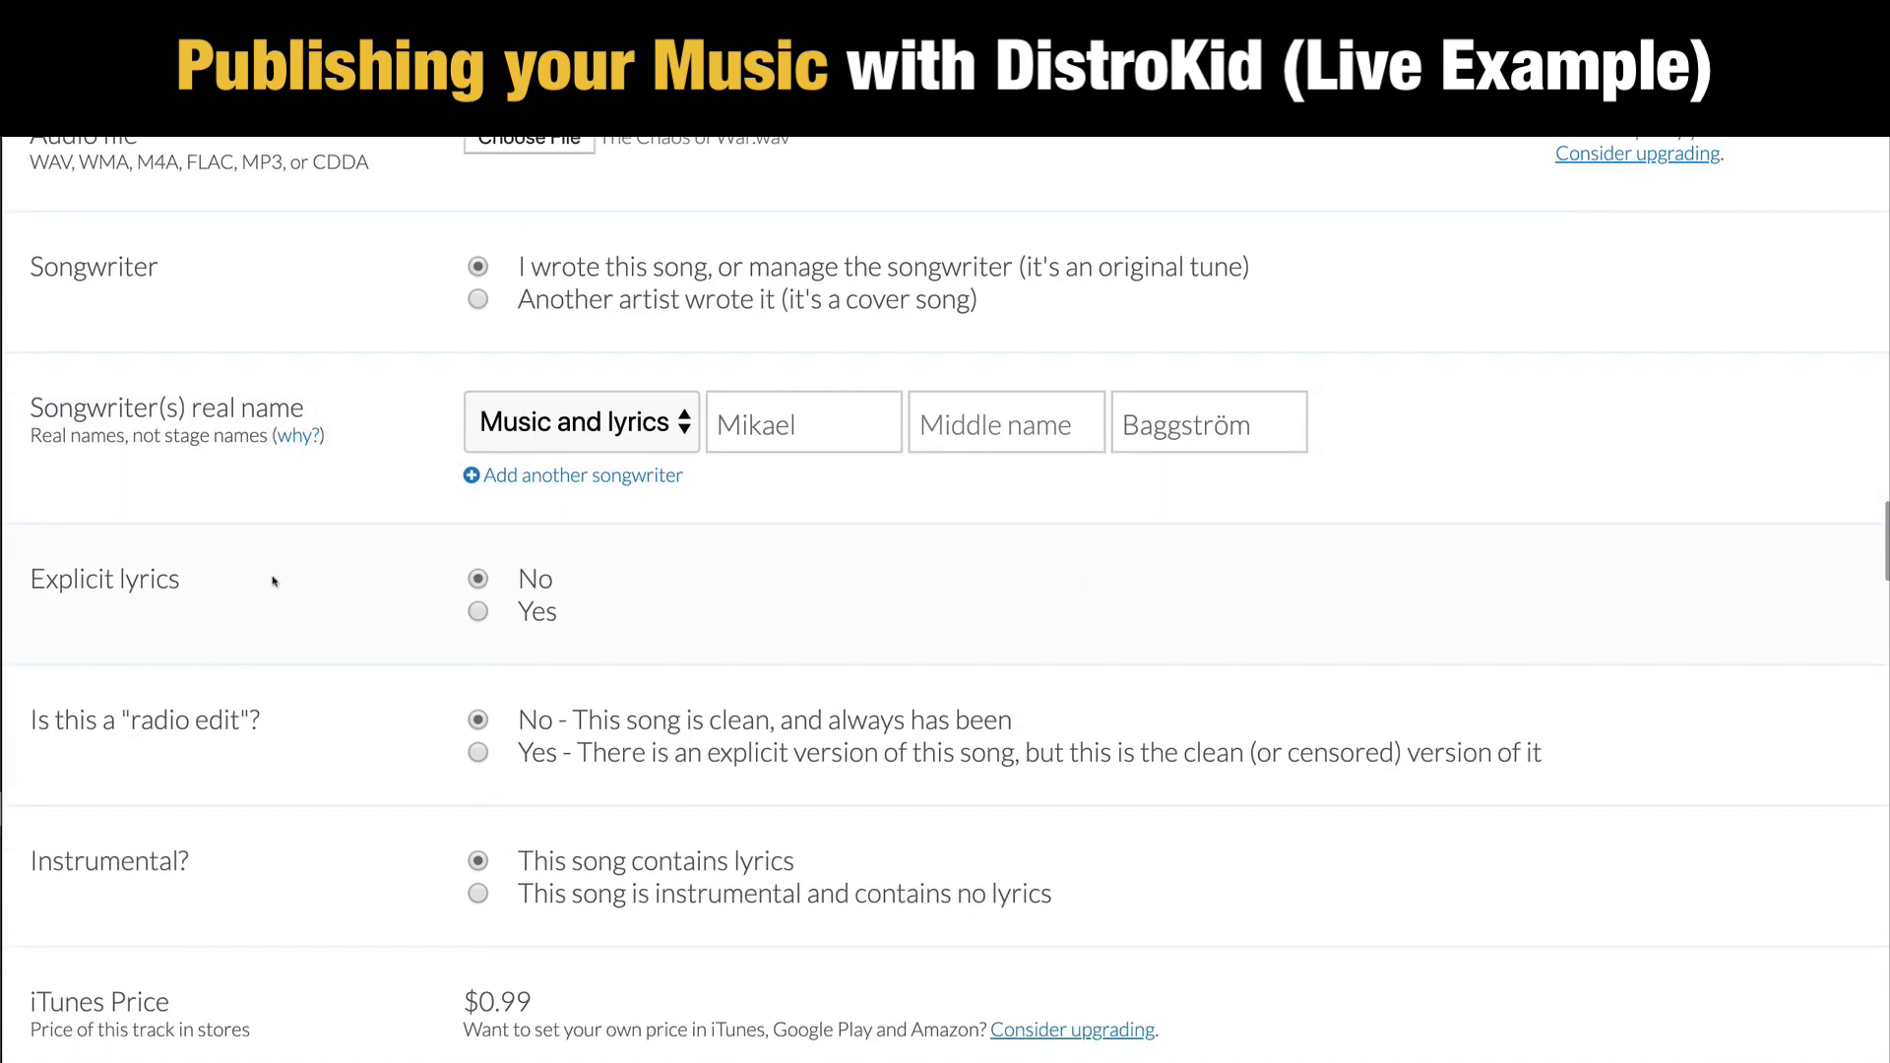
scroll(273, 580, "down", 1)
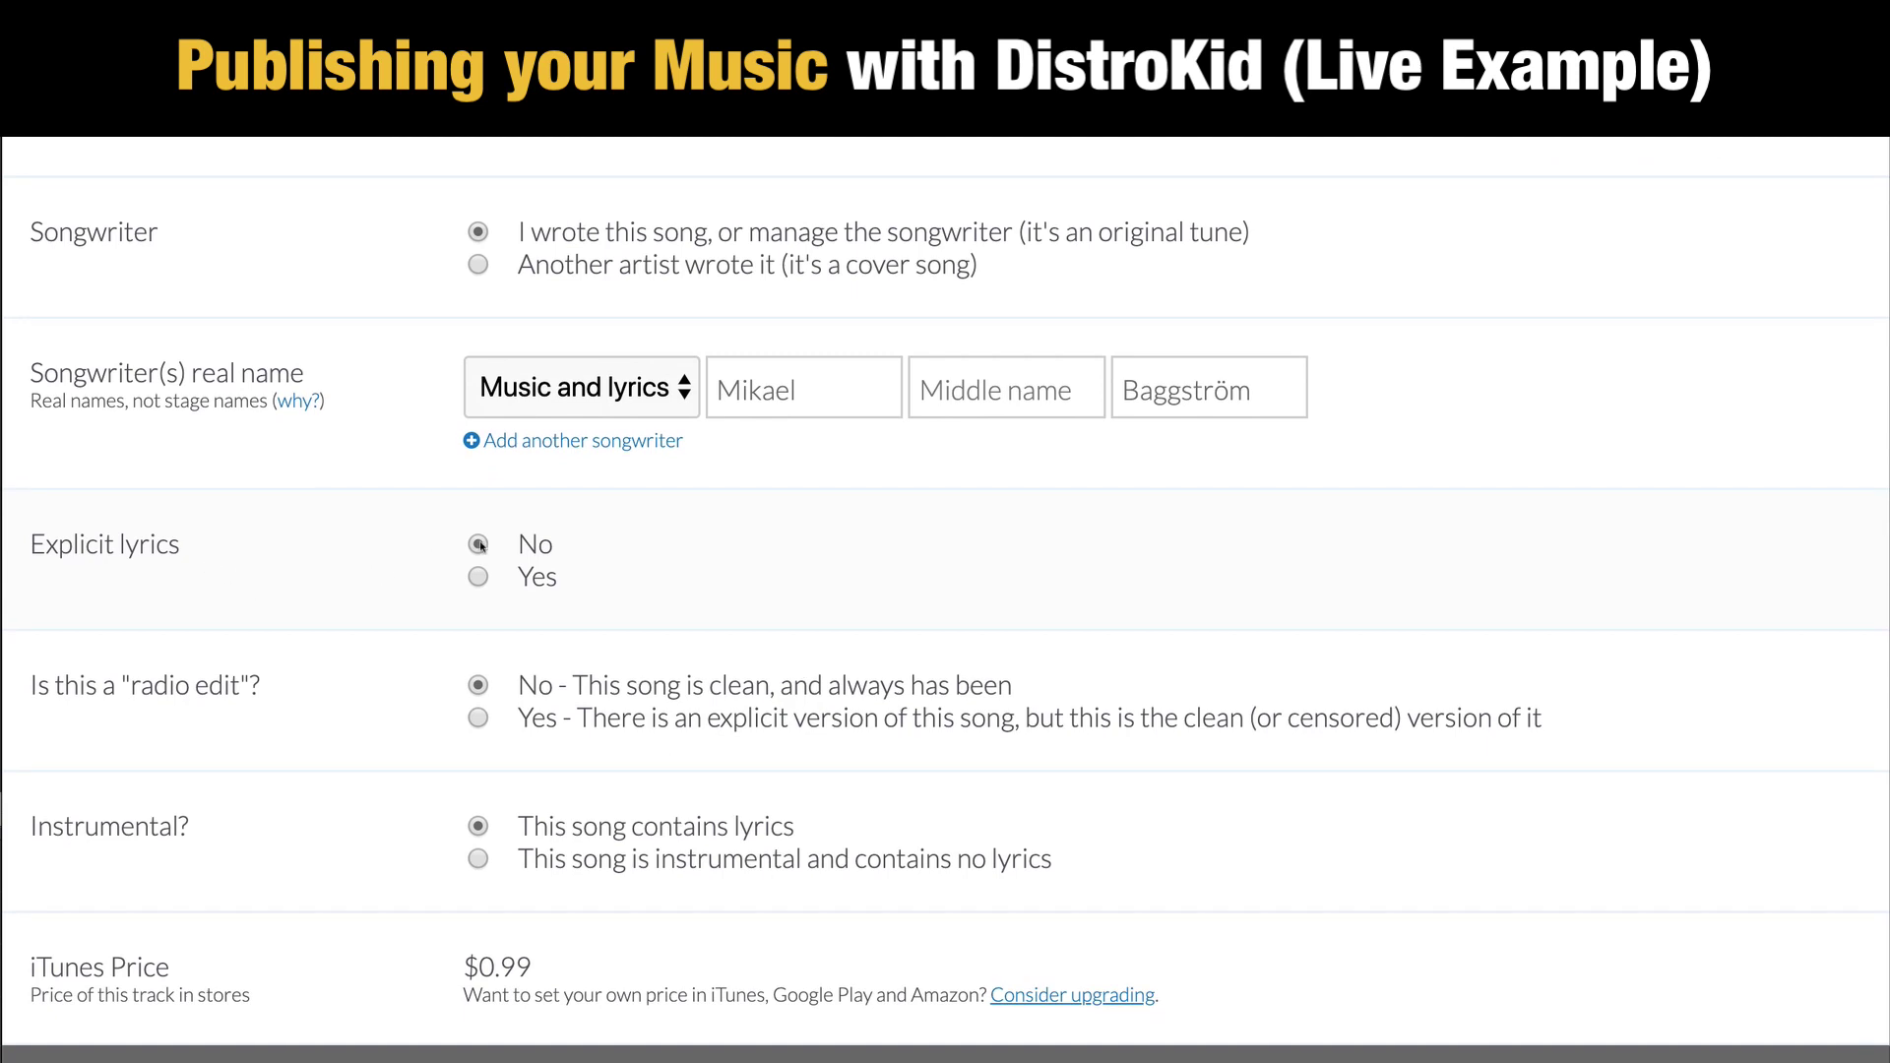
scroll(175, 676, "down", 1)
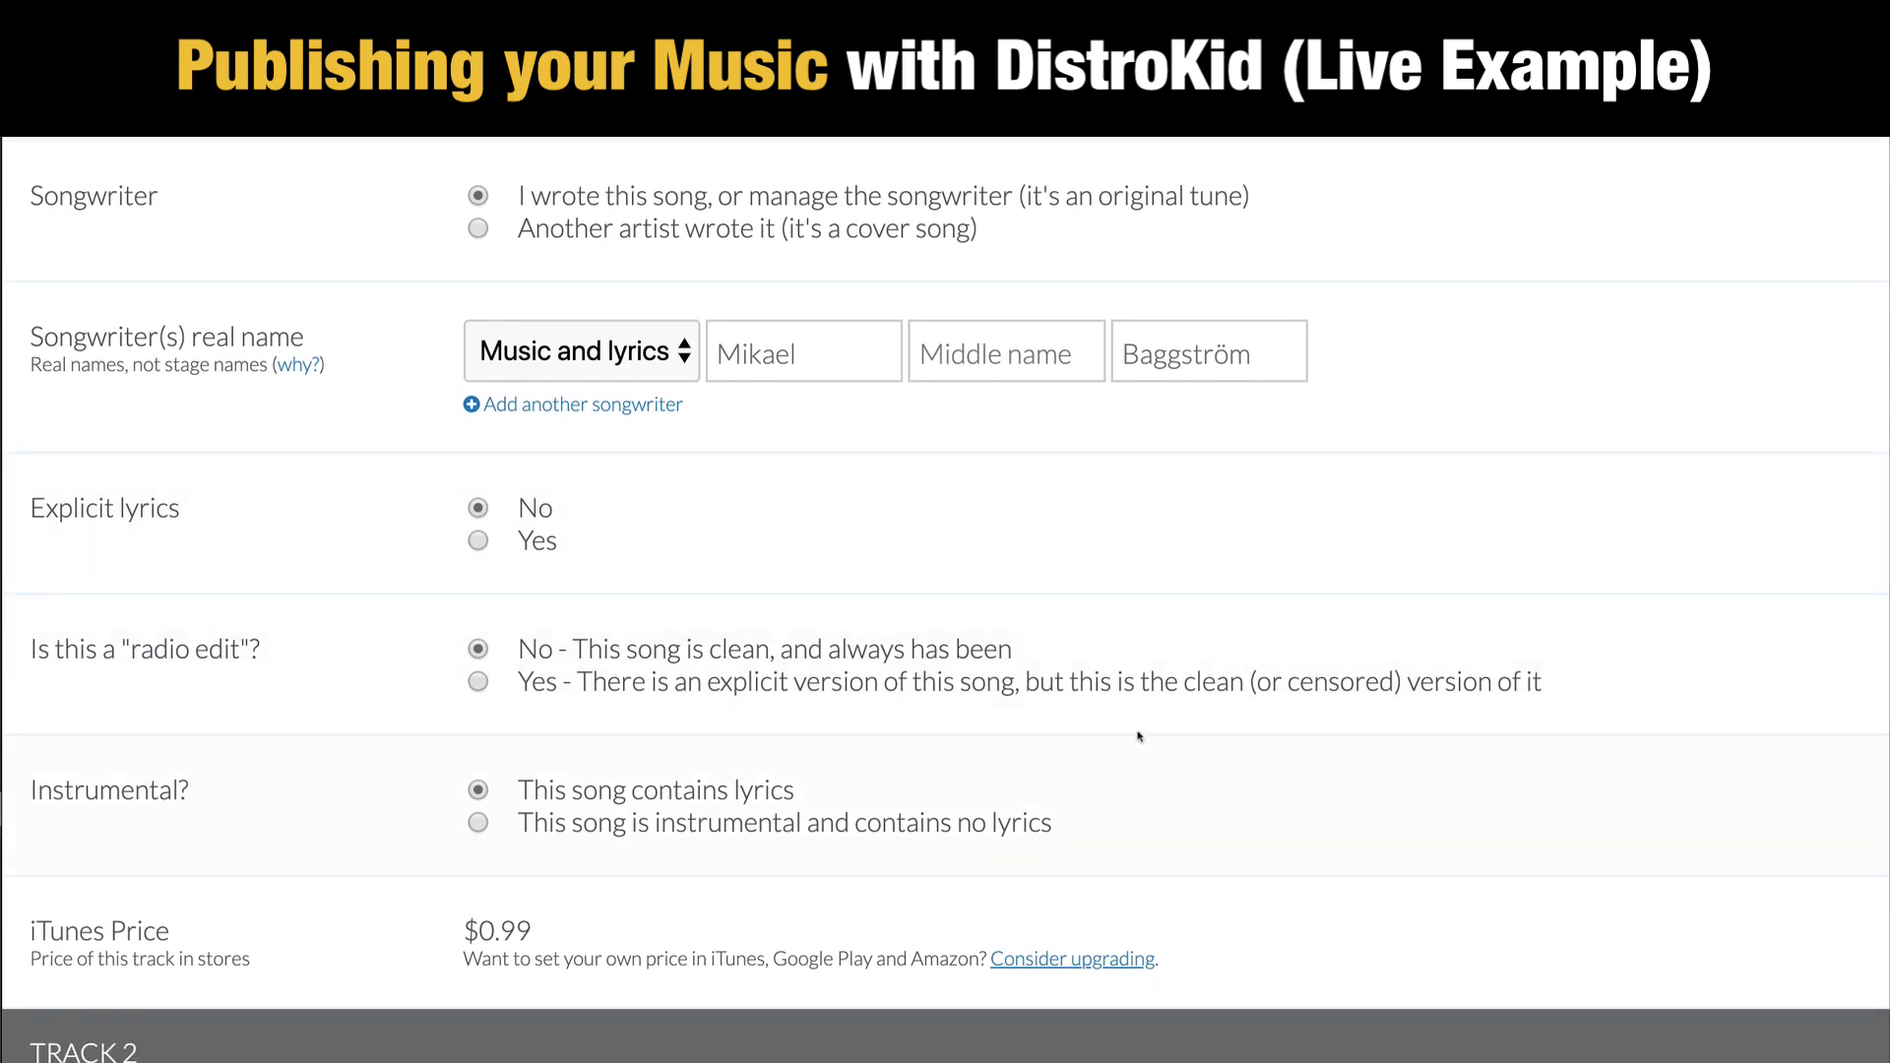
scroll(834, 692, "down", 2)
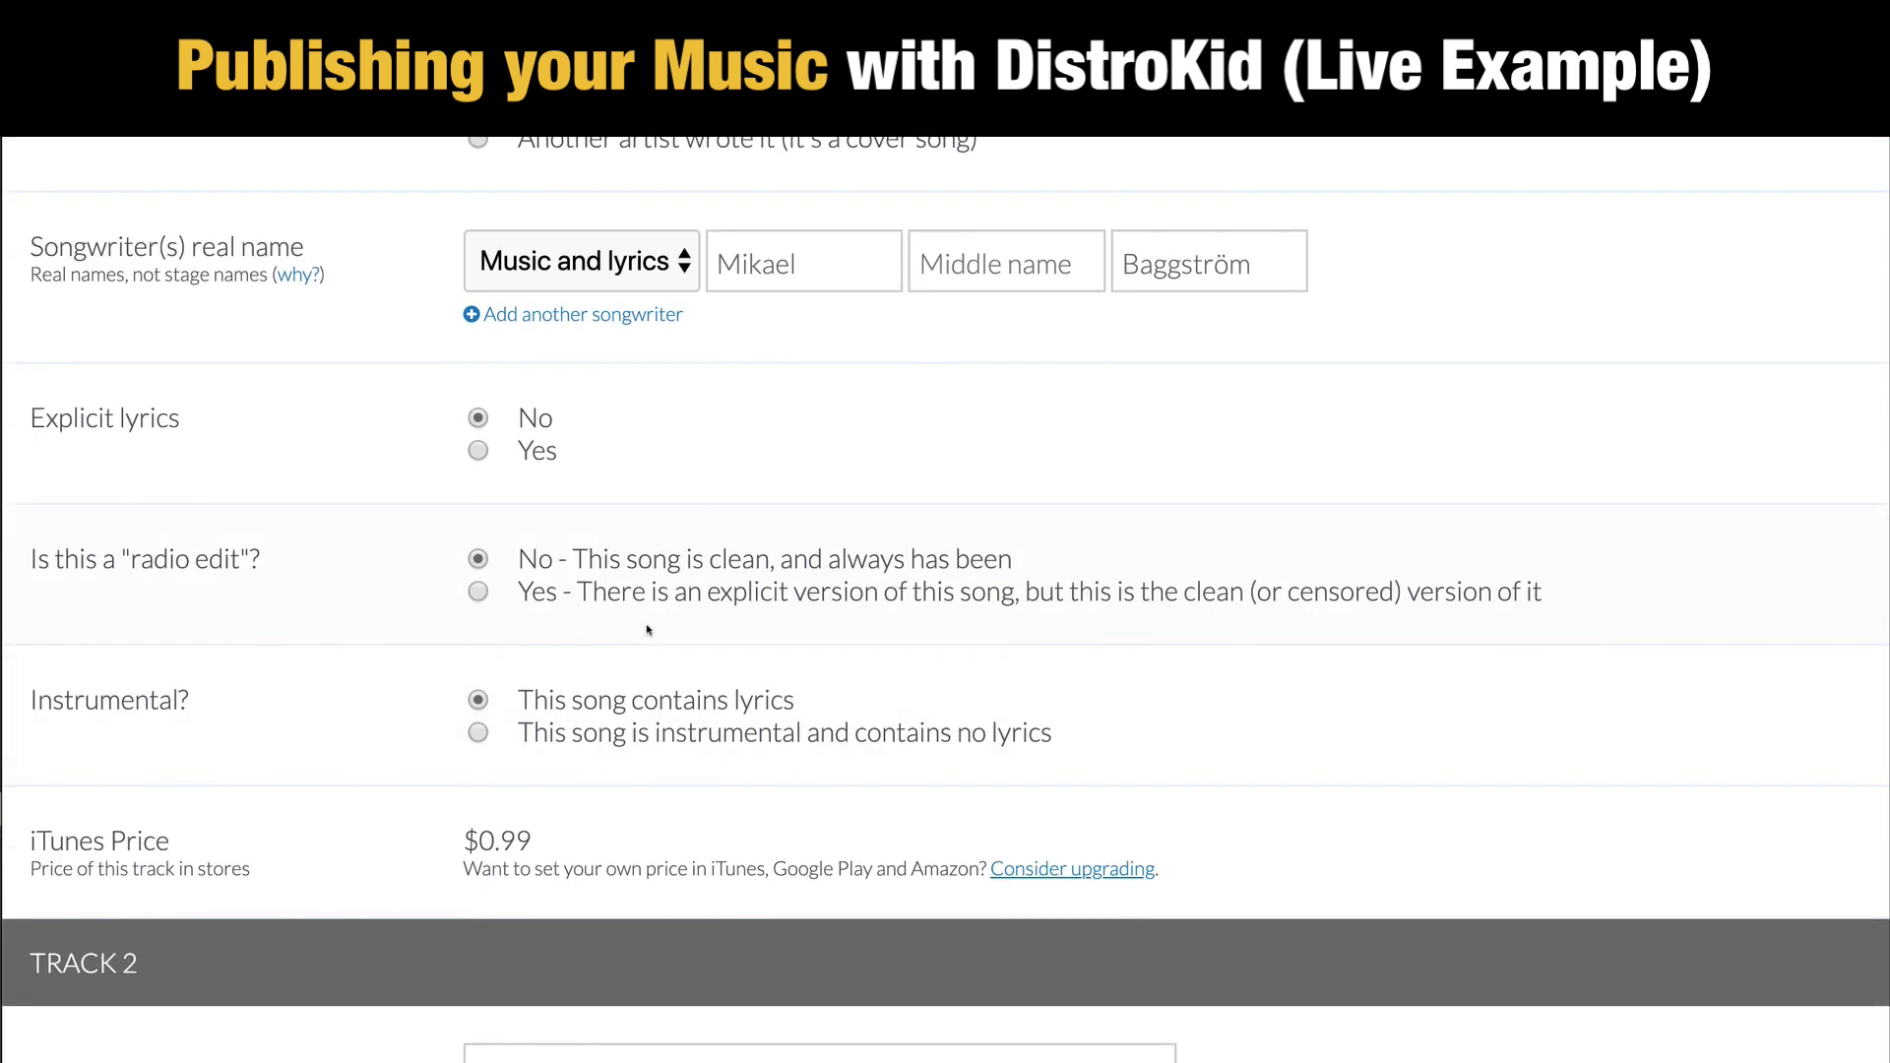
scroll(649, 630, "down", 4)
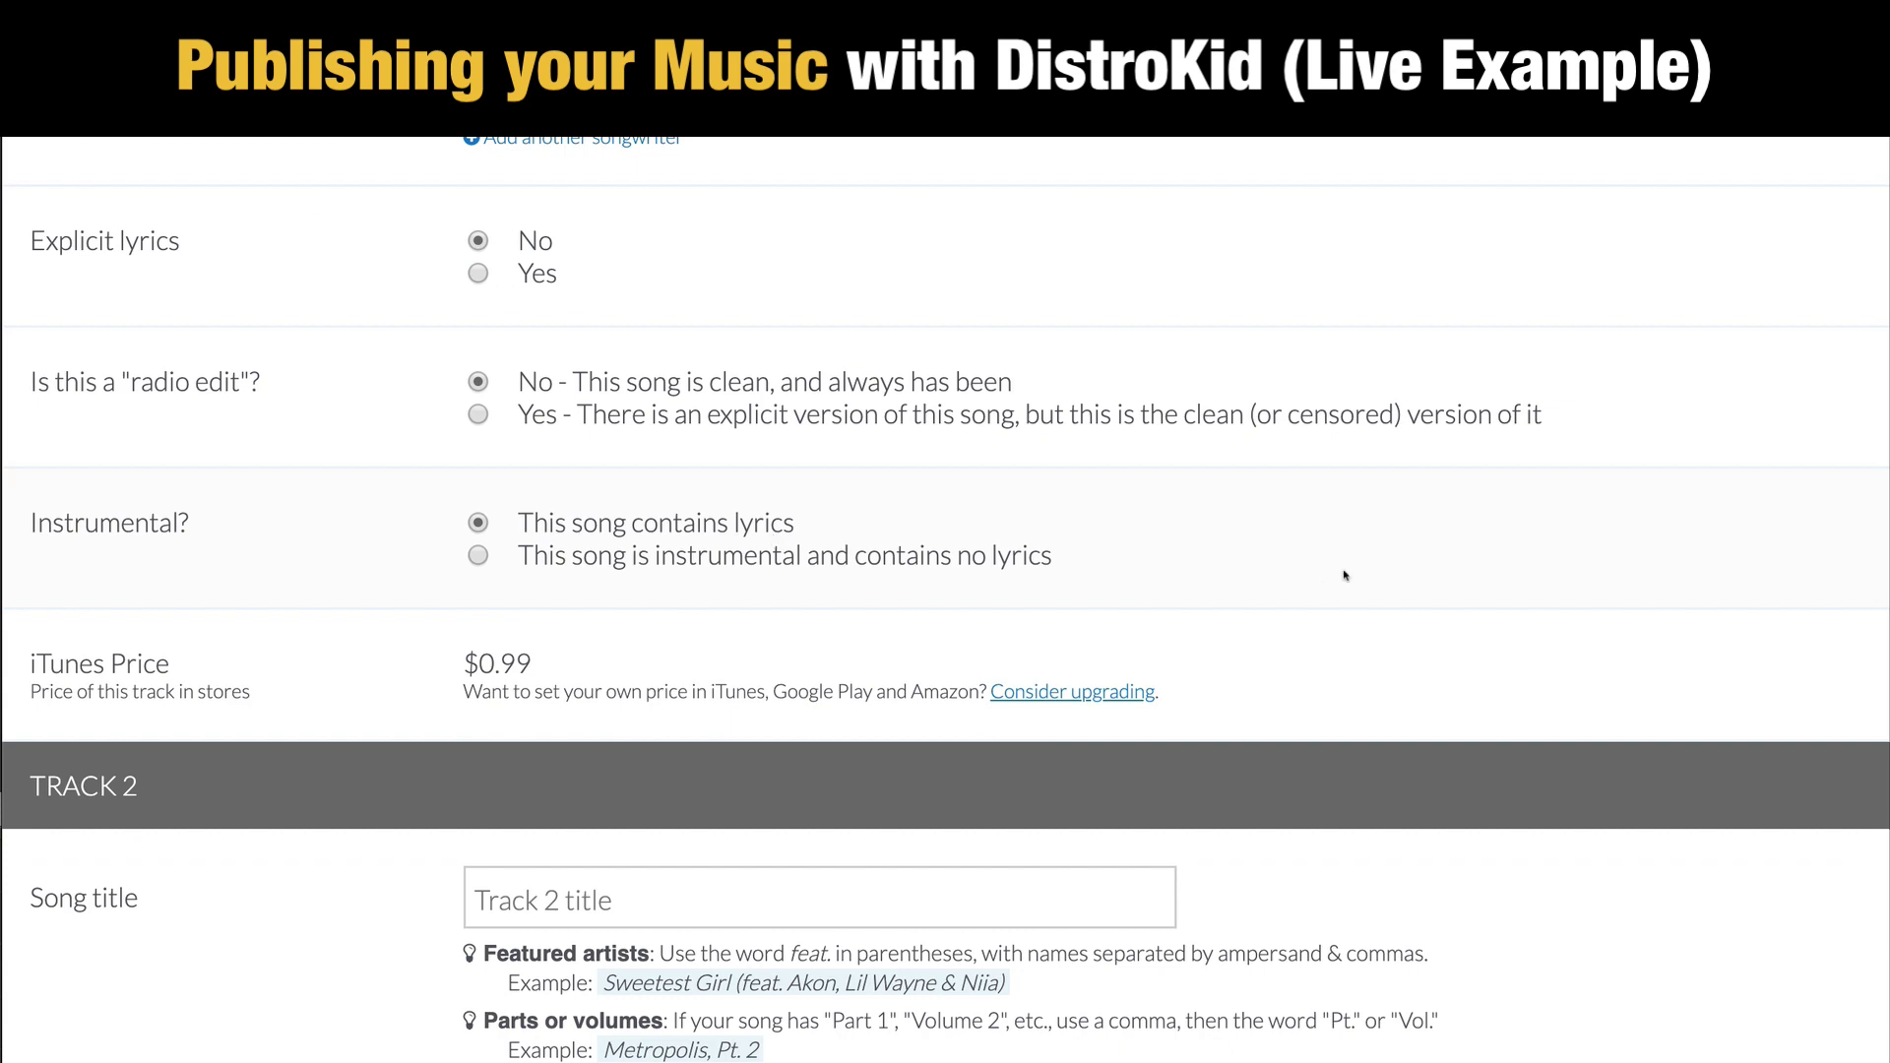
Step: Select the Track 2 song title field, then move past the optional Extras, leaving them unchecked
scroll(1404, 604, "down", 6)
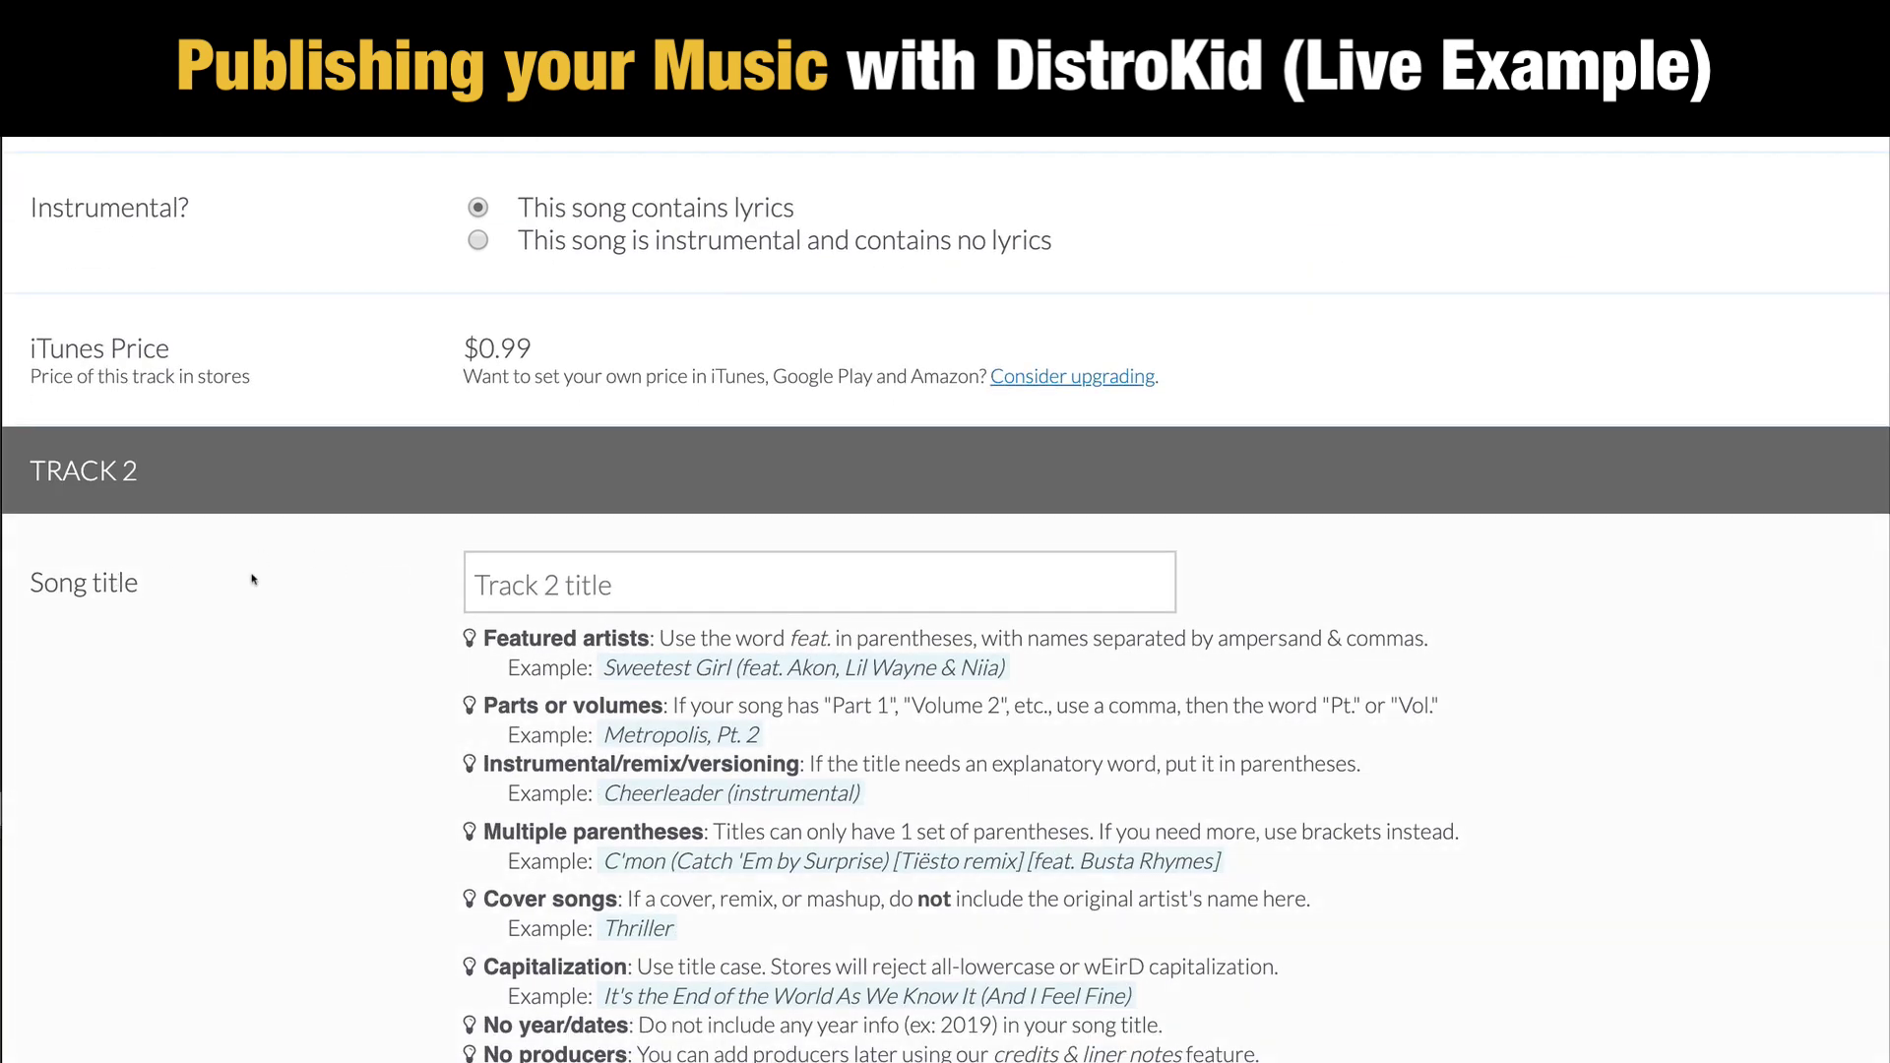
left_click(588, 584)
scroll(1368, 665, "down", 20)
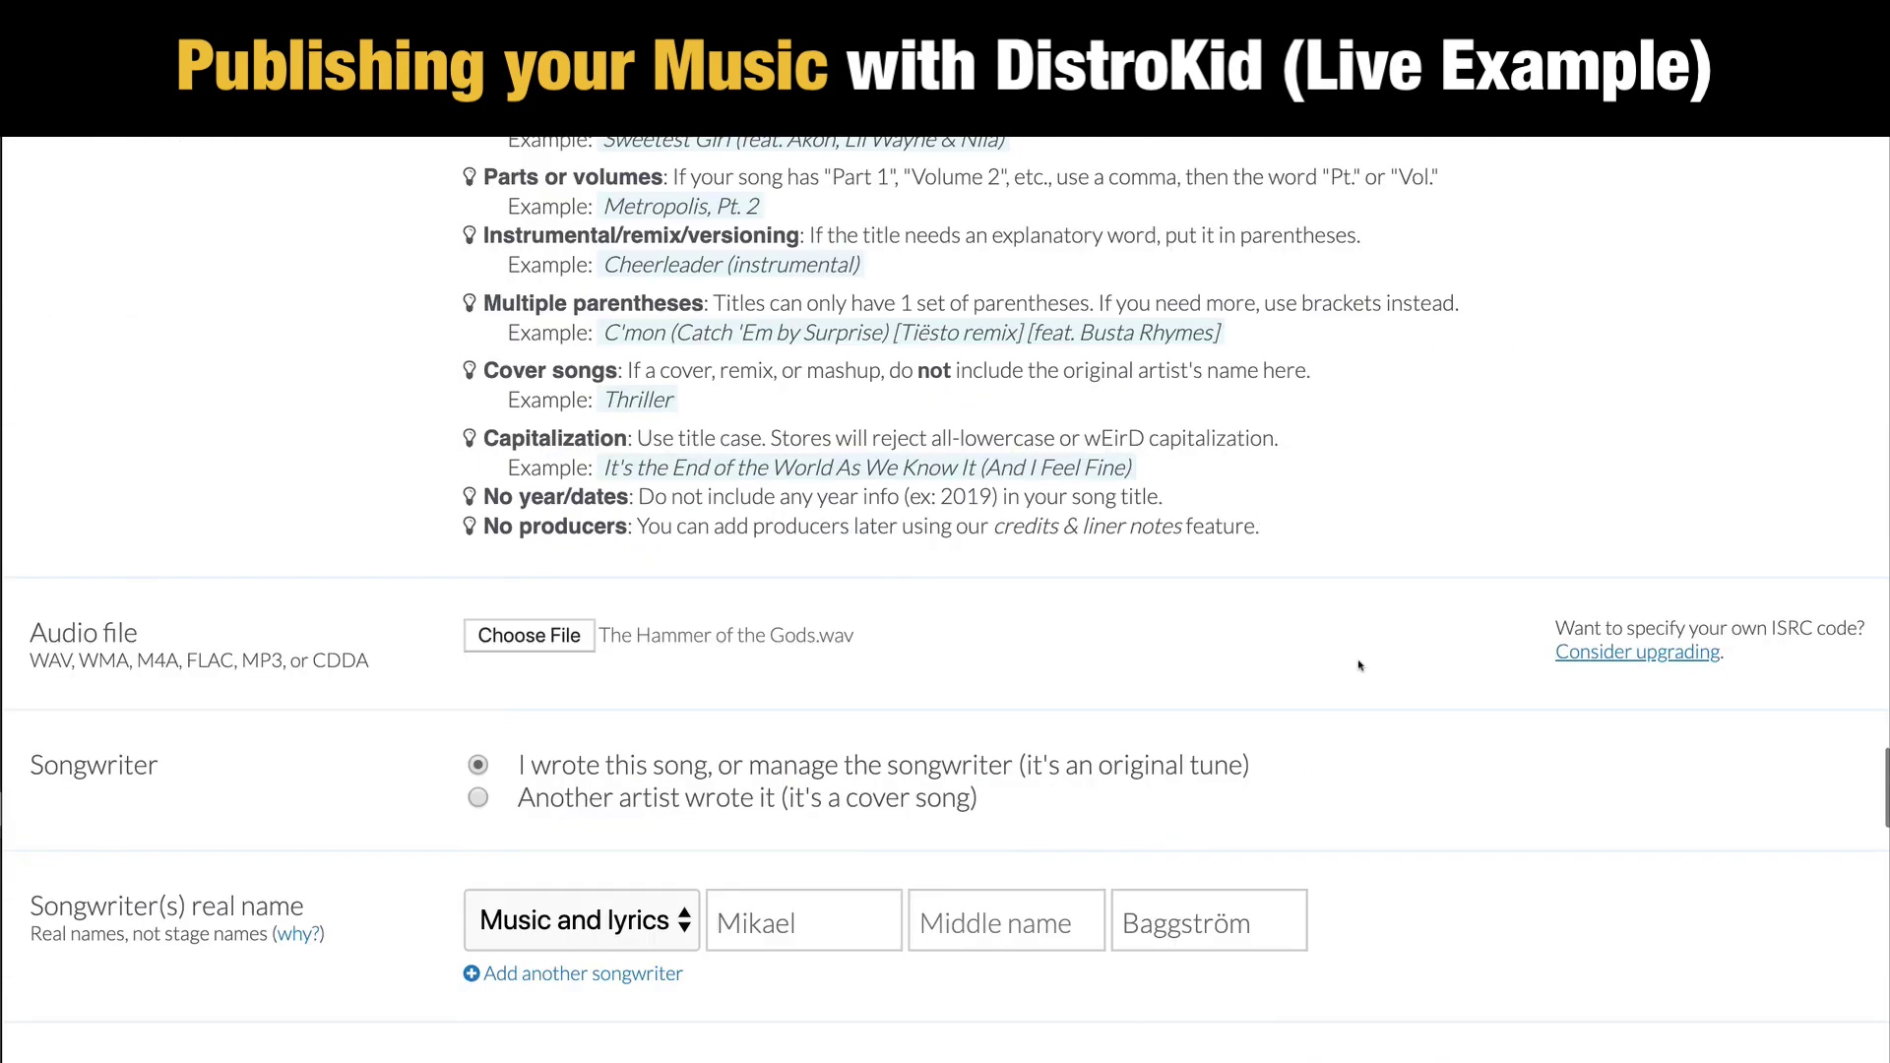
scroll(1359, 665, "down", 15)
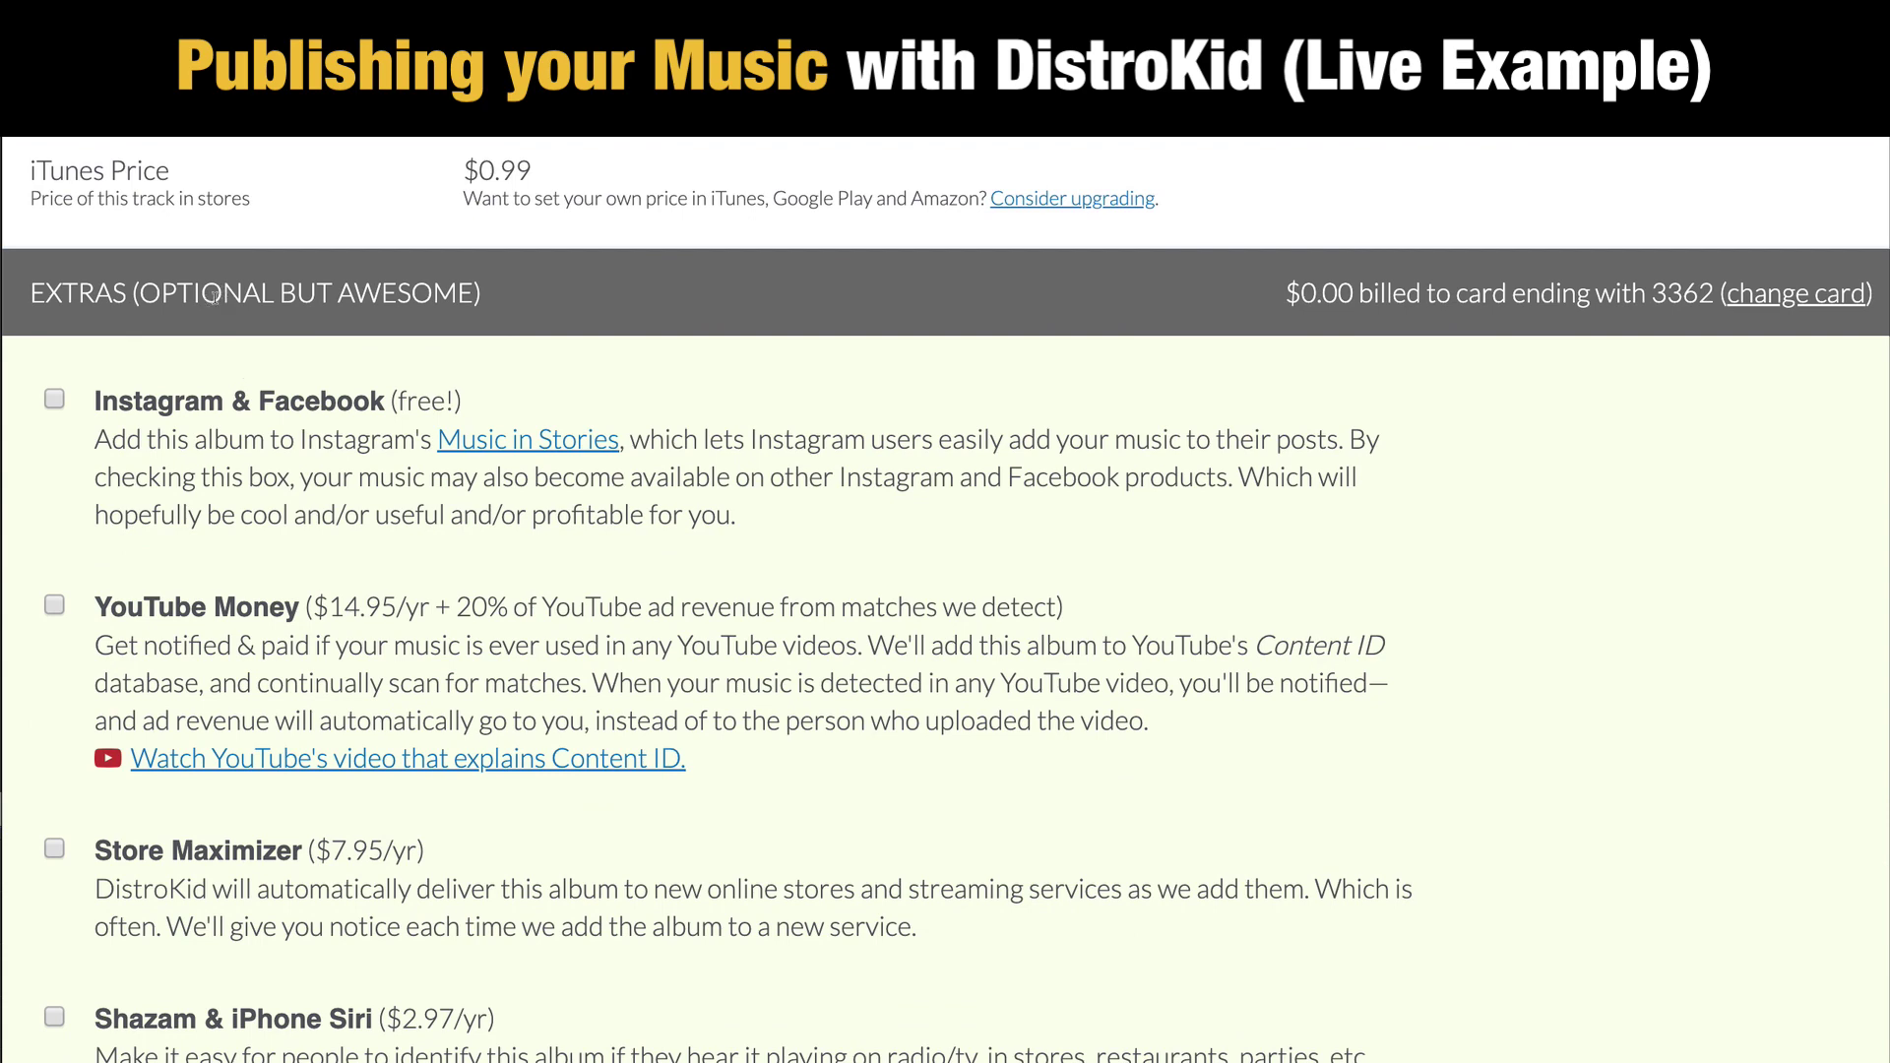
scroll(1408, 546, "down", 5)
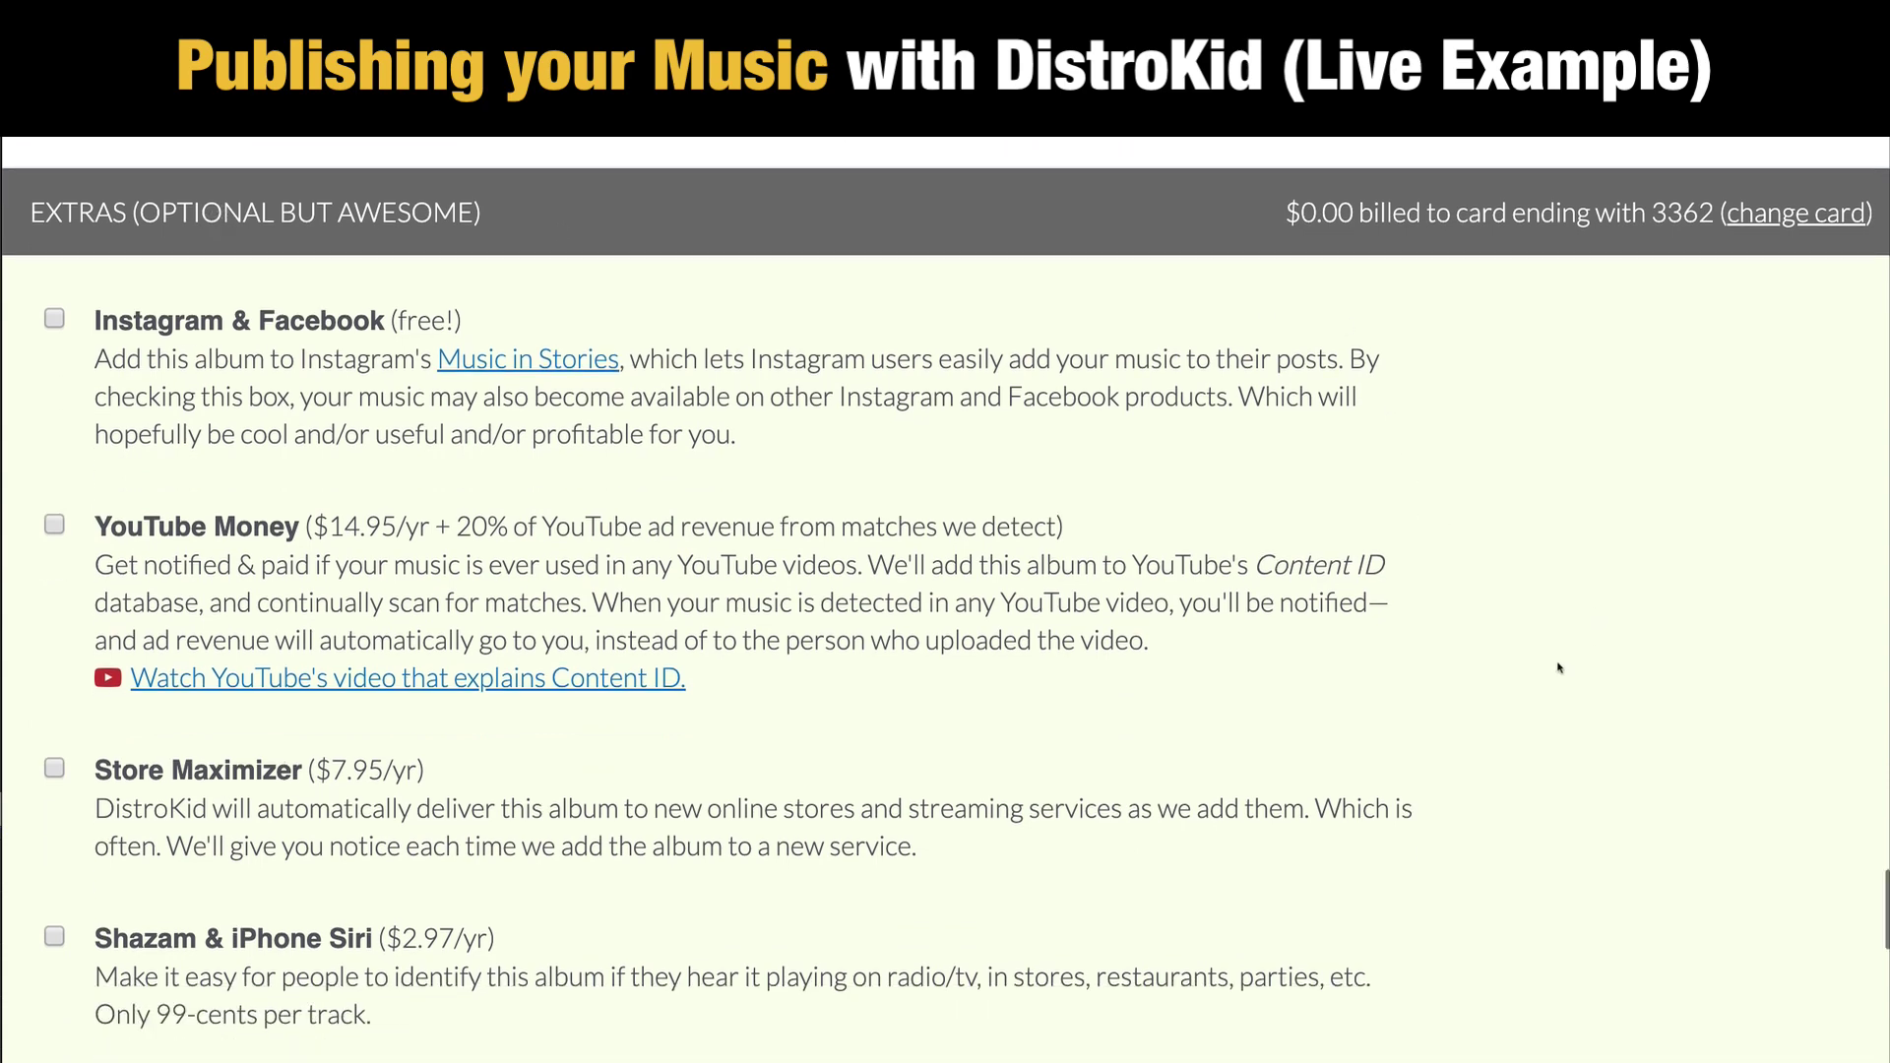
scroll(1557, 668, "up", 2)
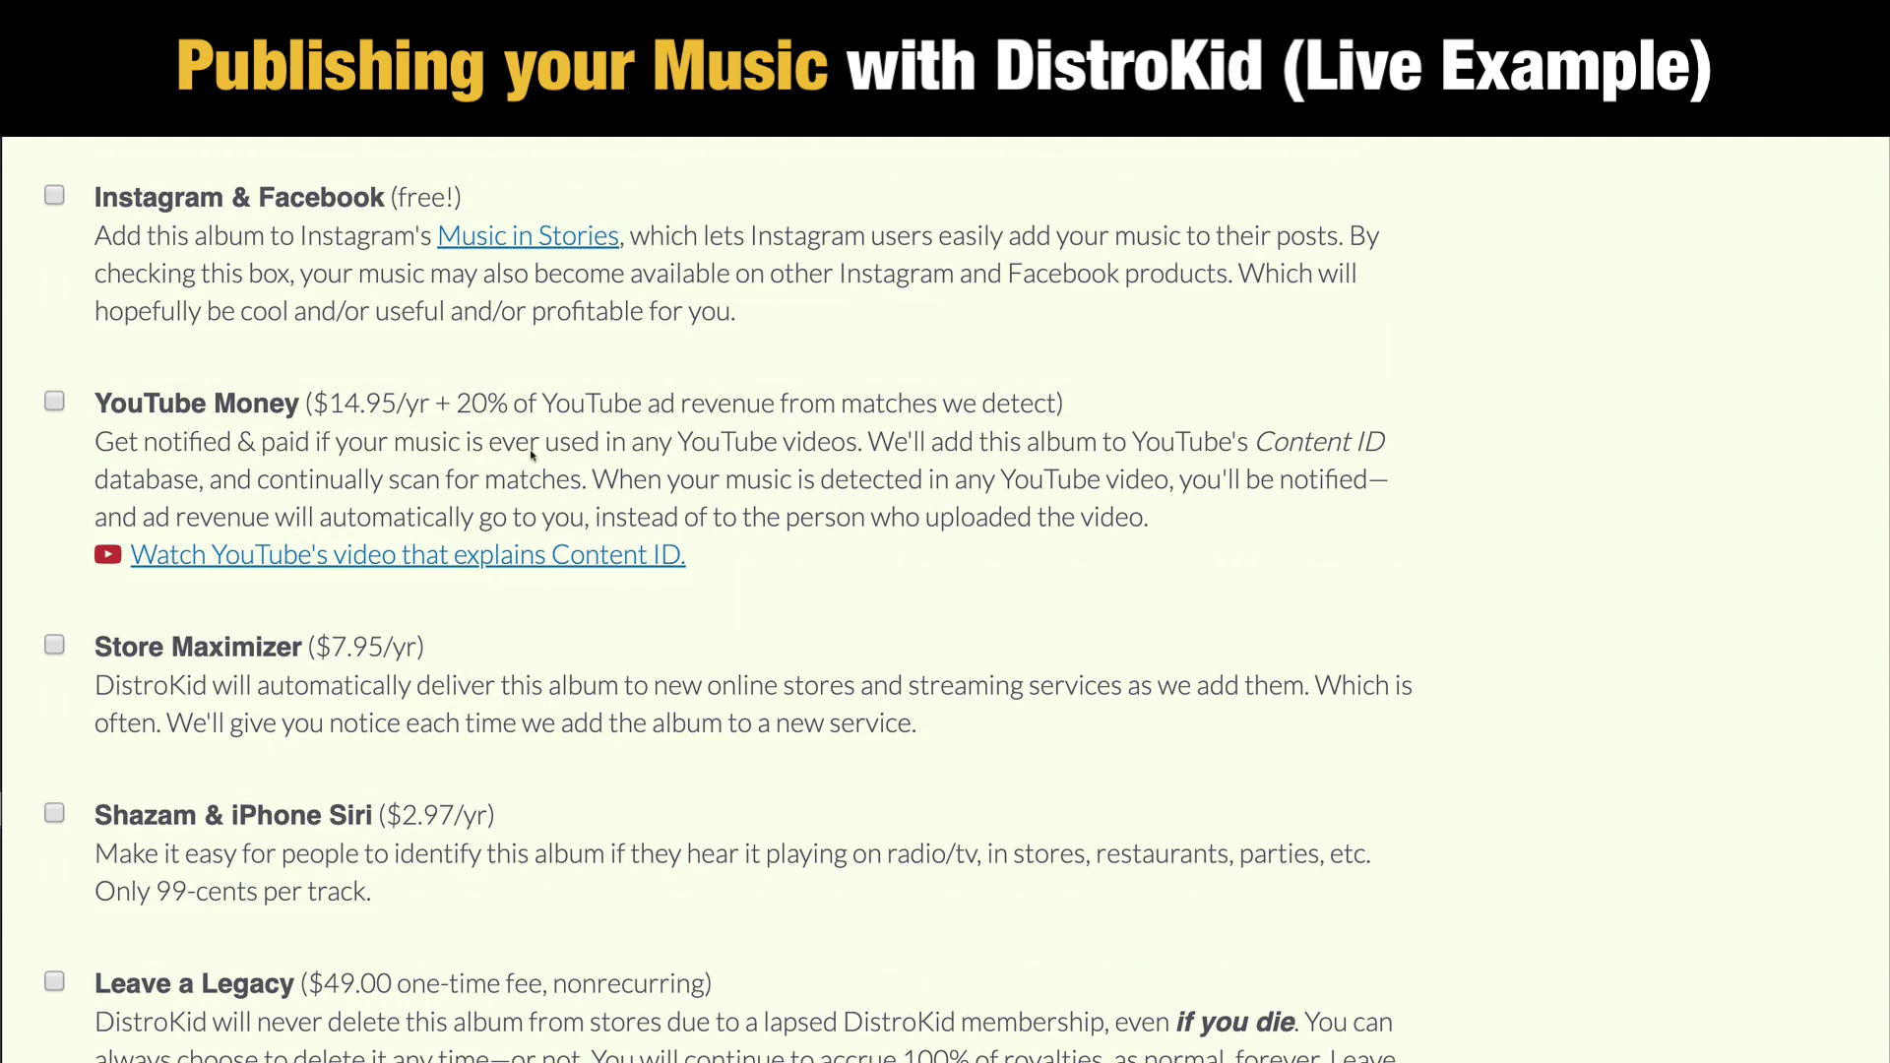
scroll(1417, 607, "down", 5)
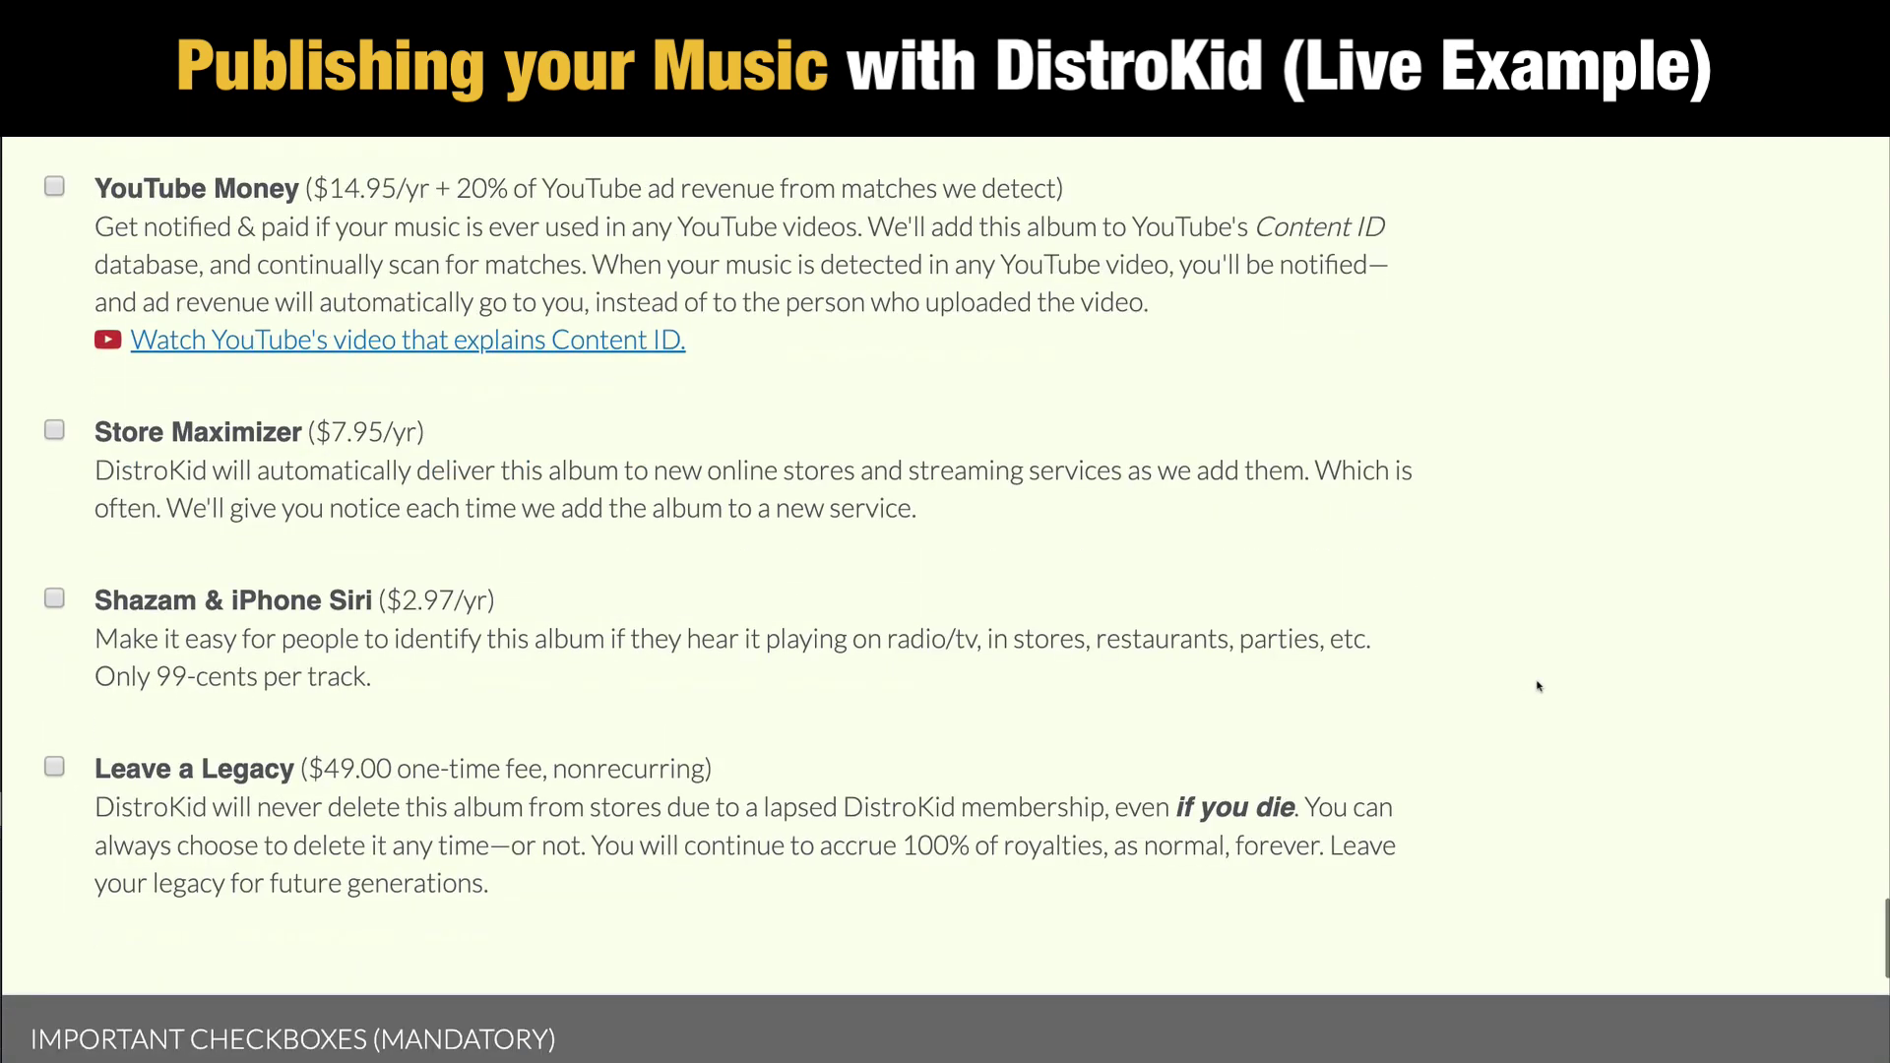
scroll(1499, 655, "up", 10)
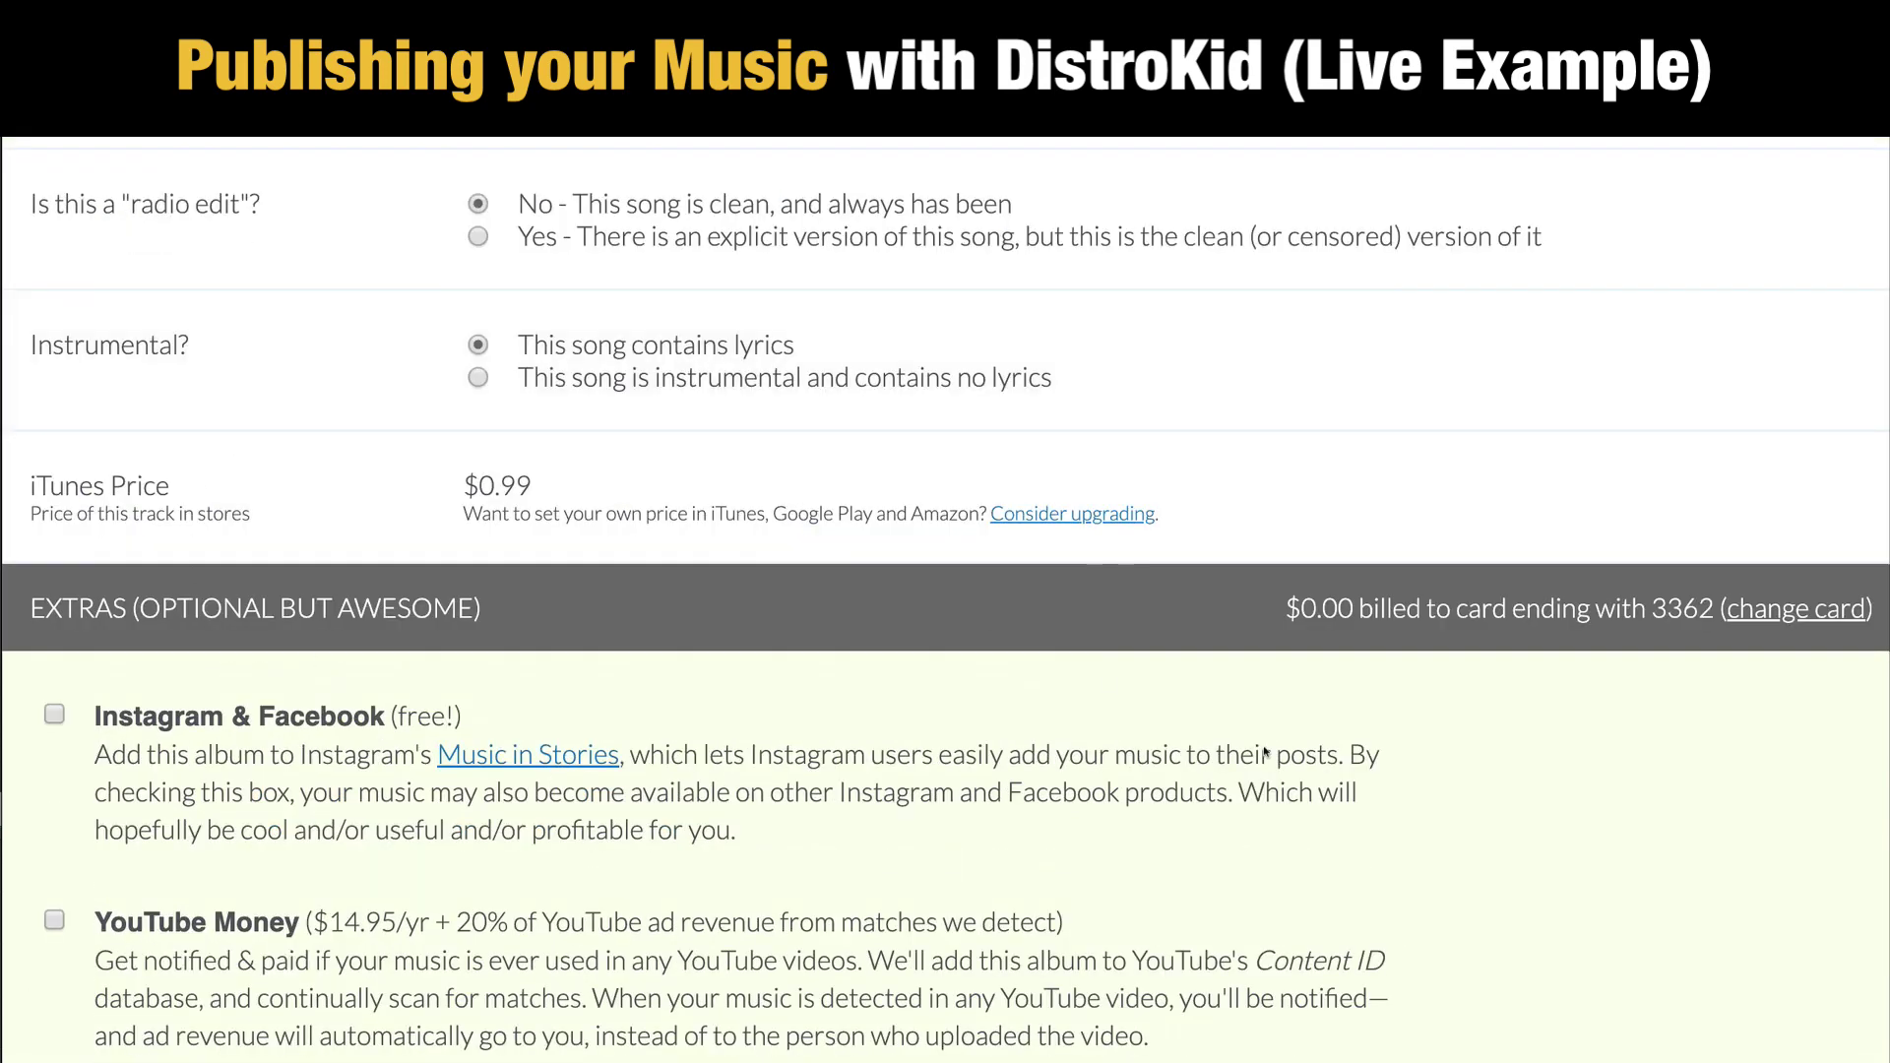
scroll(1572, 723, "down", 5)
scroll(1572, 723, "down", 9)
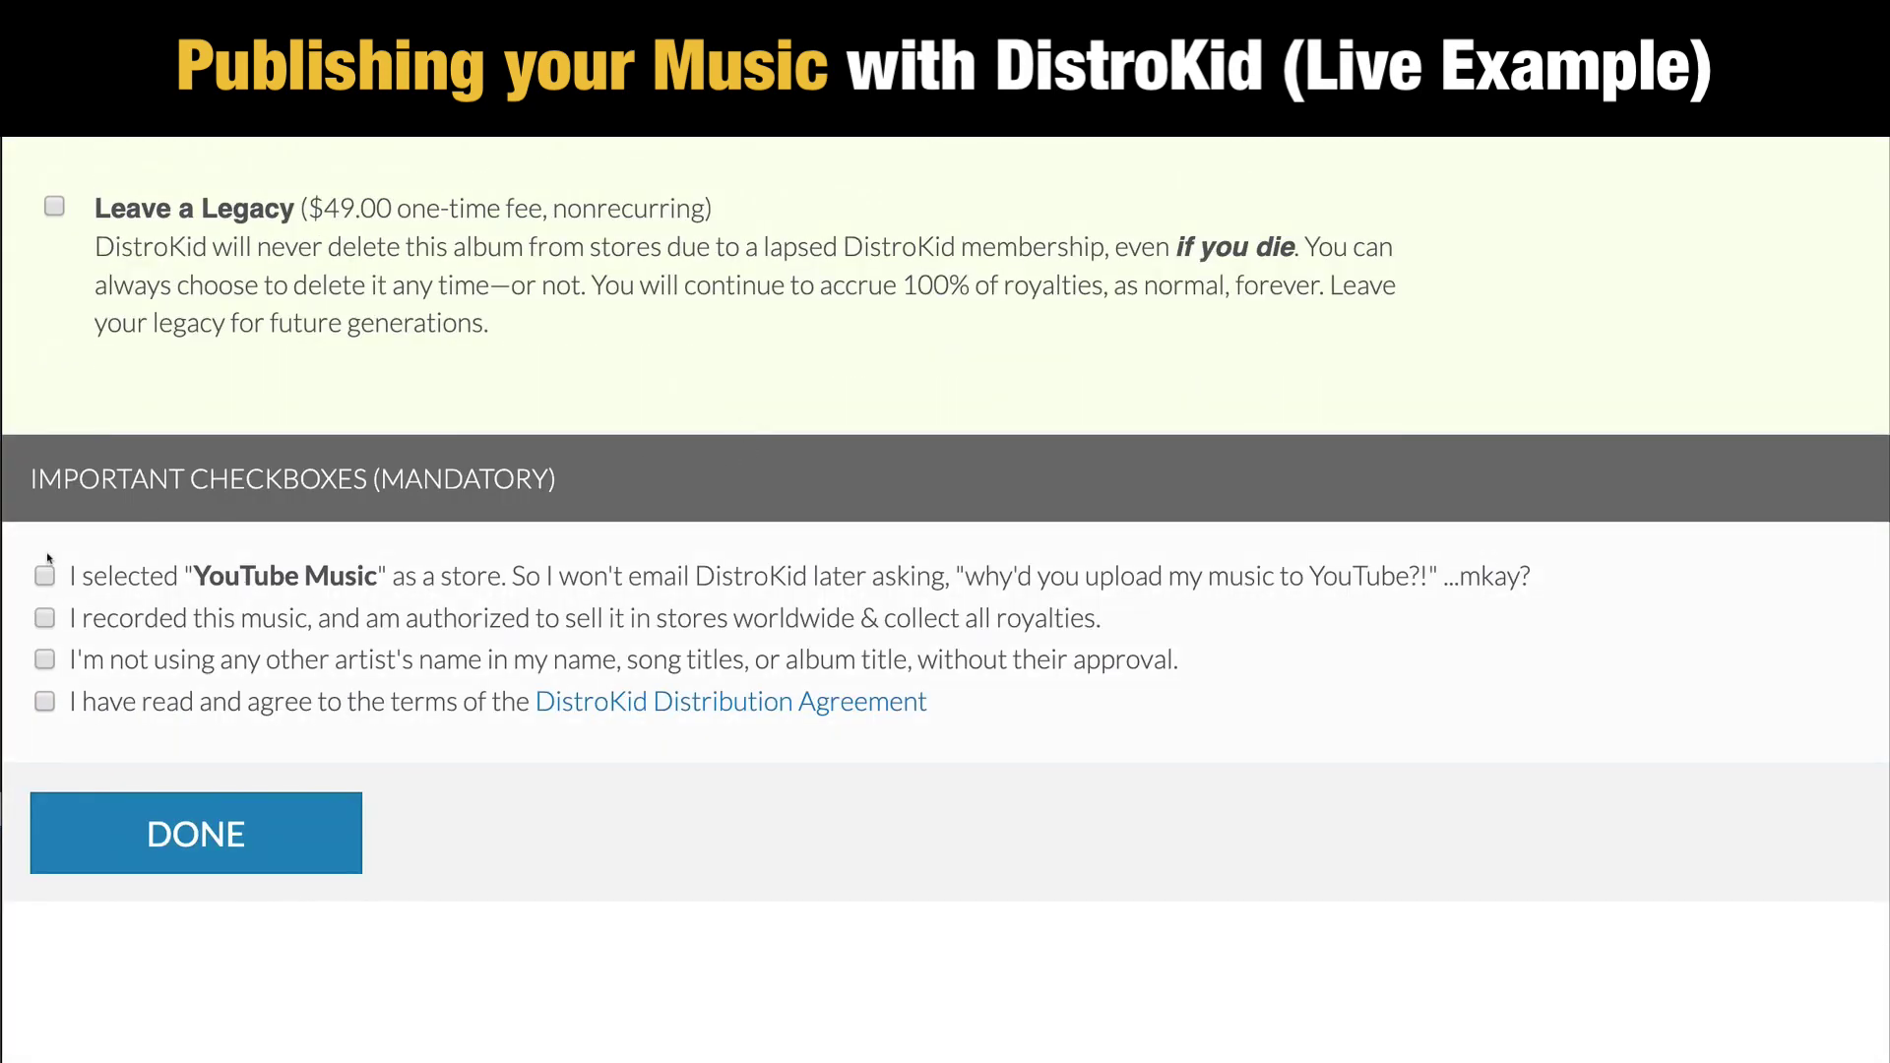
scroll(1283, 655, "up", 1)
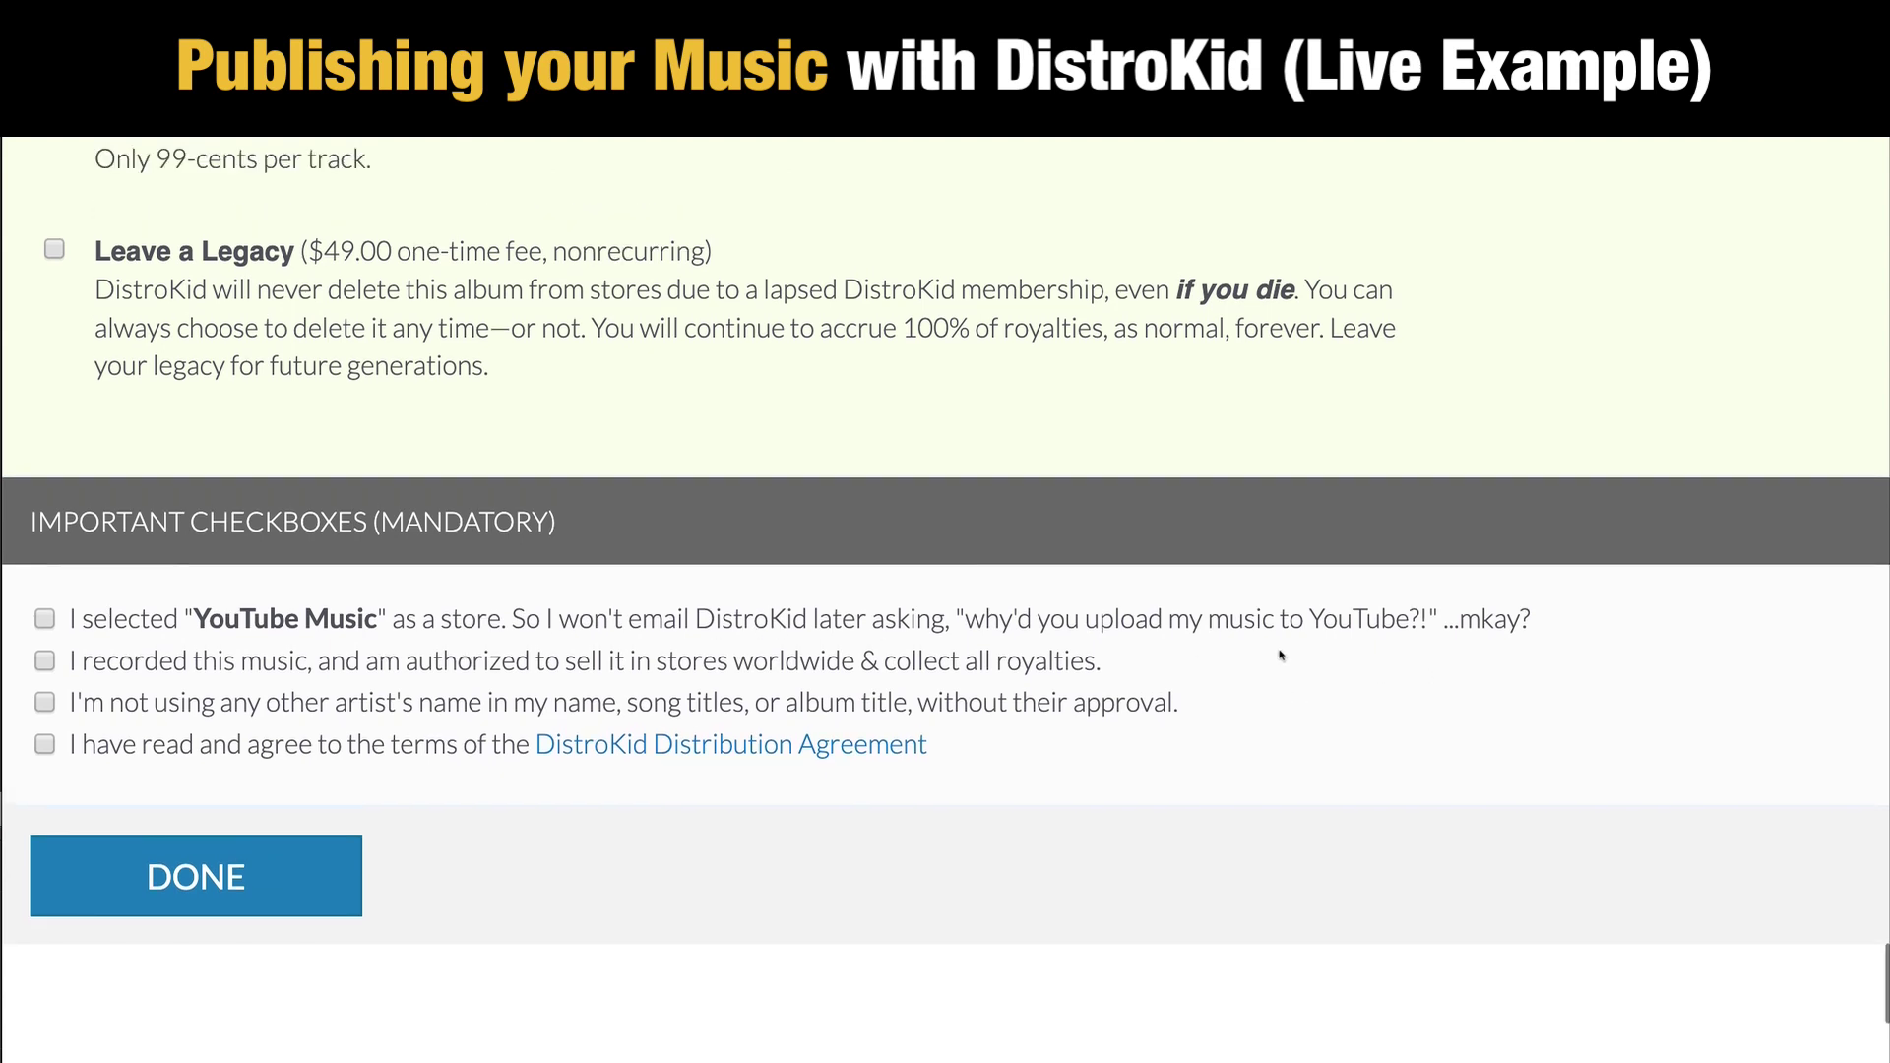
scroll(1283, 655, "up", 1)
Step: Tick the mandatory confirmations: YouTube Music chosen, rights to sell the music, no other artist's name
left_click(45, 651)
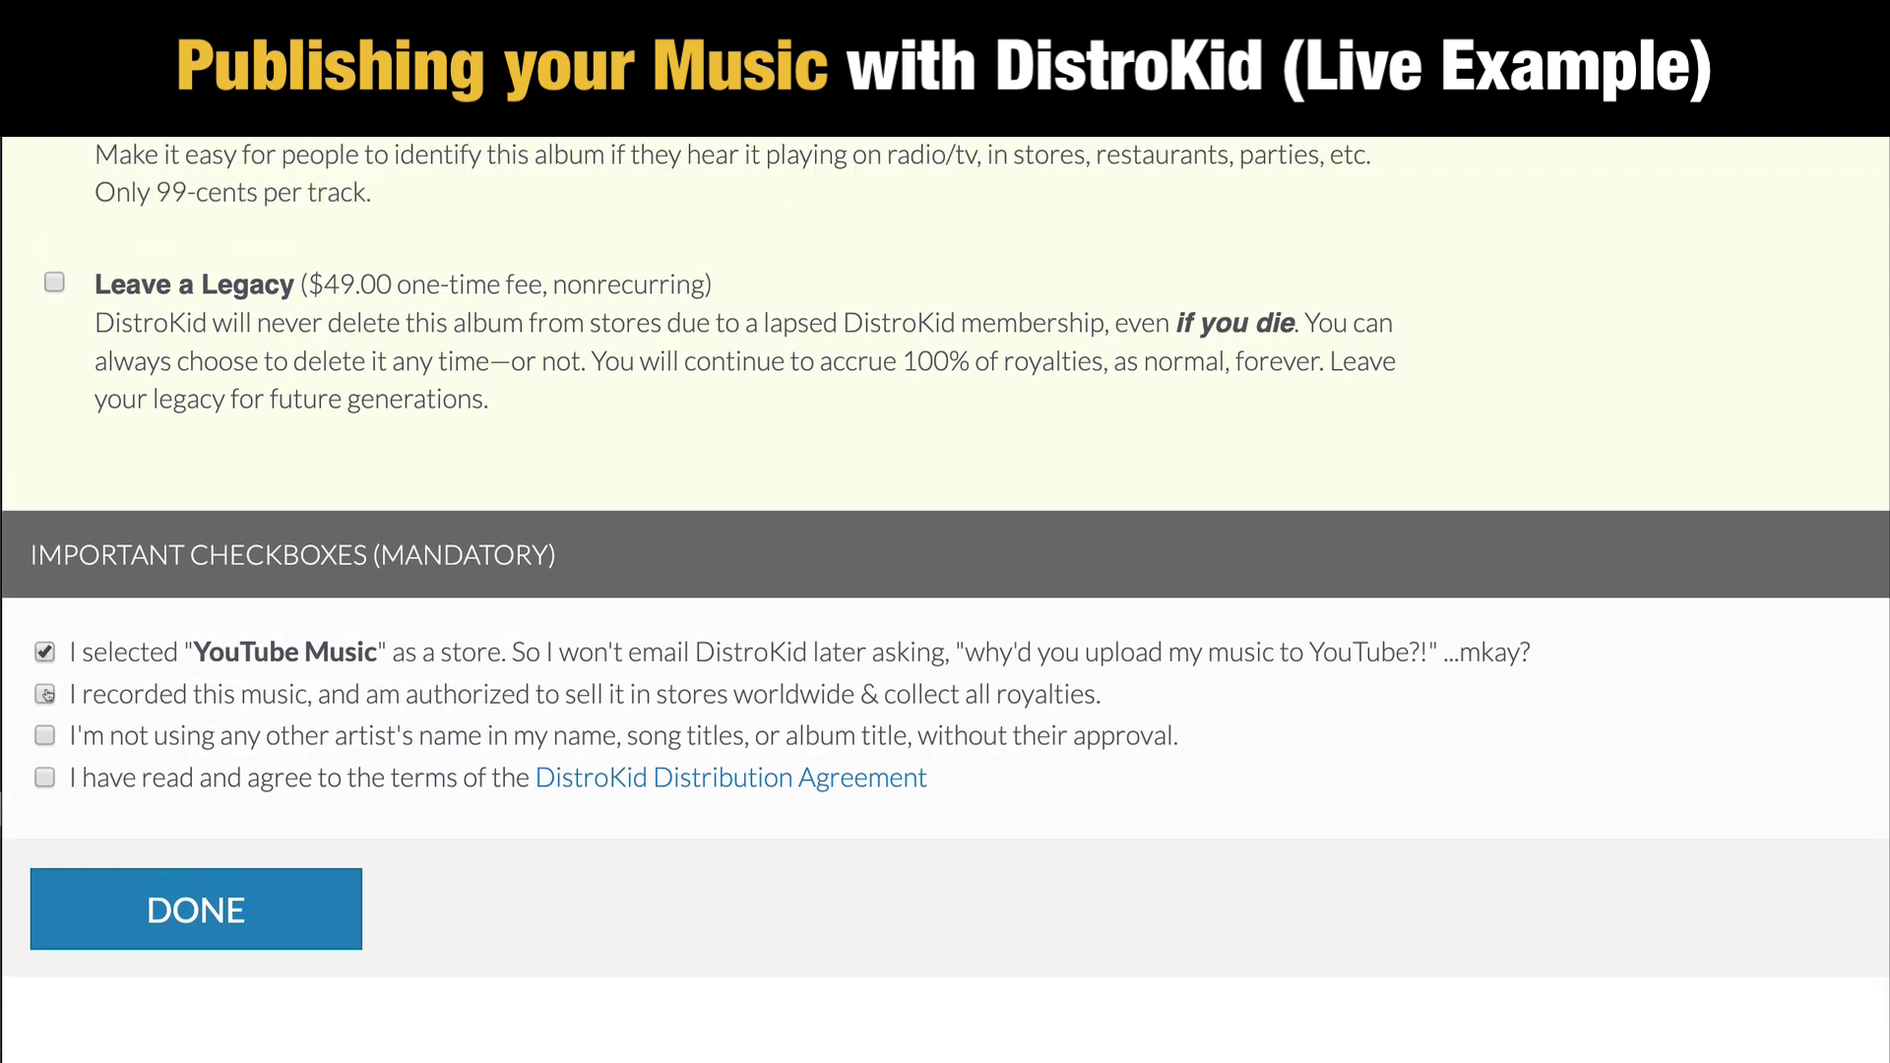
left_click(46, 694)
left_click(45, 736)
scroll(879, 425, "up", 1)
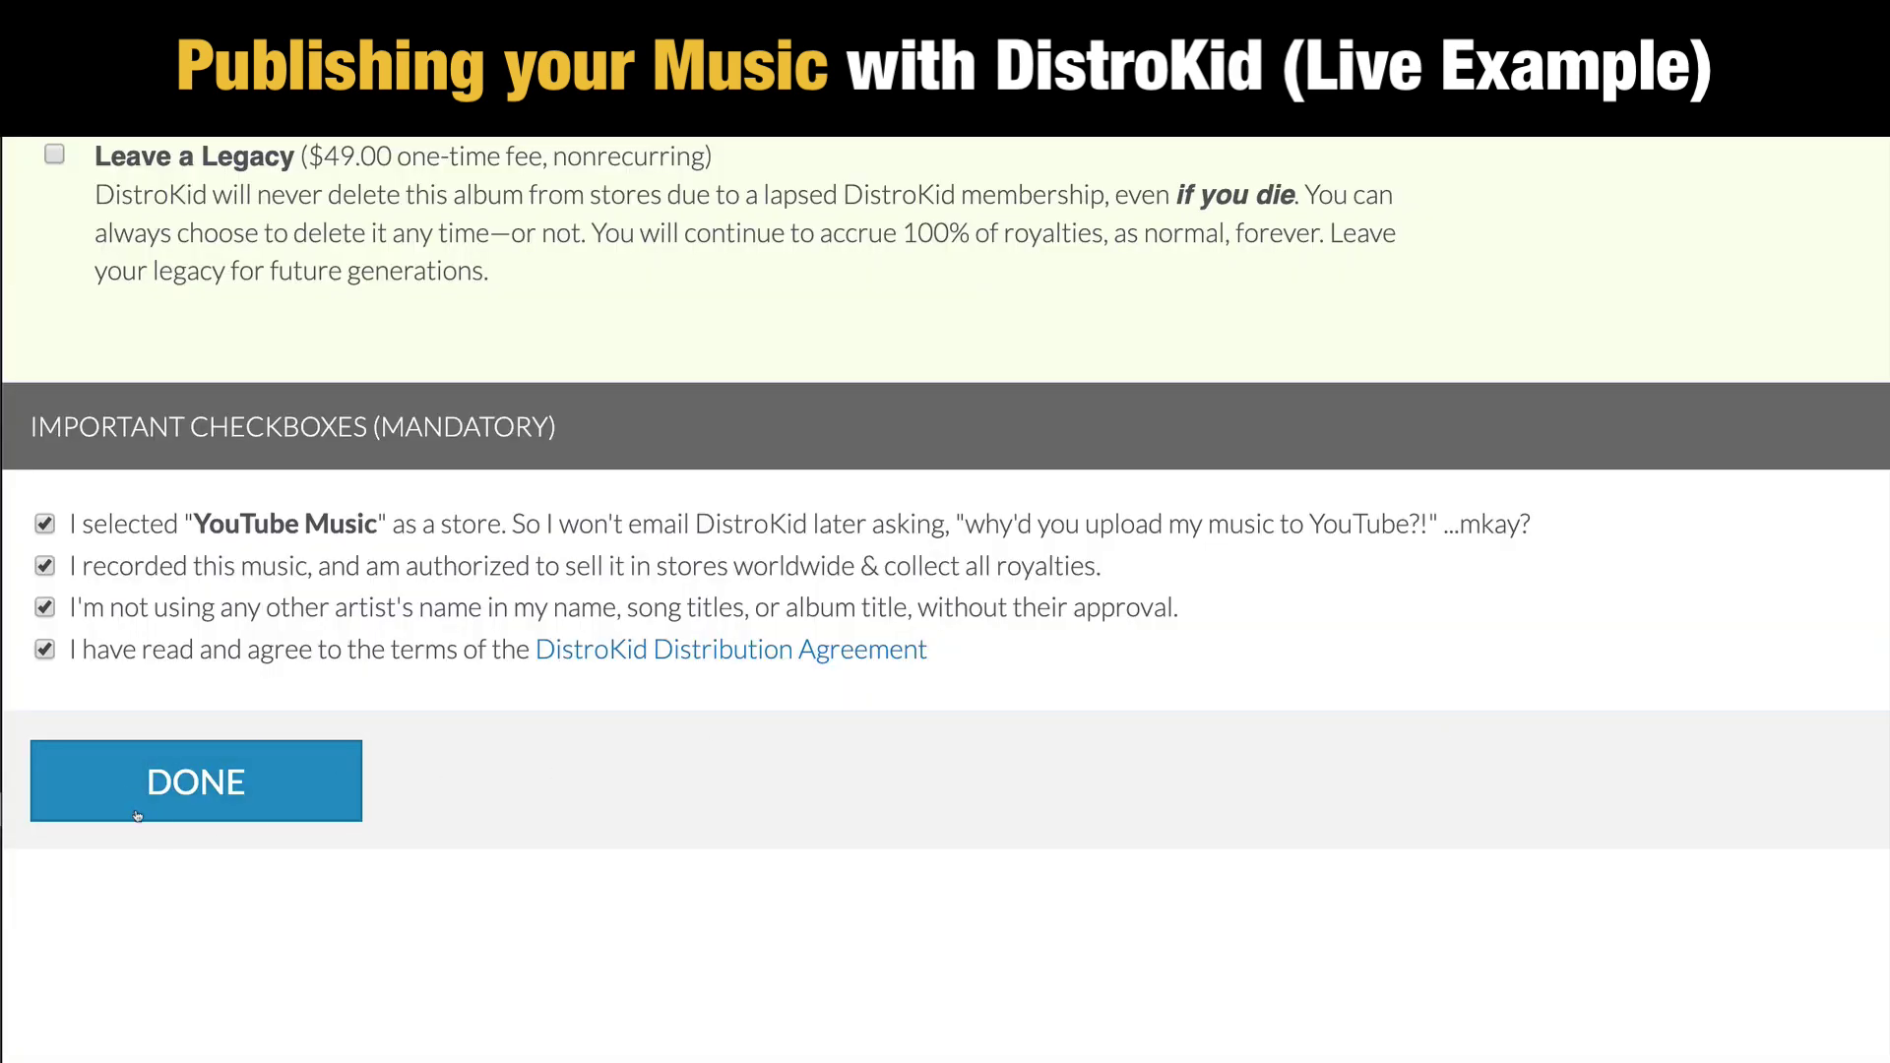
scroll(1295, 819, "up", 20)
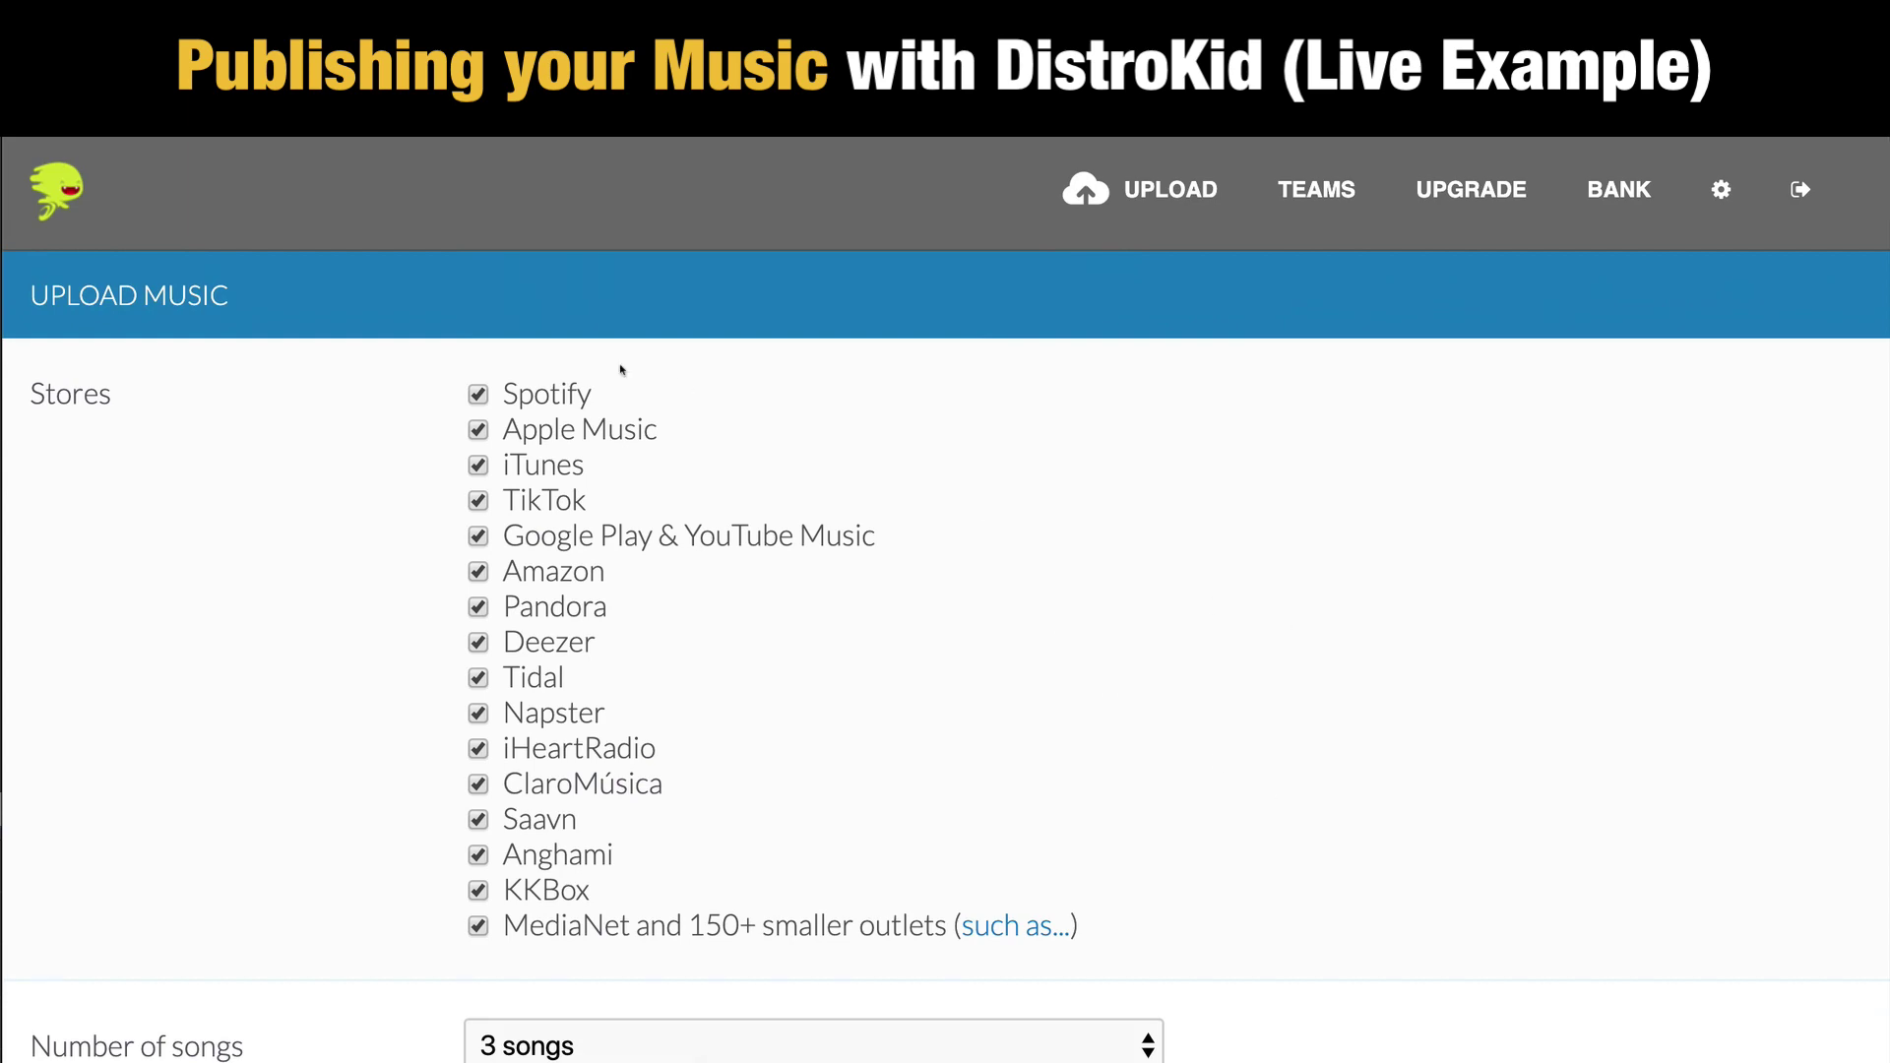
scroll(1098, 559, "down", 5)
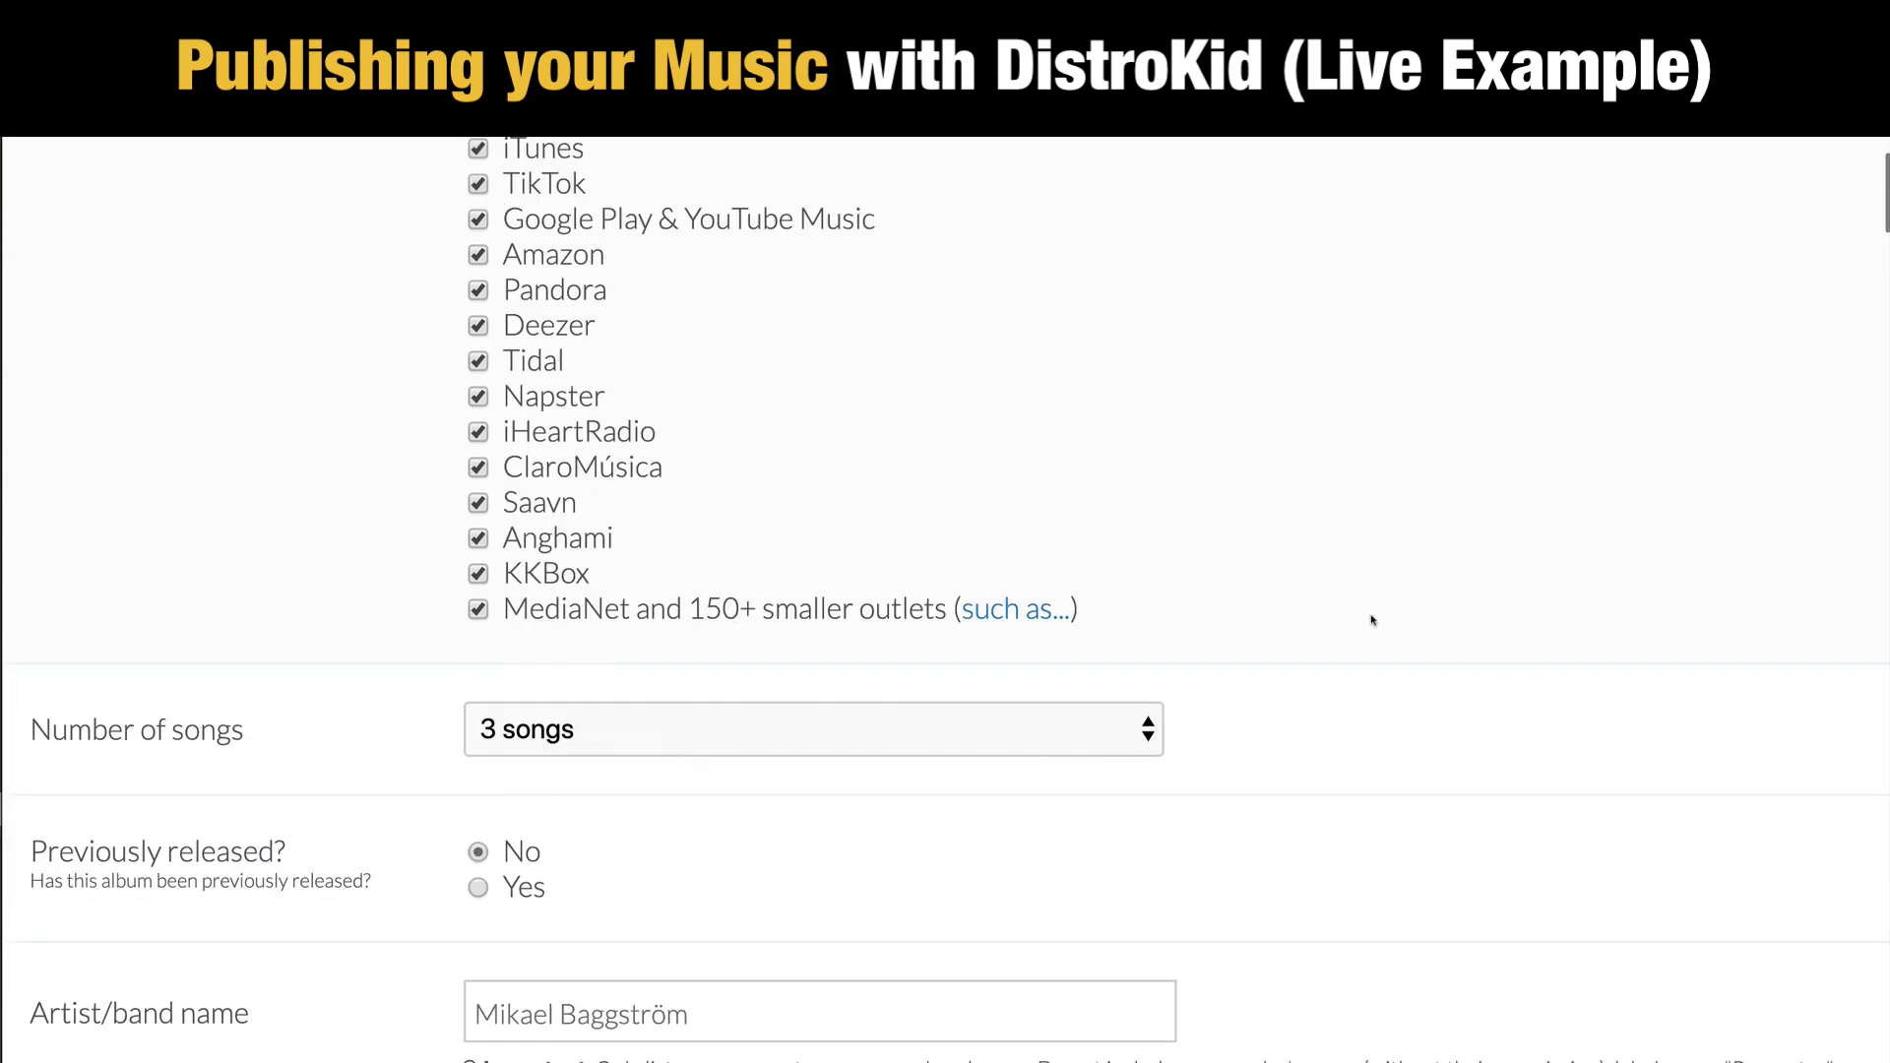
scroll(1402, 637, "down", 15)
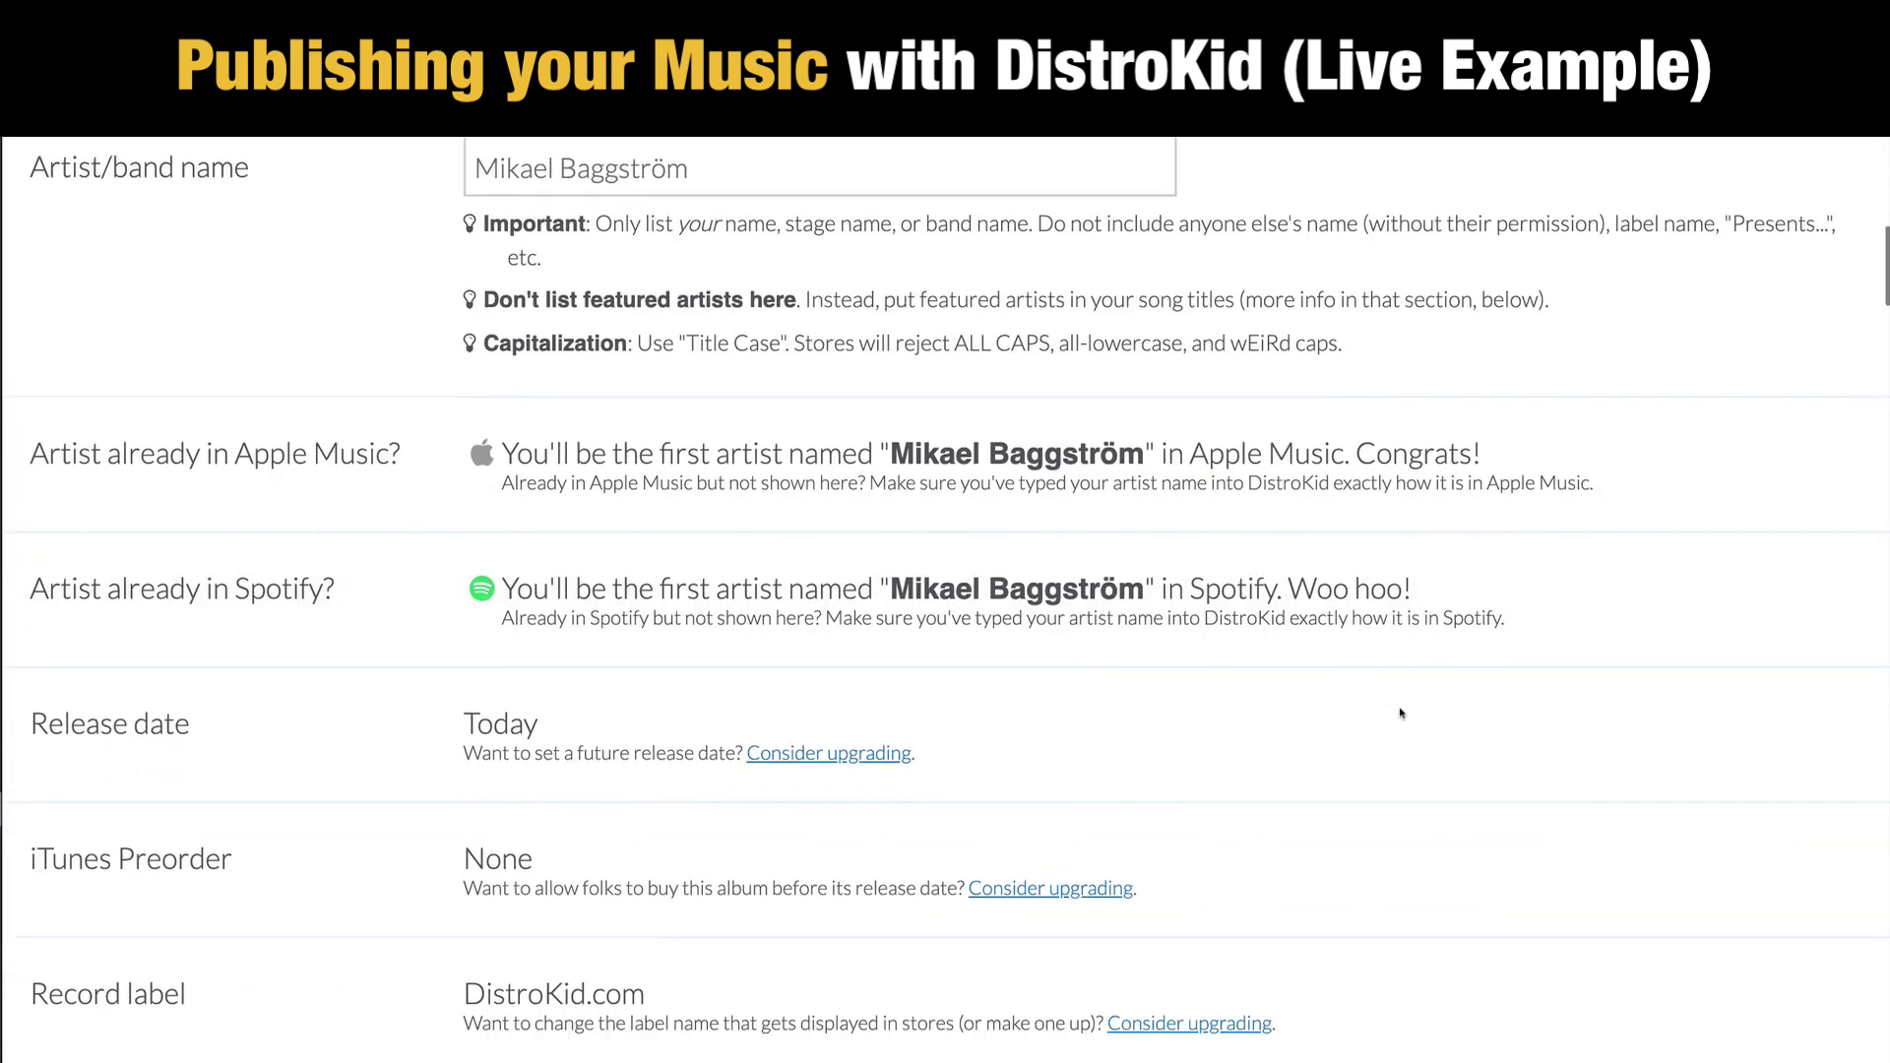
scroll(1453, 748, "down", 5)
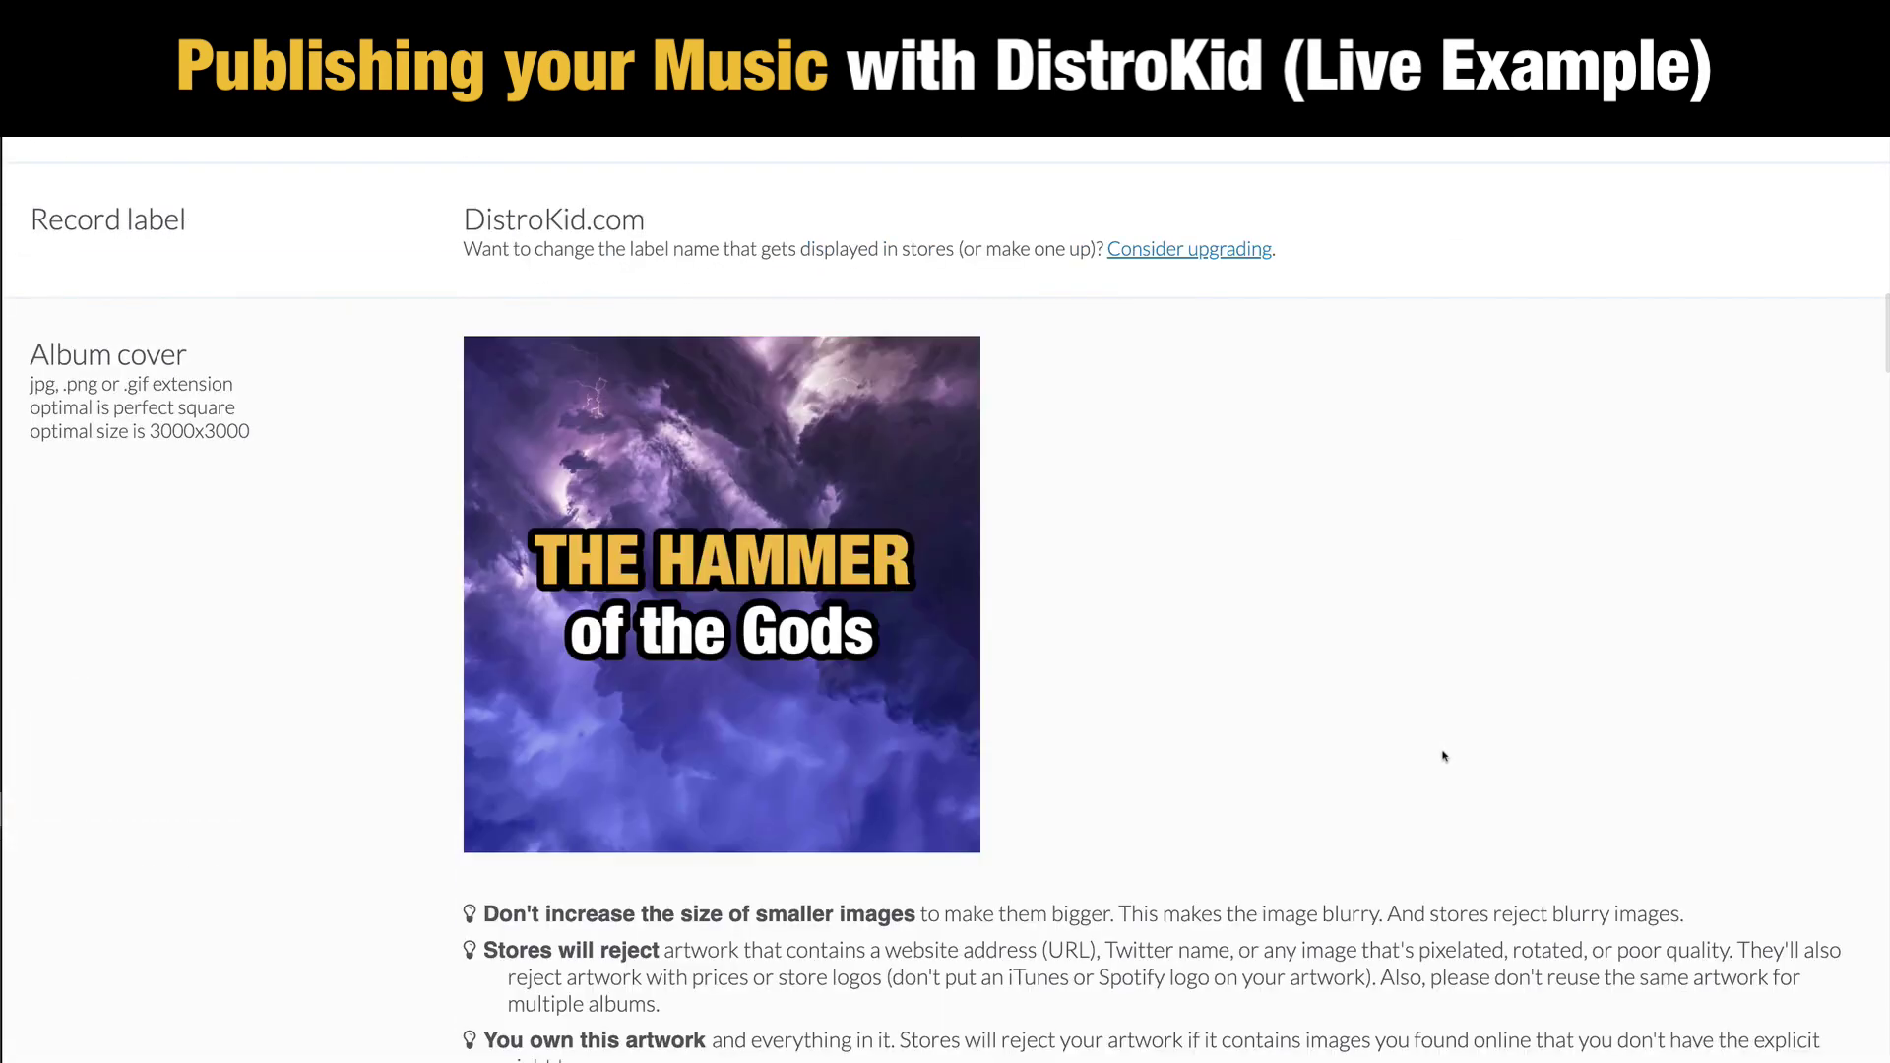
scroll(1442, 754, "down", 10)
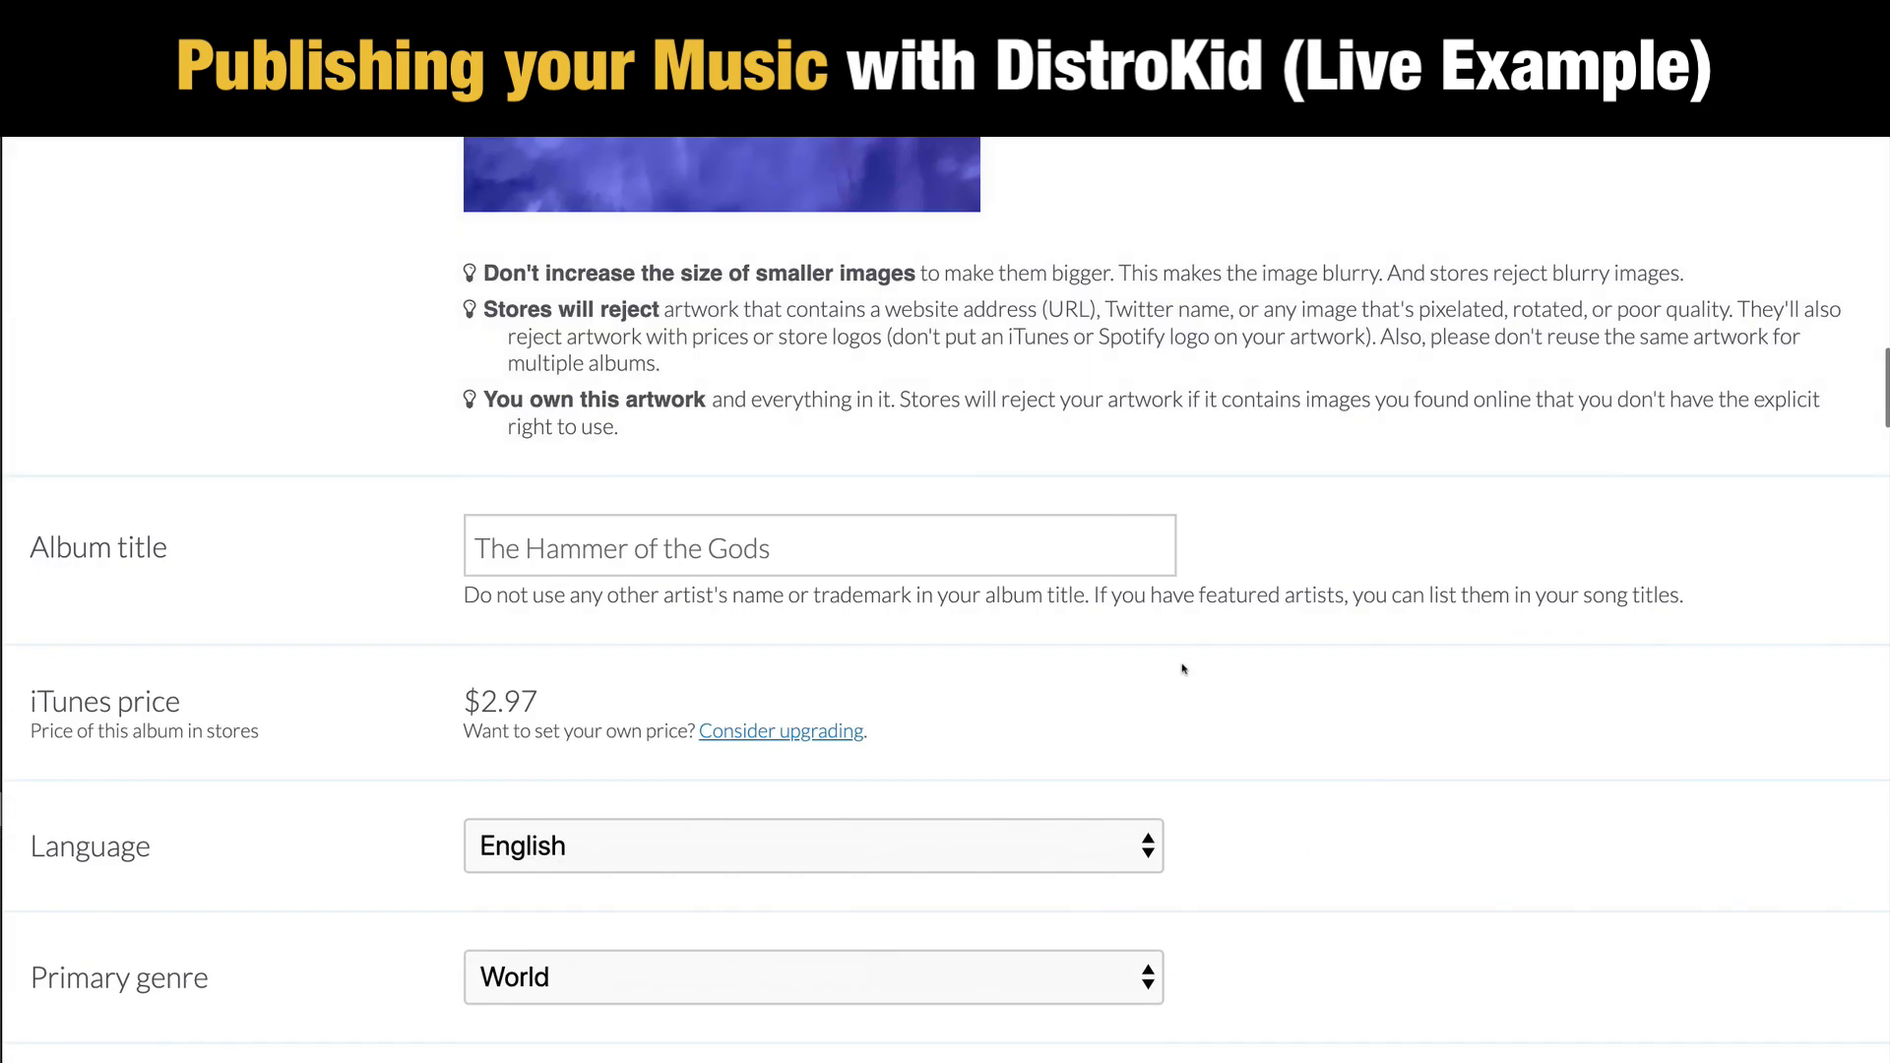
scroll(991, 699, "down", 18)
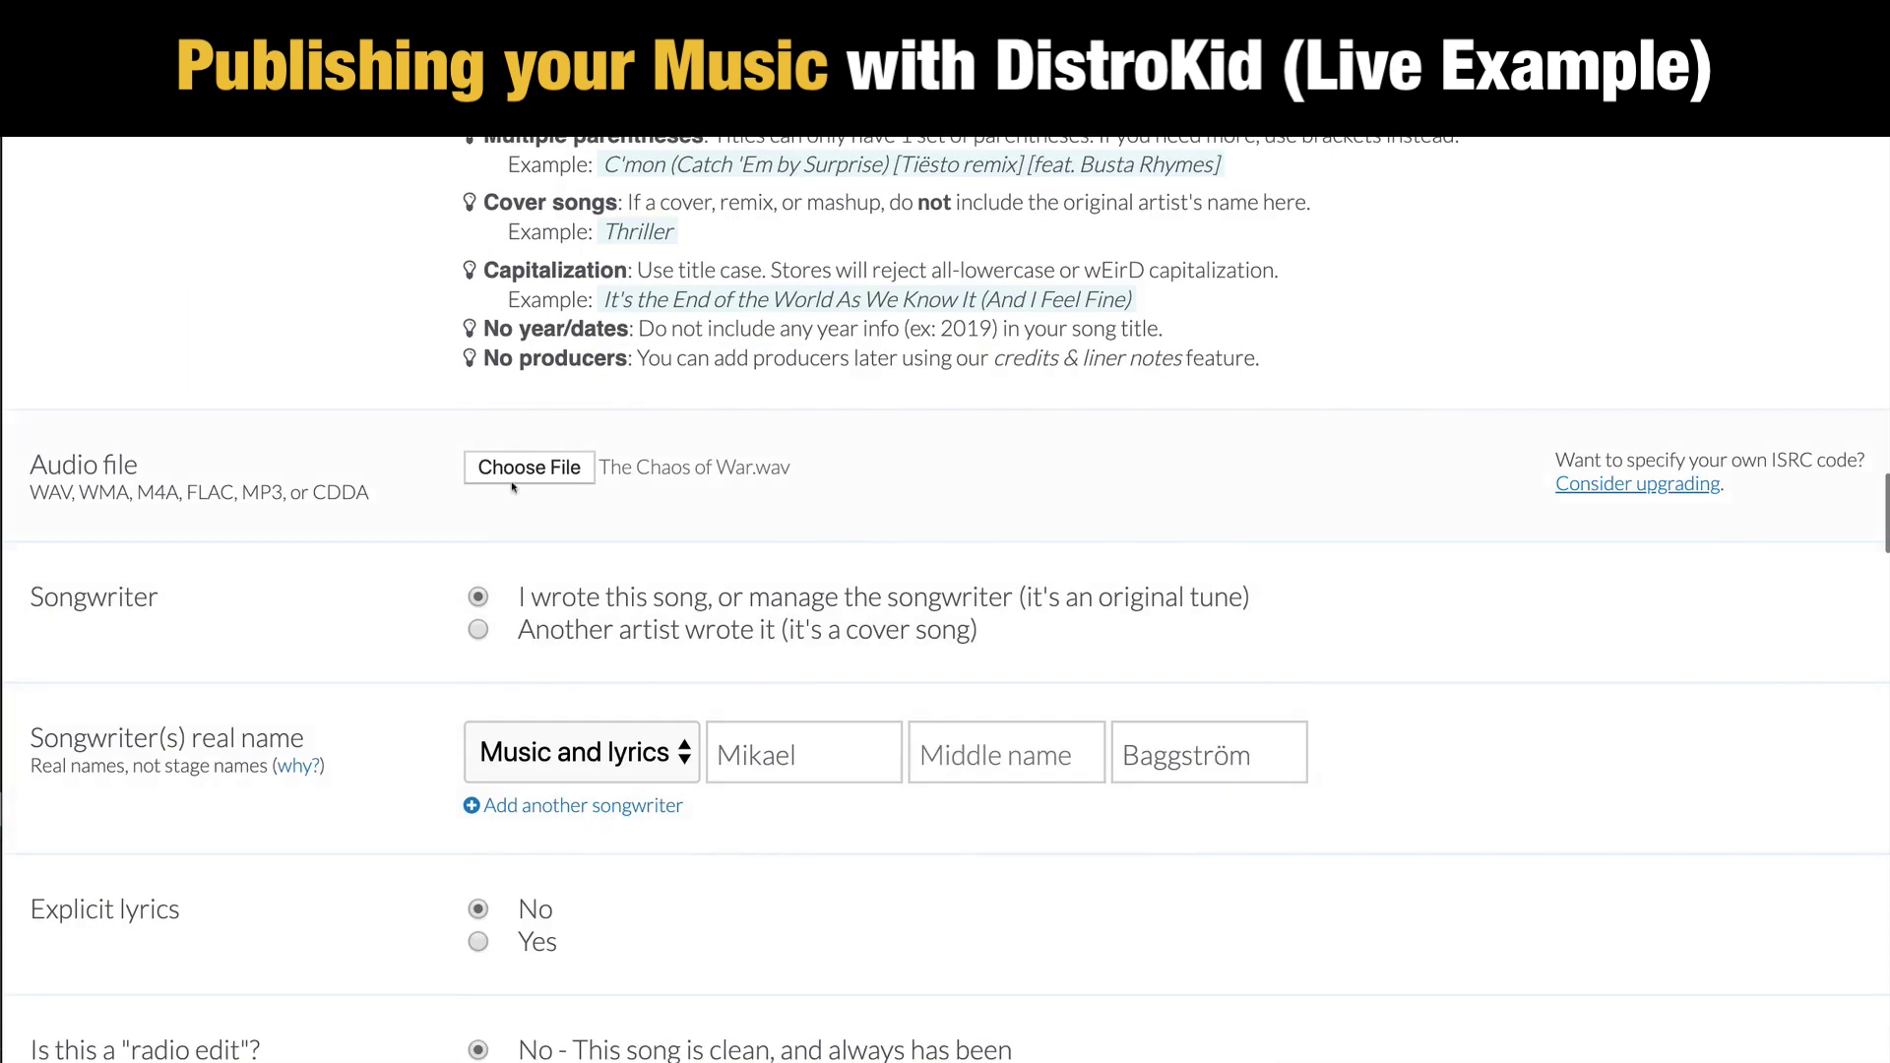
scroll(1148, 737, "down", 6)
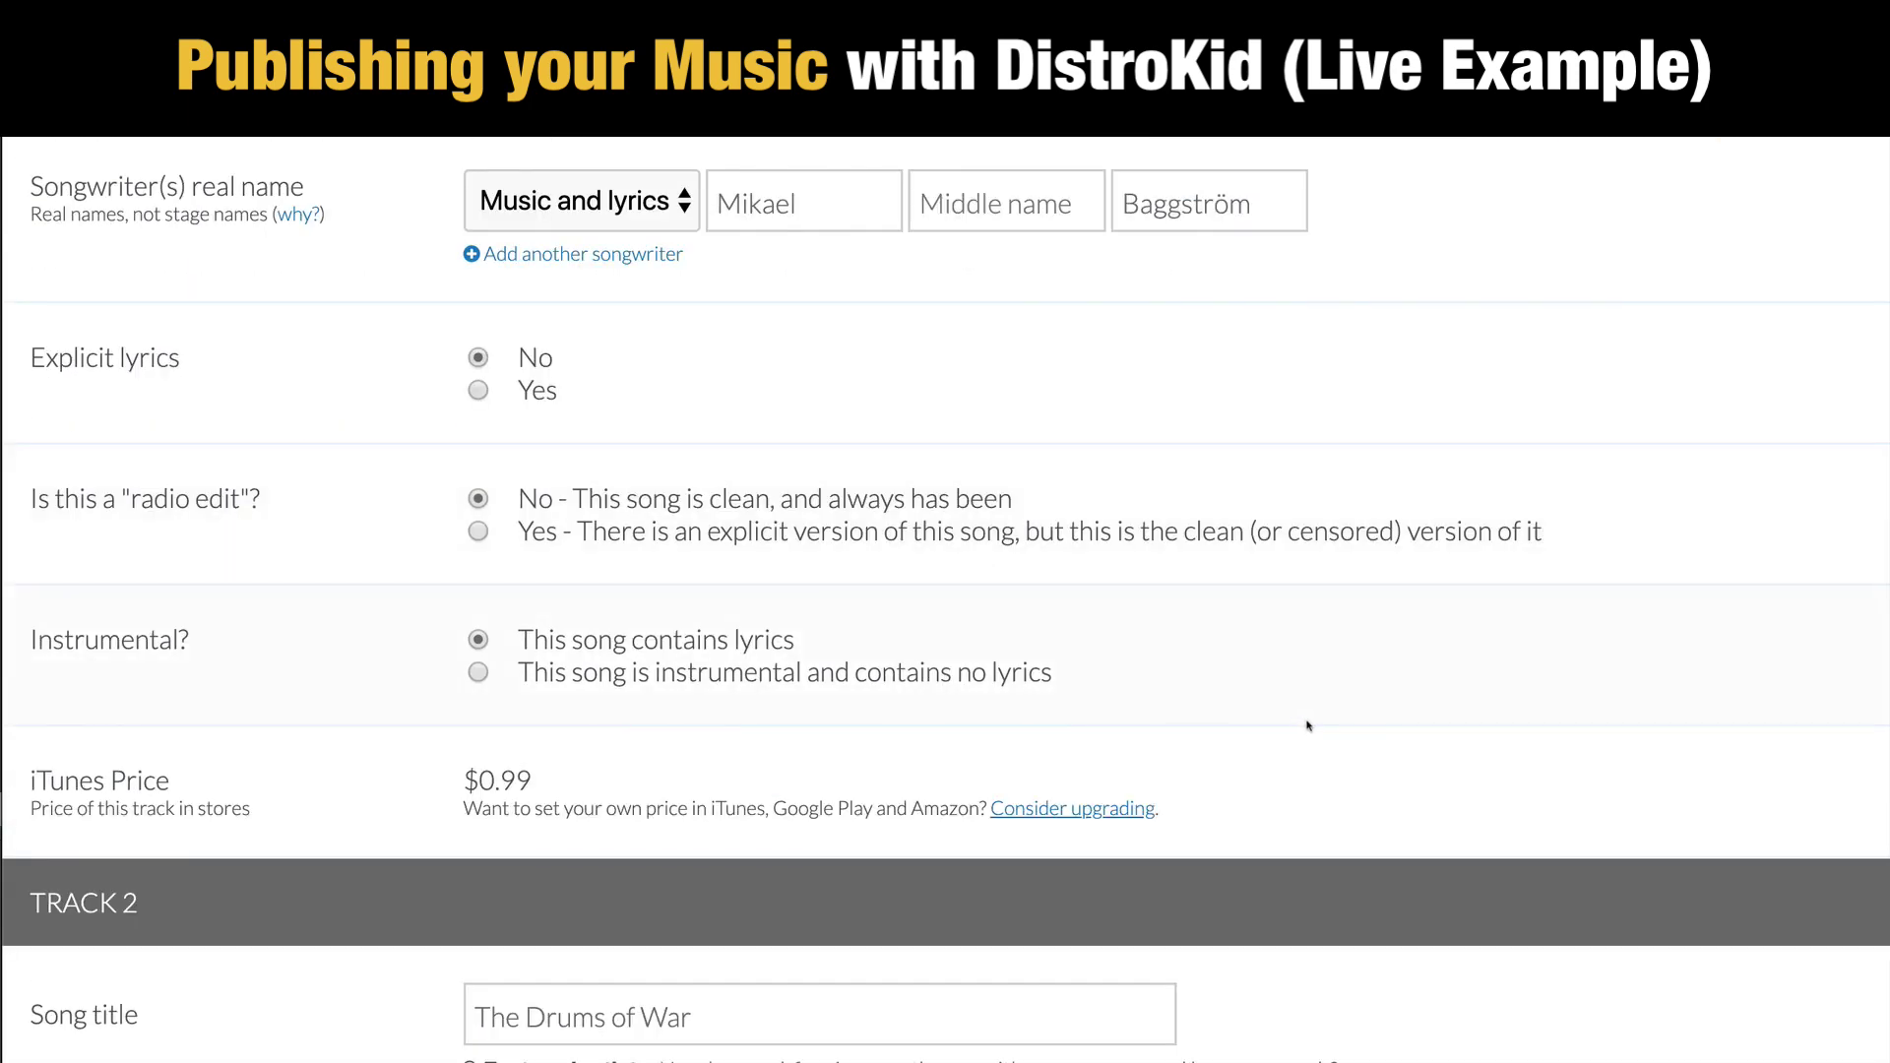
scroll(1312, 724, "down", 5)
scroll(1312, 723, "down", 9)
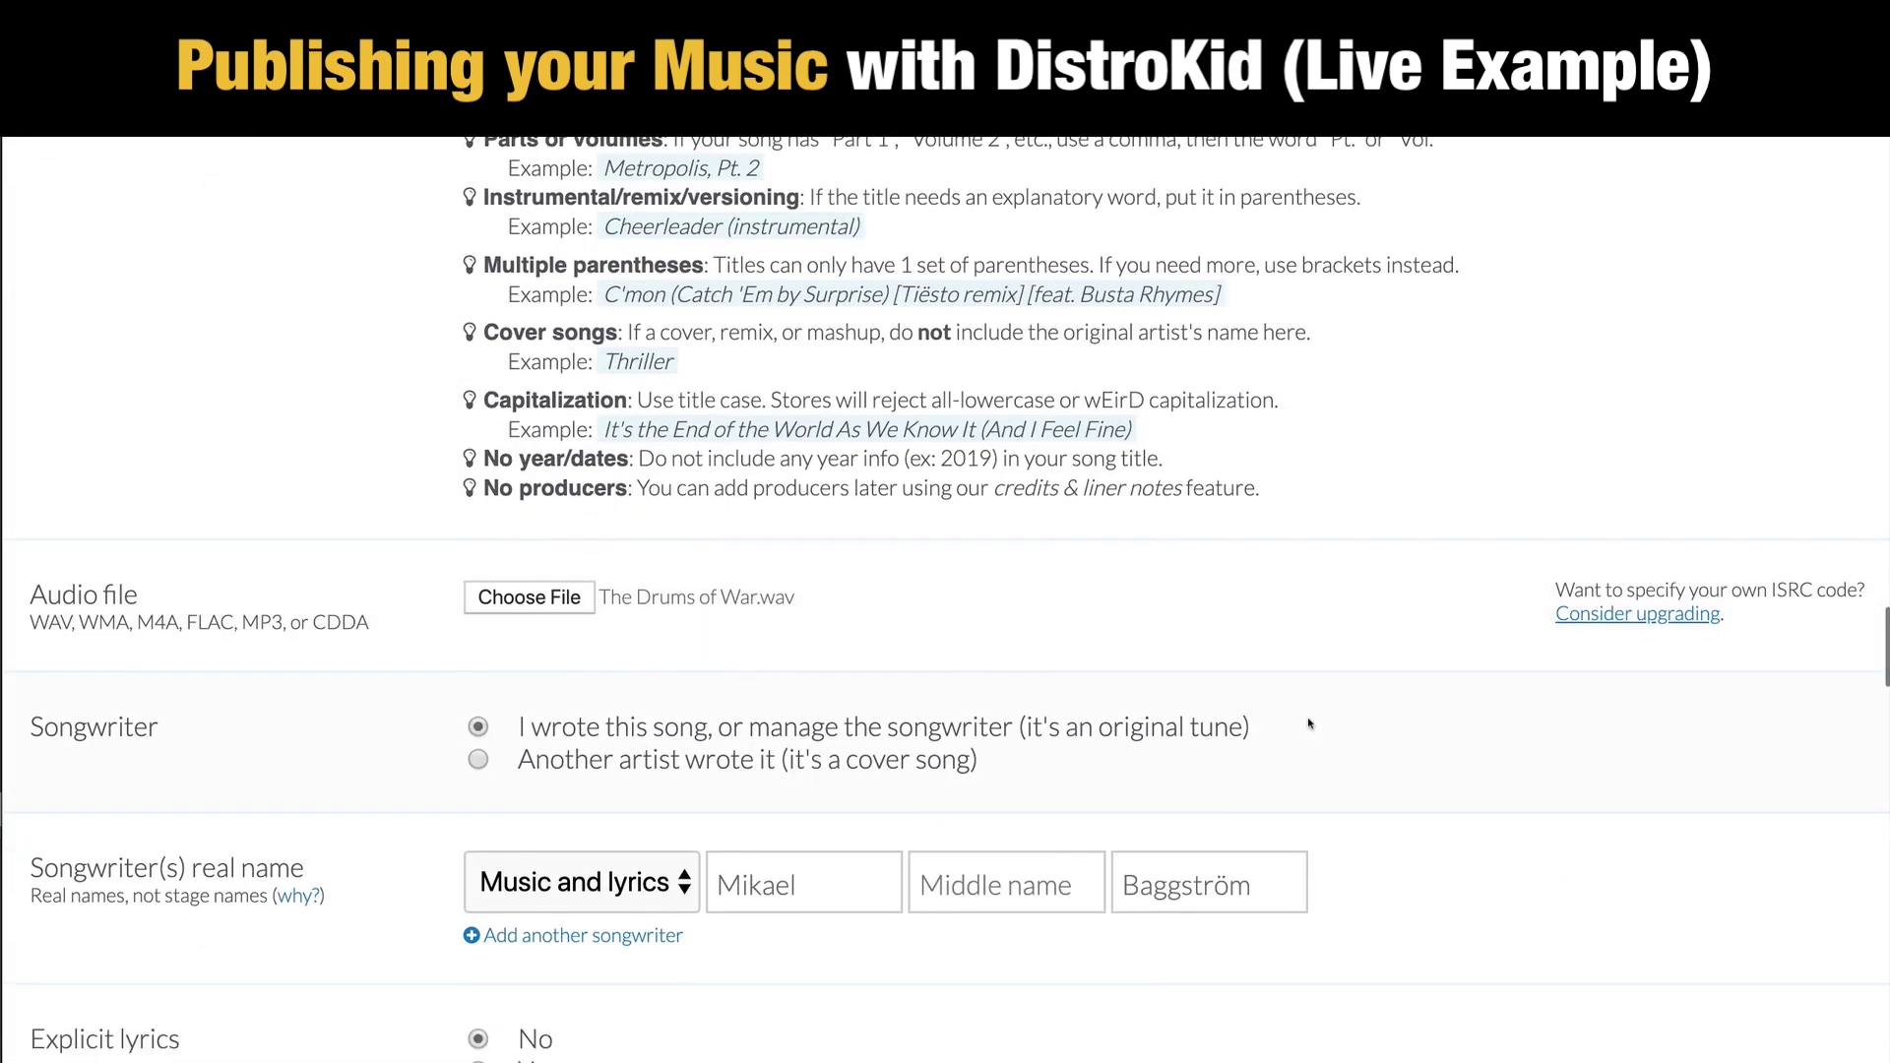
scroll(1313, 721, "down", 5)
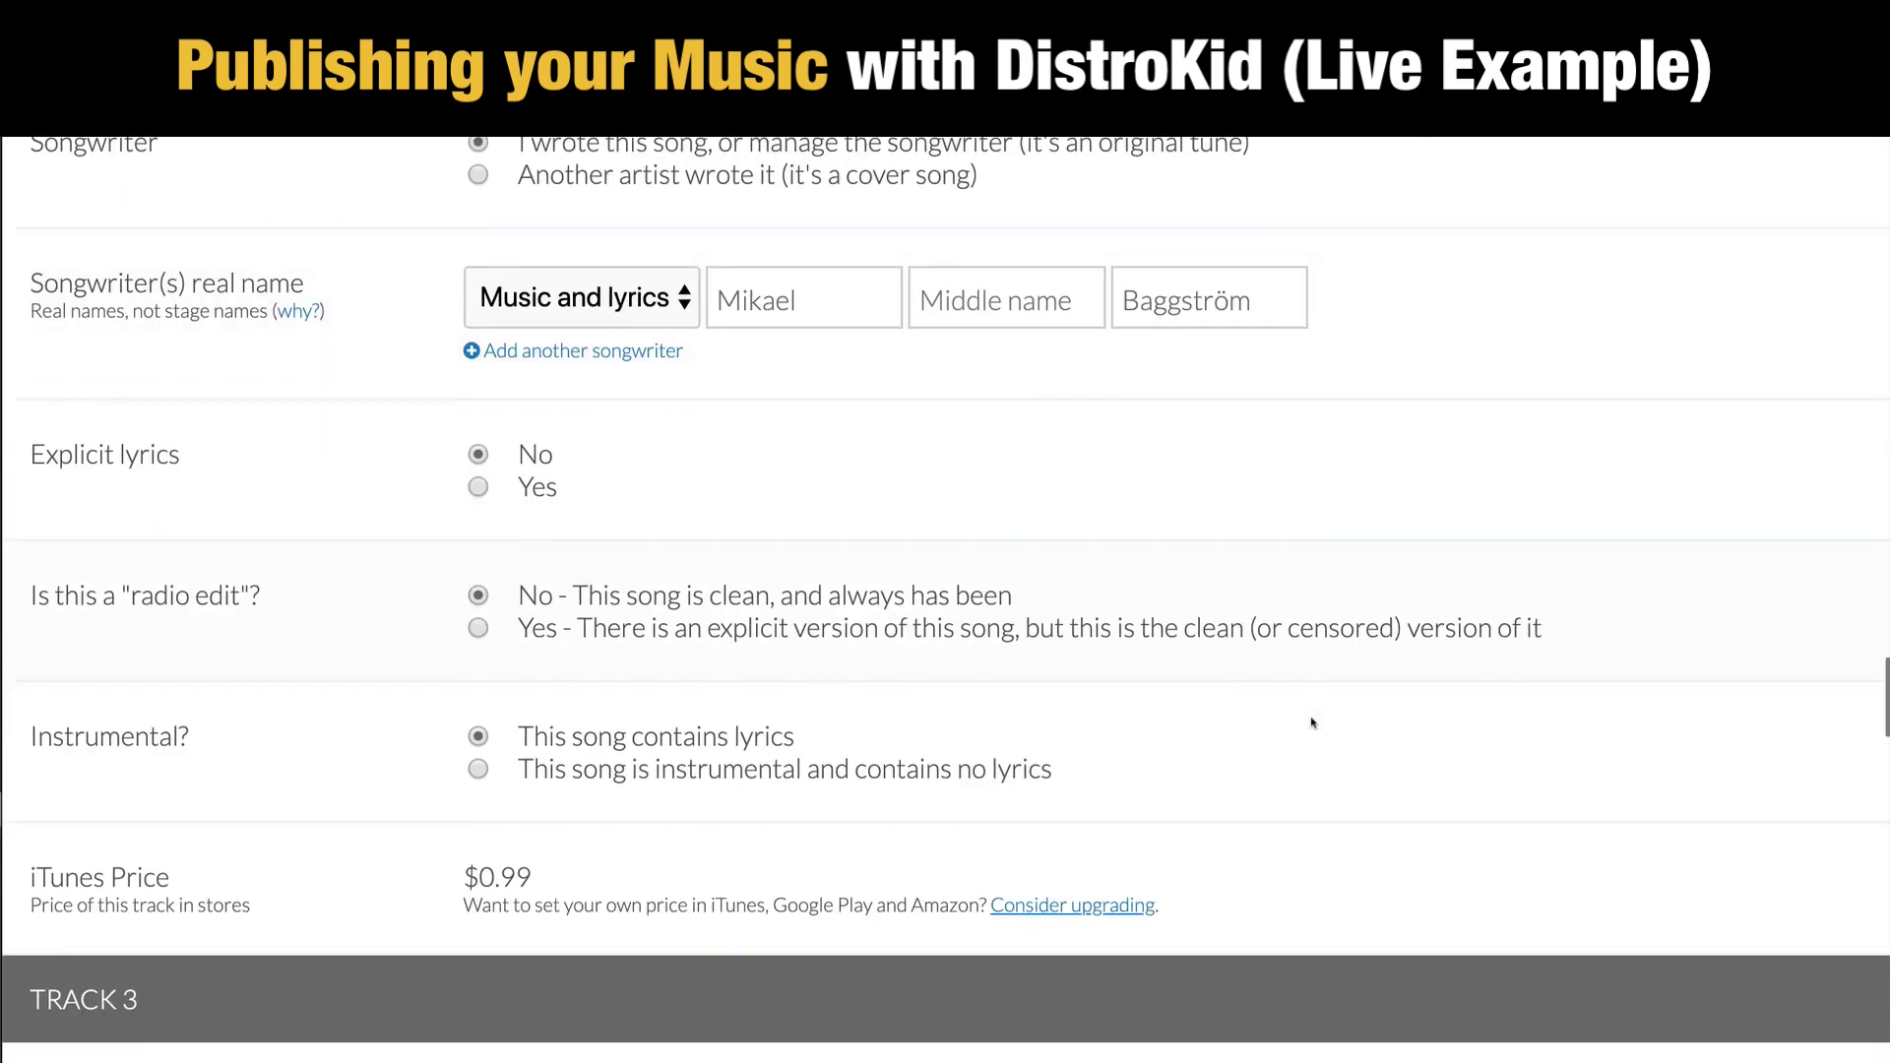
scroll(1329, 718, "down", 20)
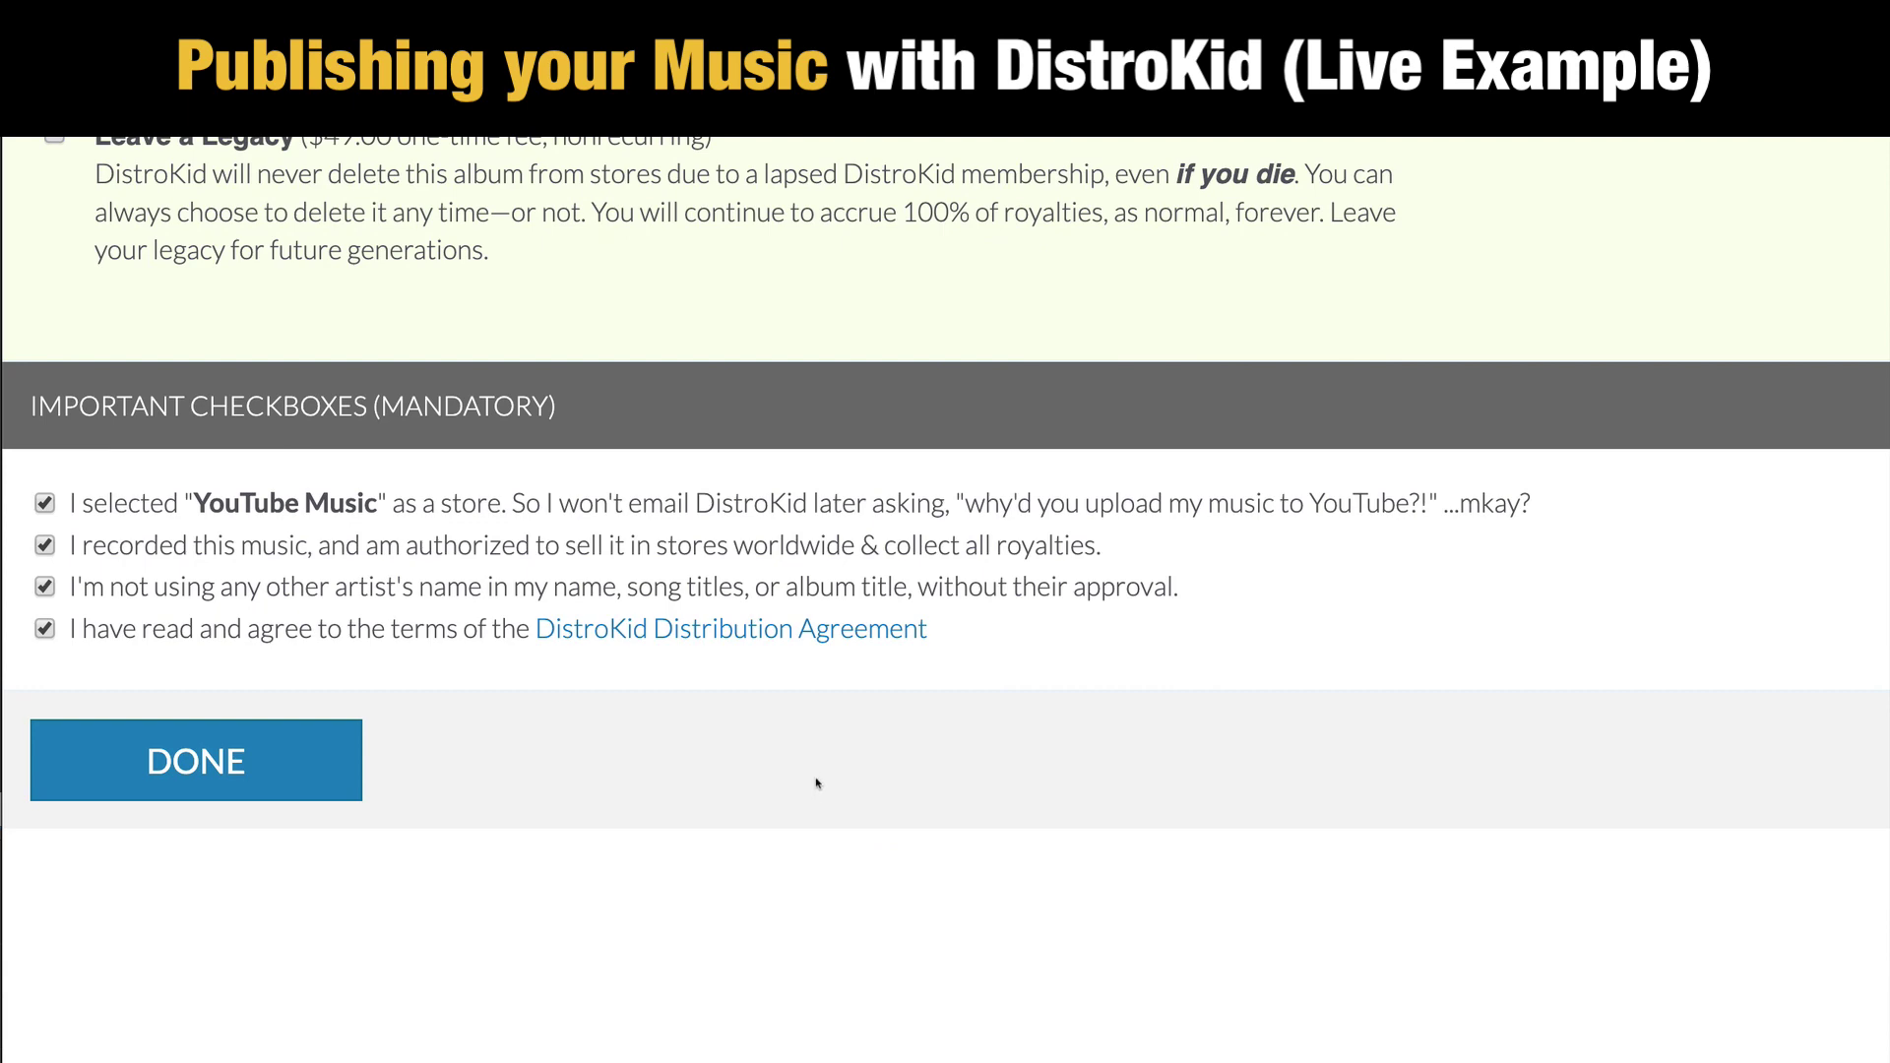
scroll(1007, 773, "up", 20)
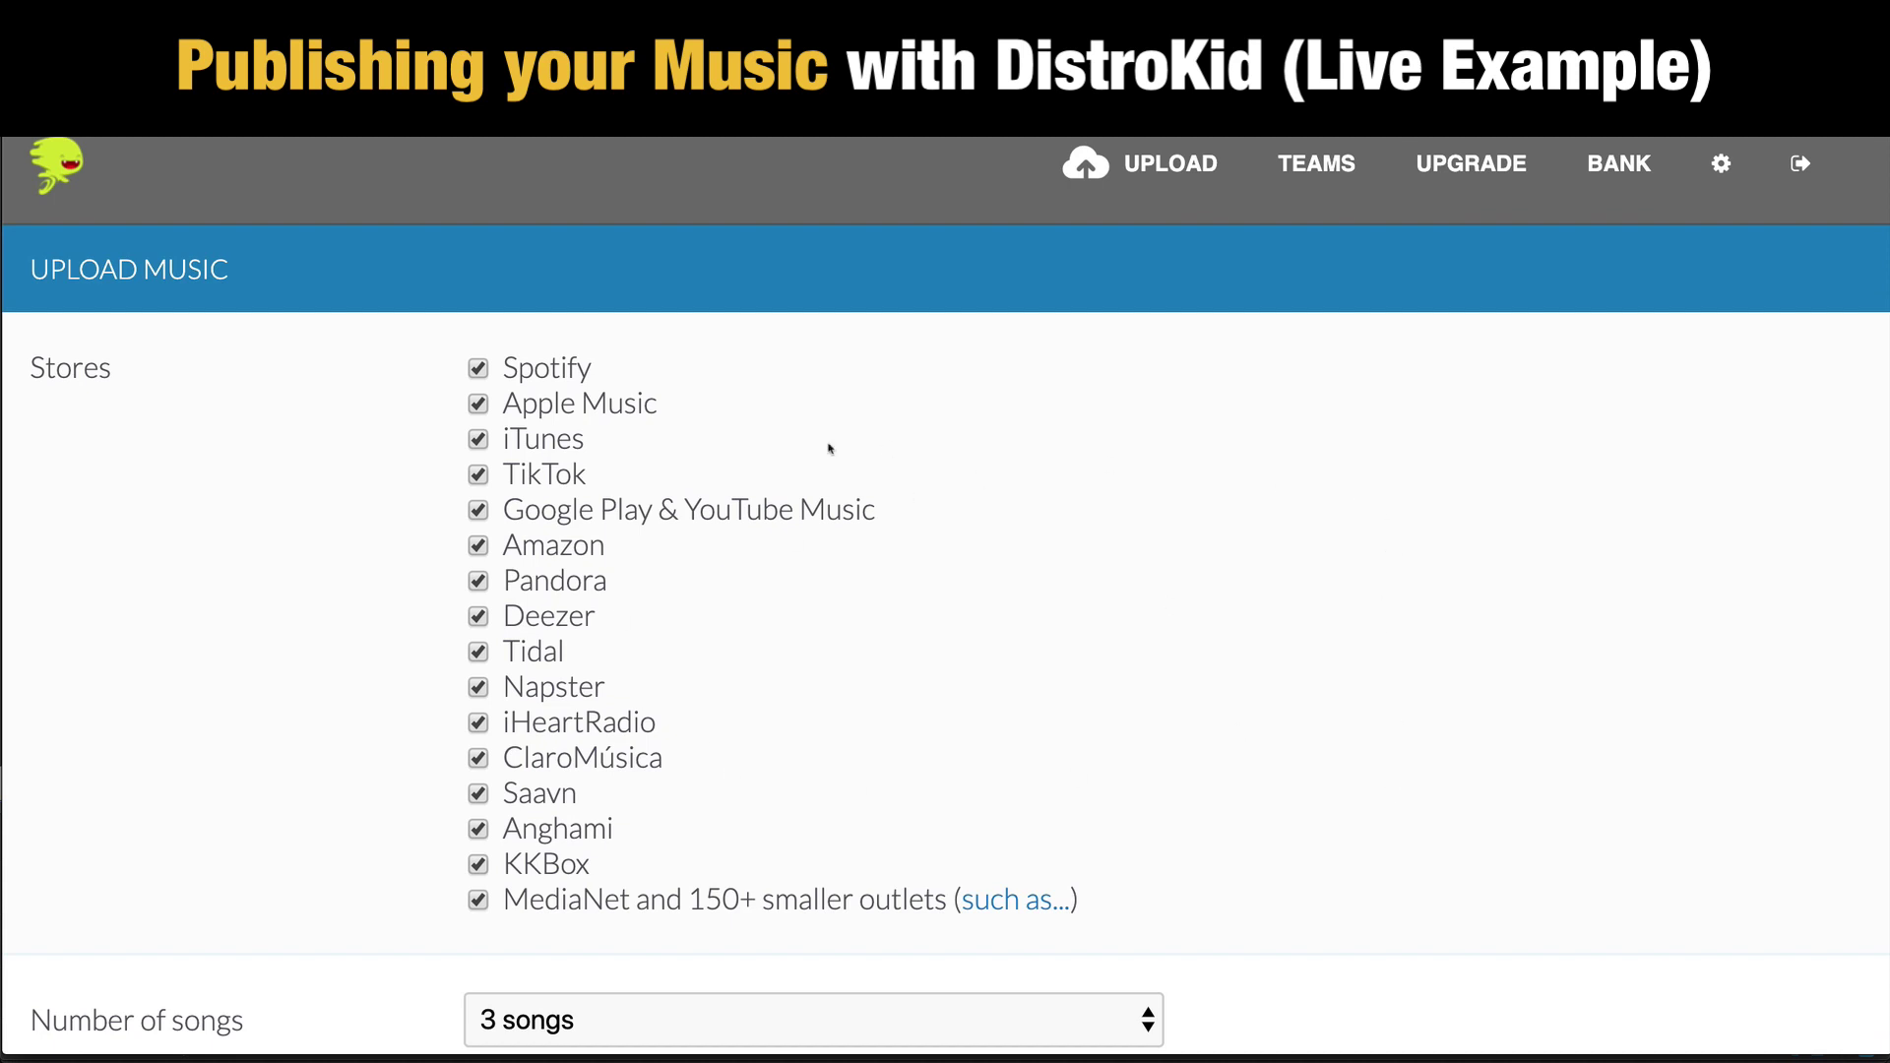
scroll(1279, 679, "down", 4)
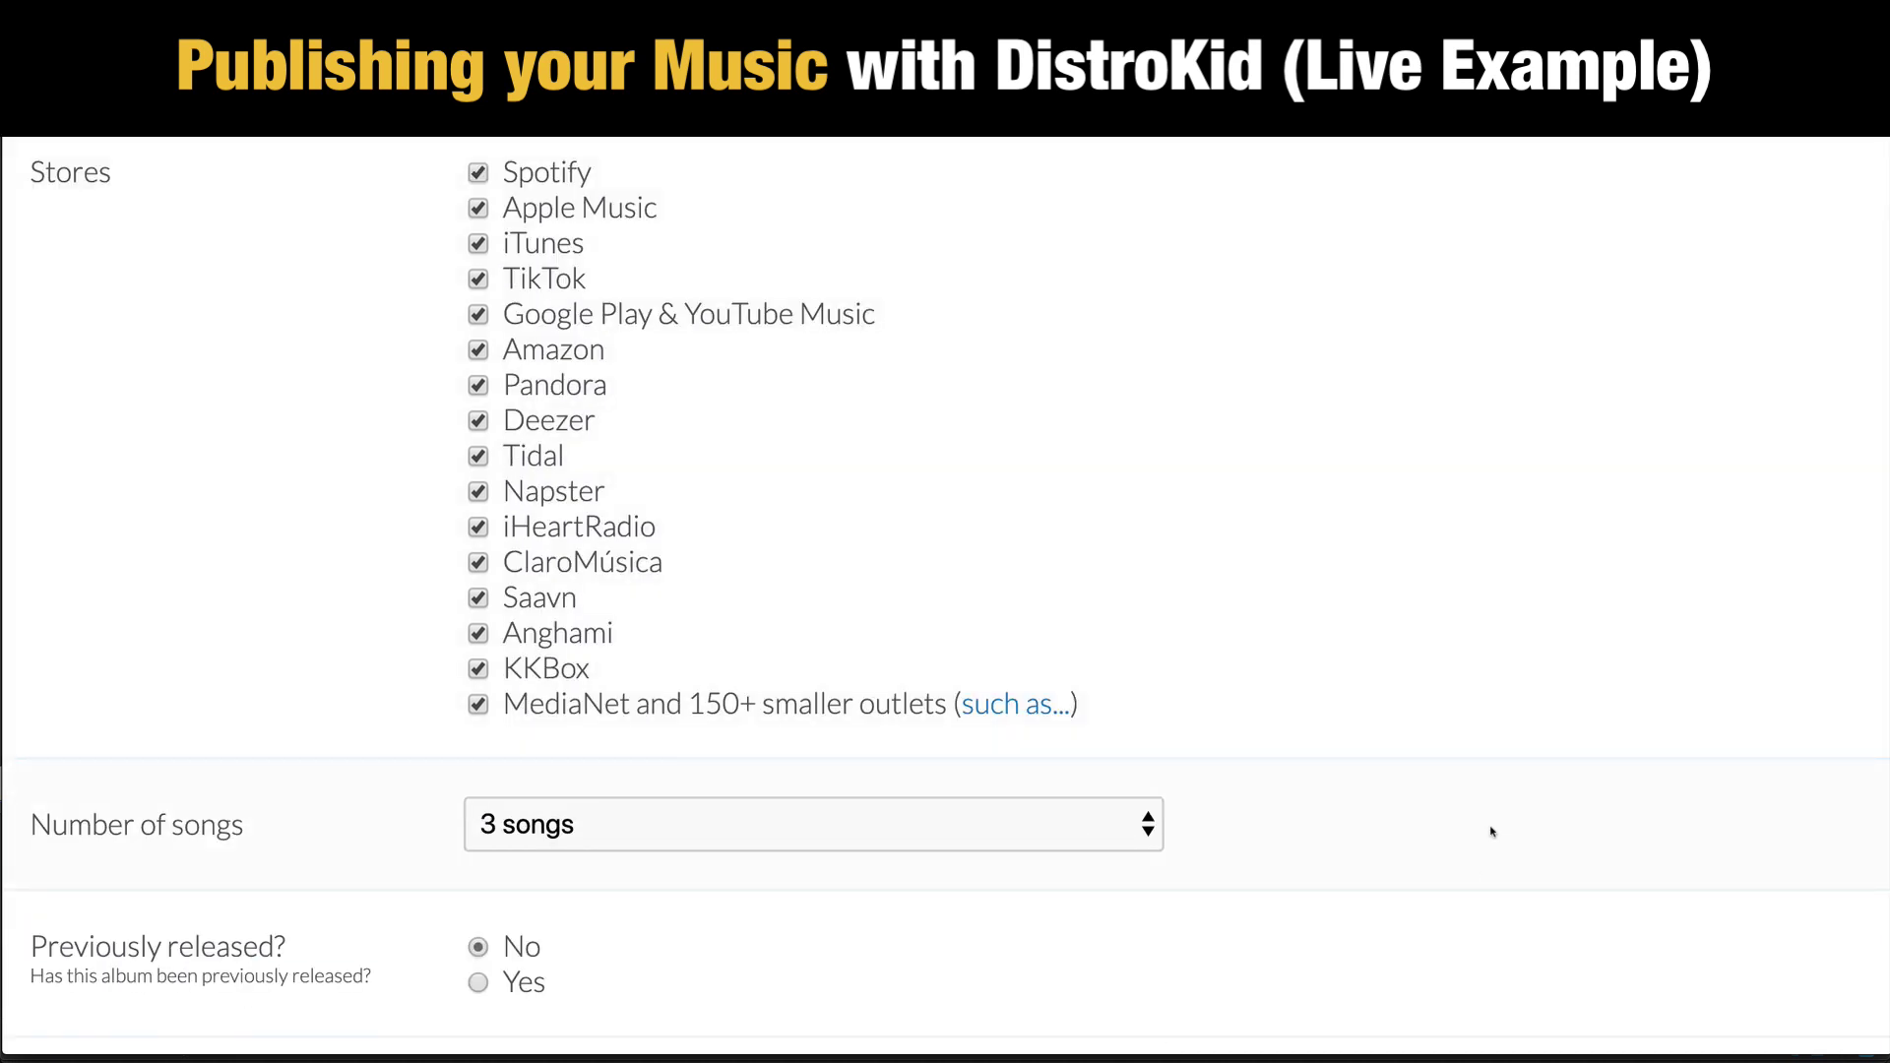
scroll(1481, 861, "down", 3)
scroll(1457, 837, "down", 1)
scroll(1418, 709, "down", 3)
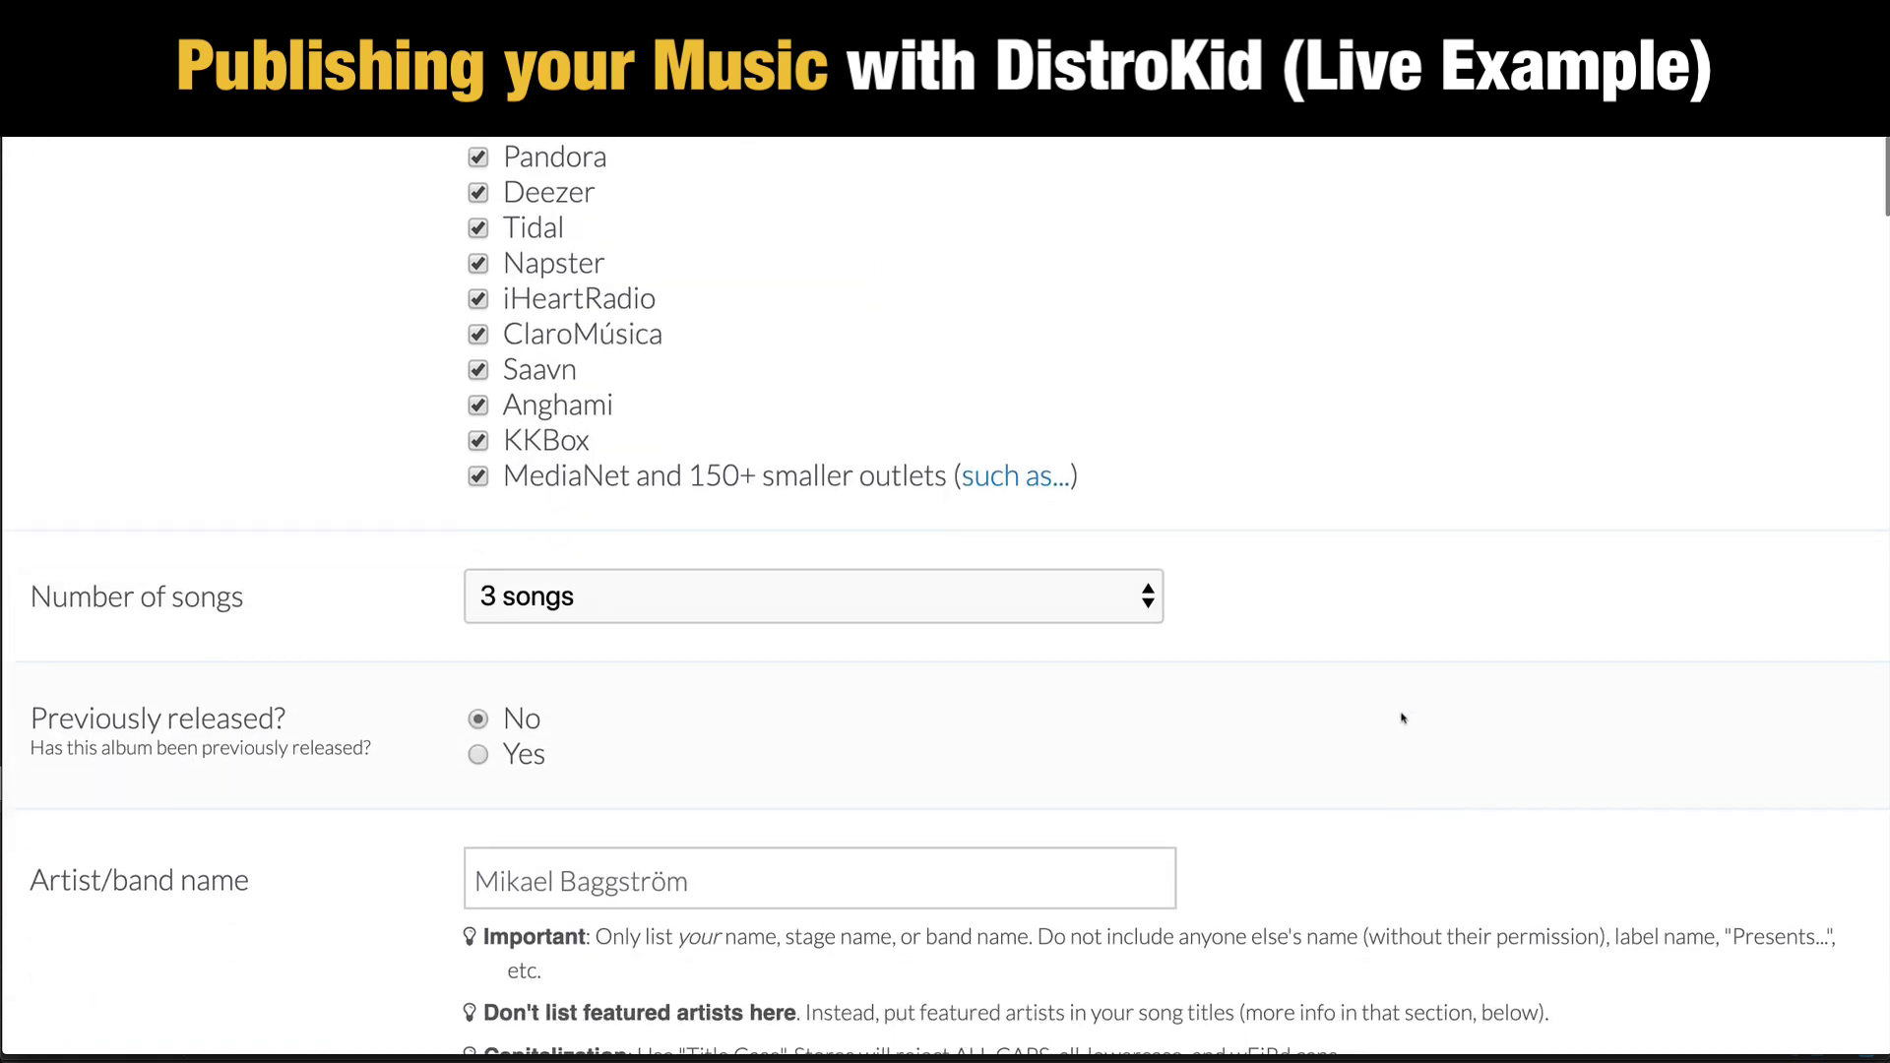
scroll(1403, 718, "down", 12)
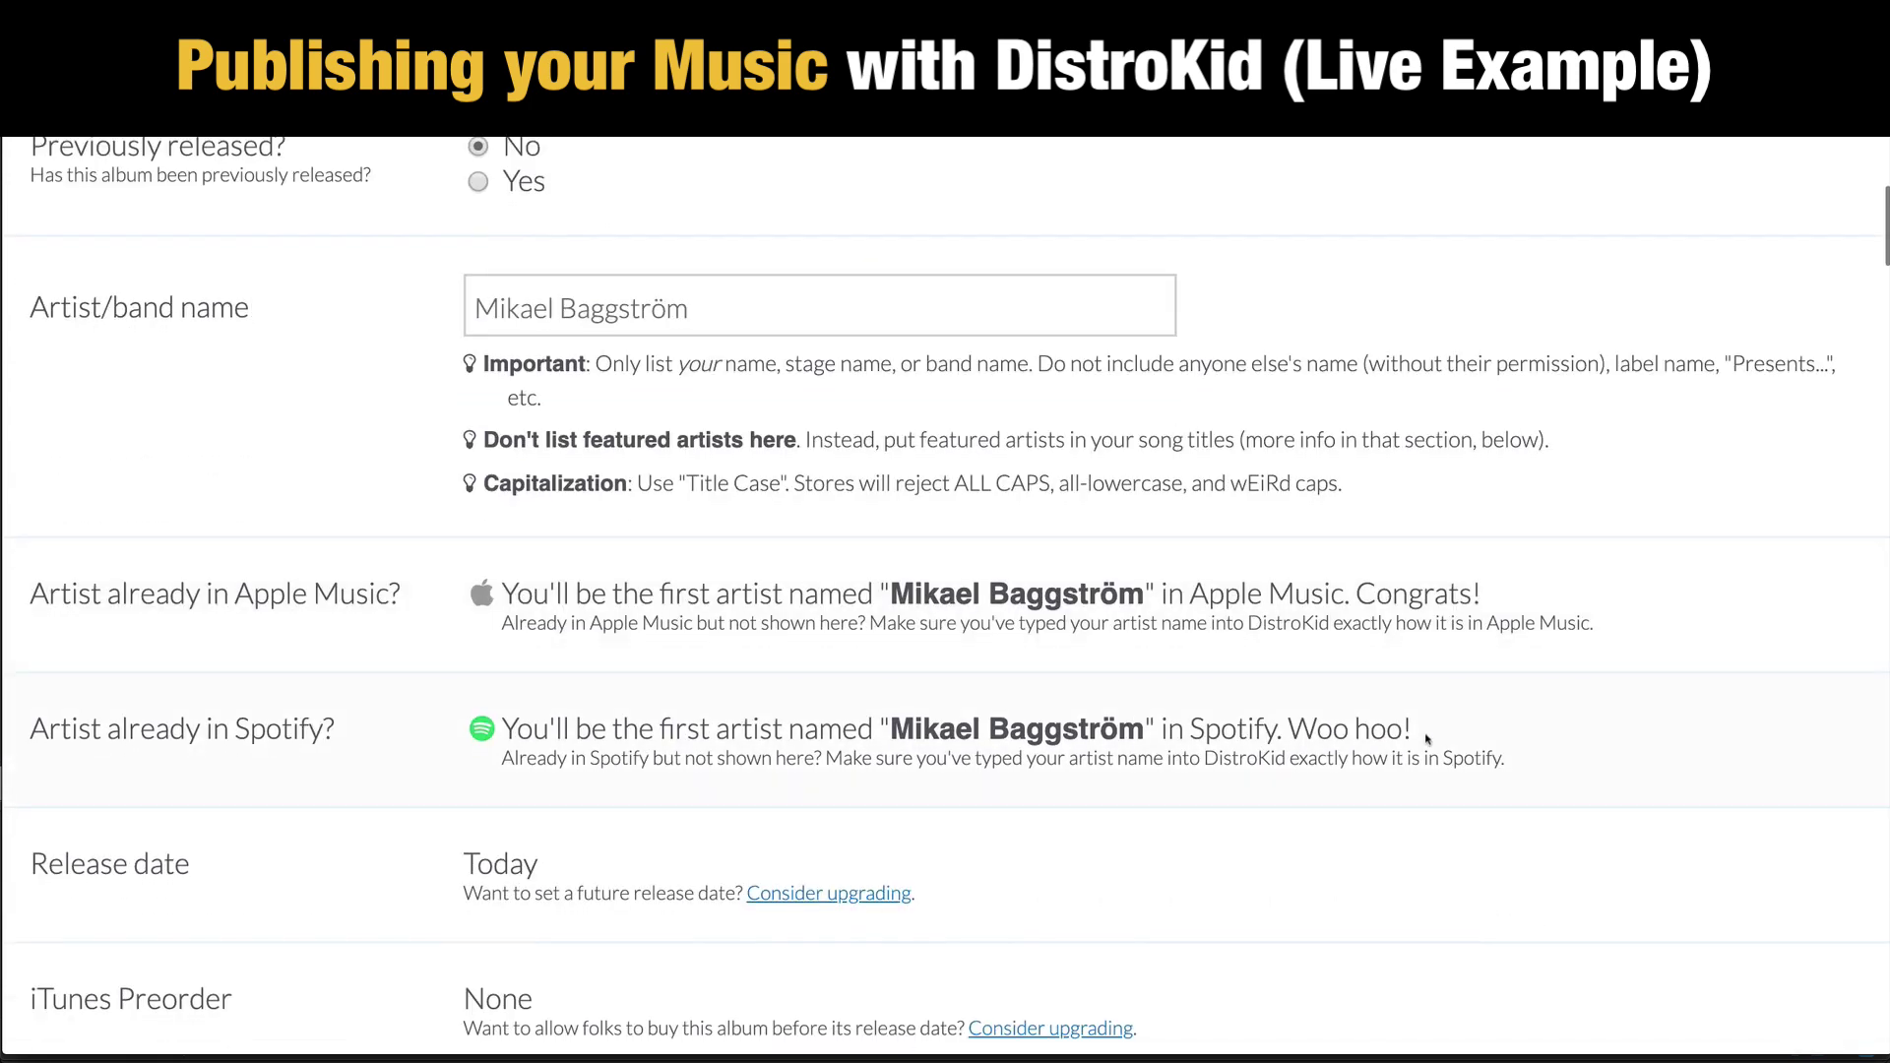
scroll(1427, 738, "down", 20)
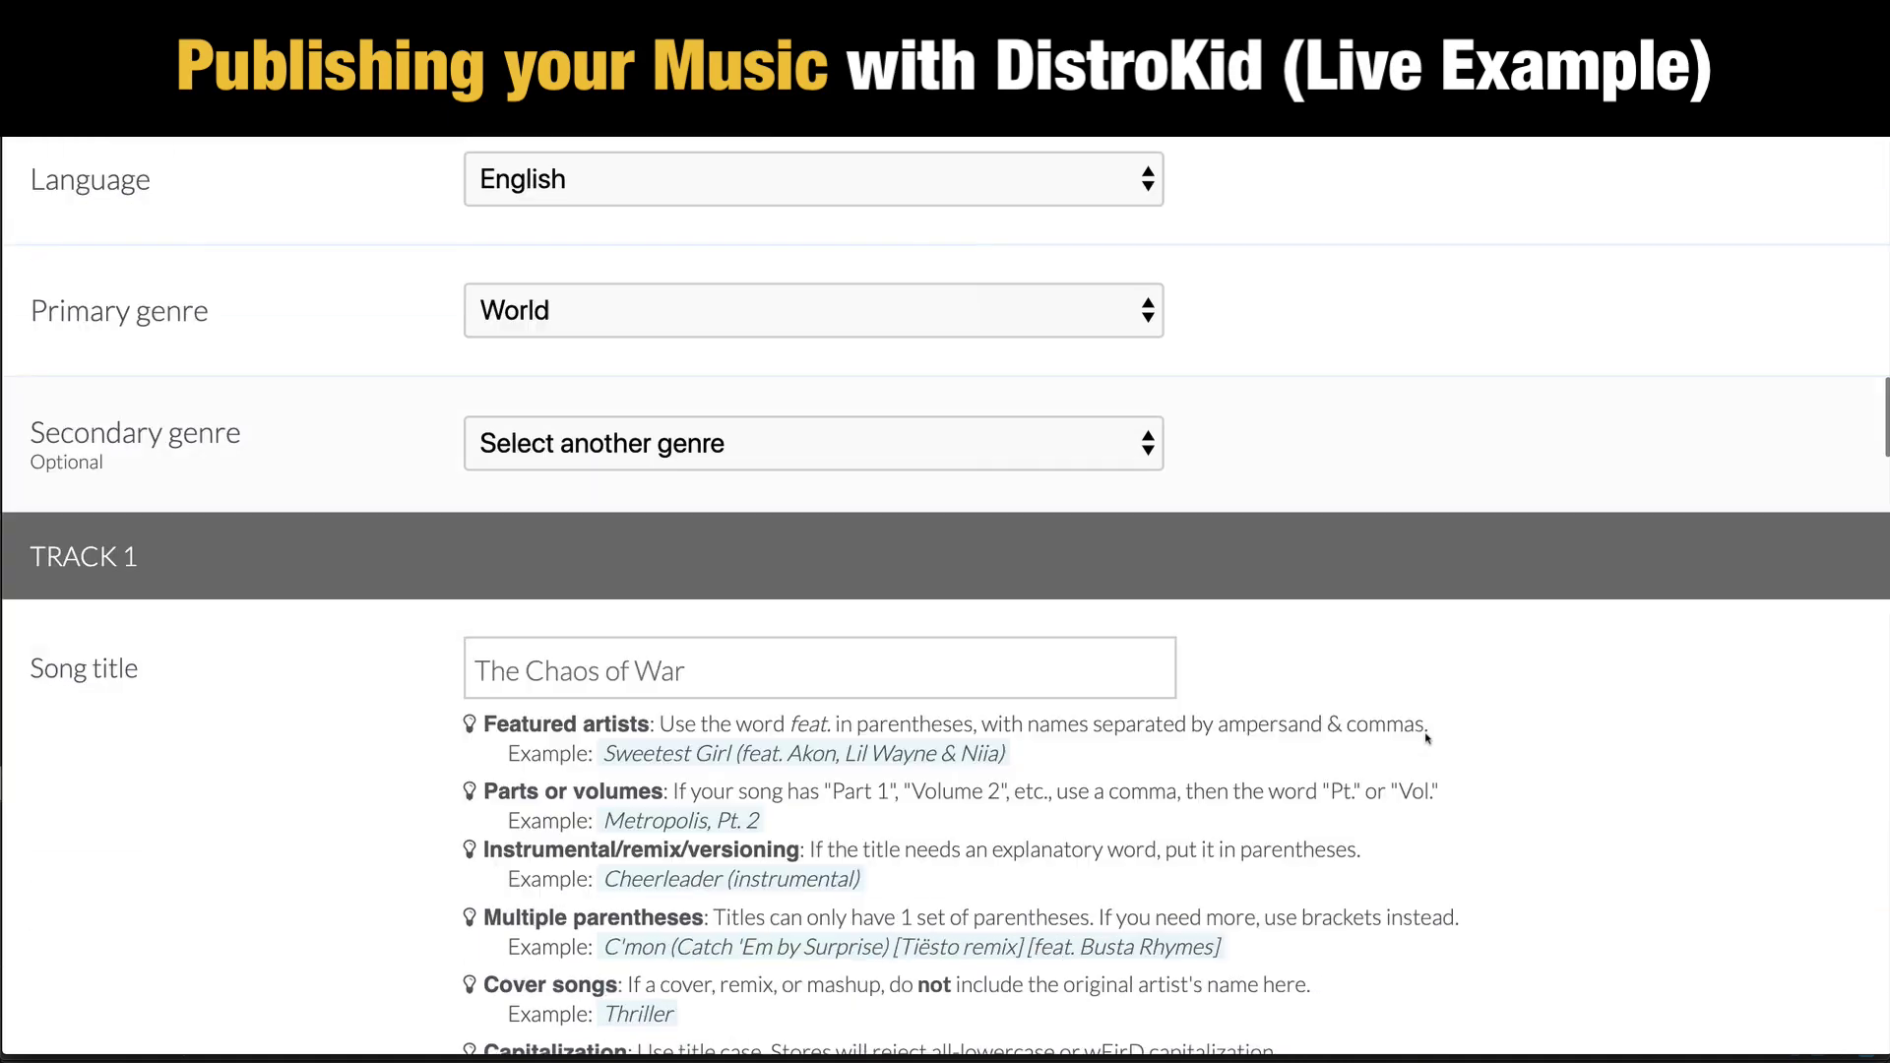
scroll(1426, 738, "down", 20)
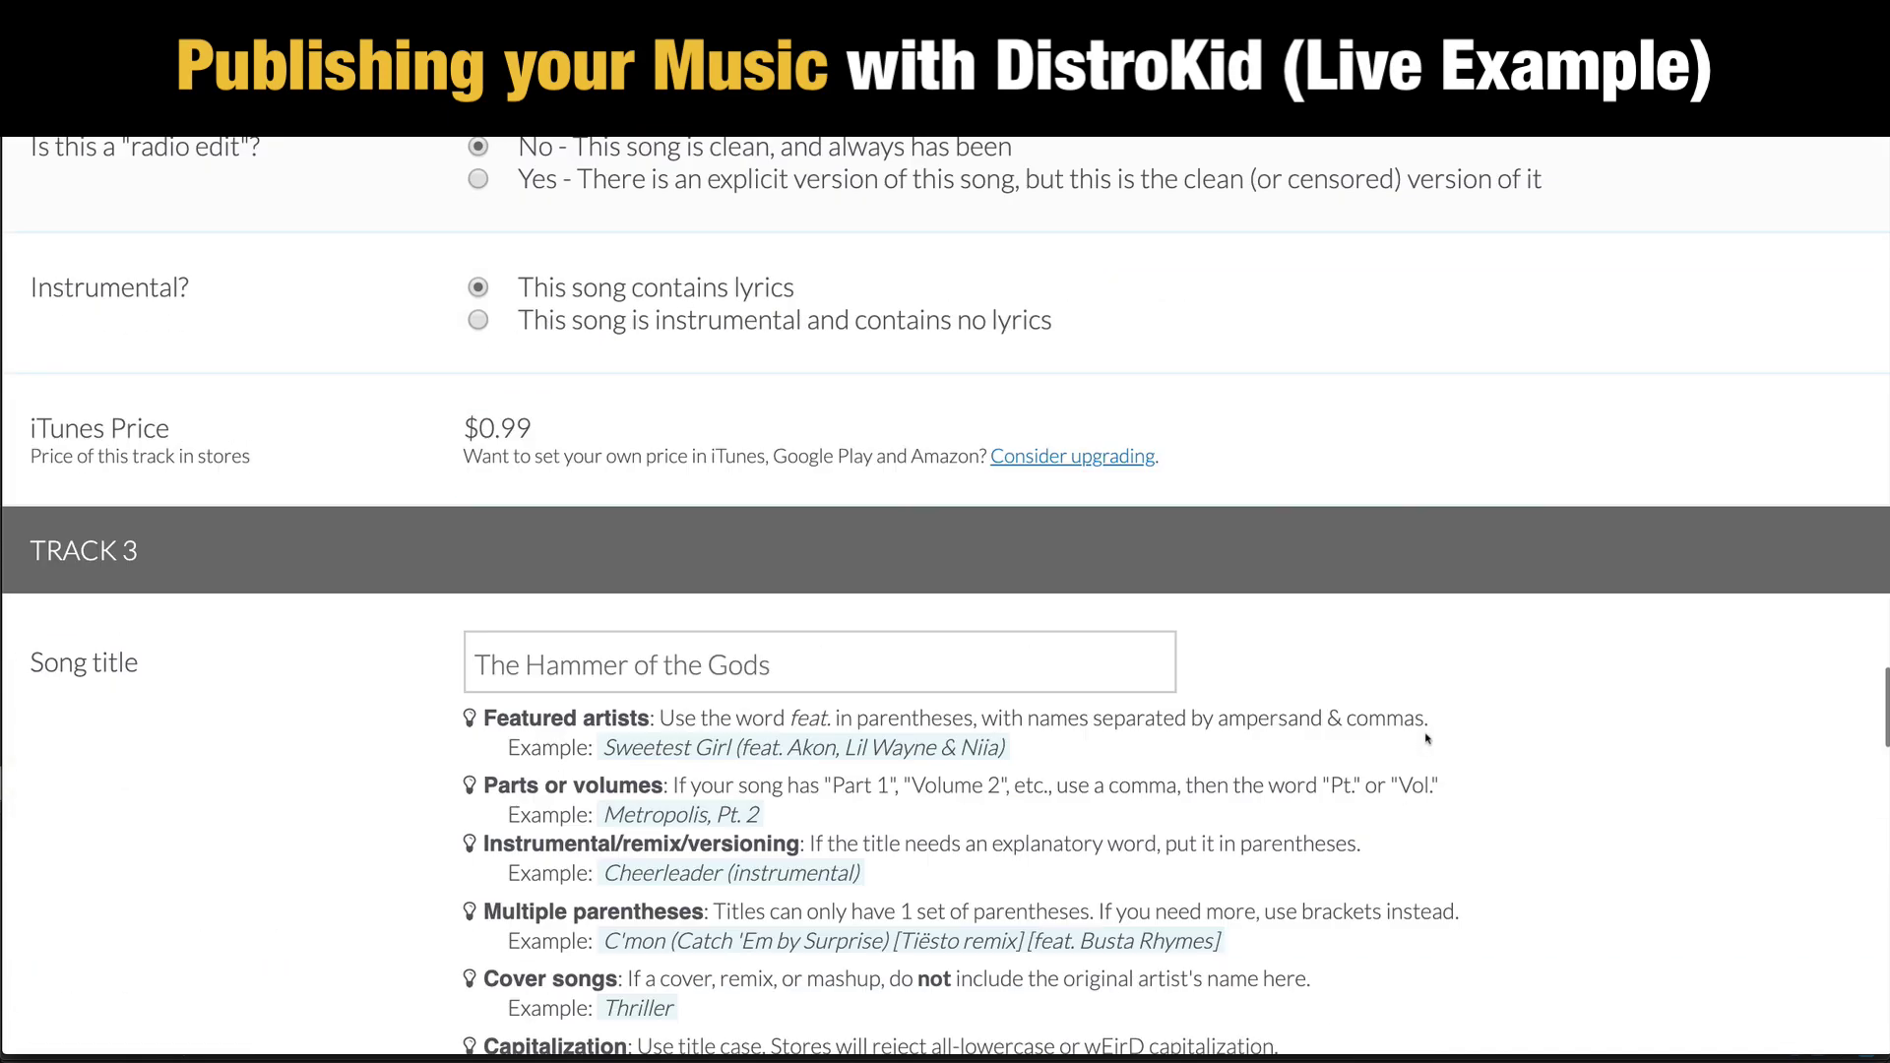
scroll(1426, 738, "down", 20)
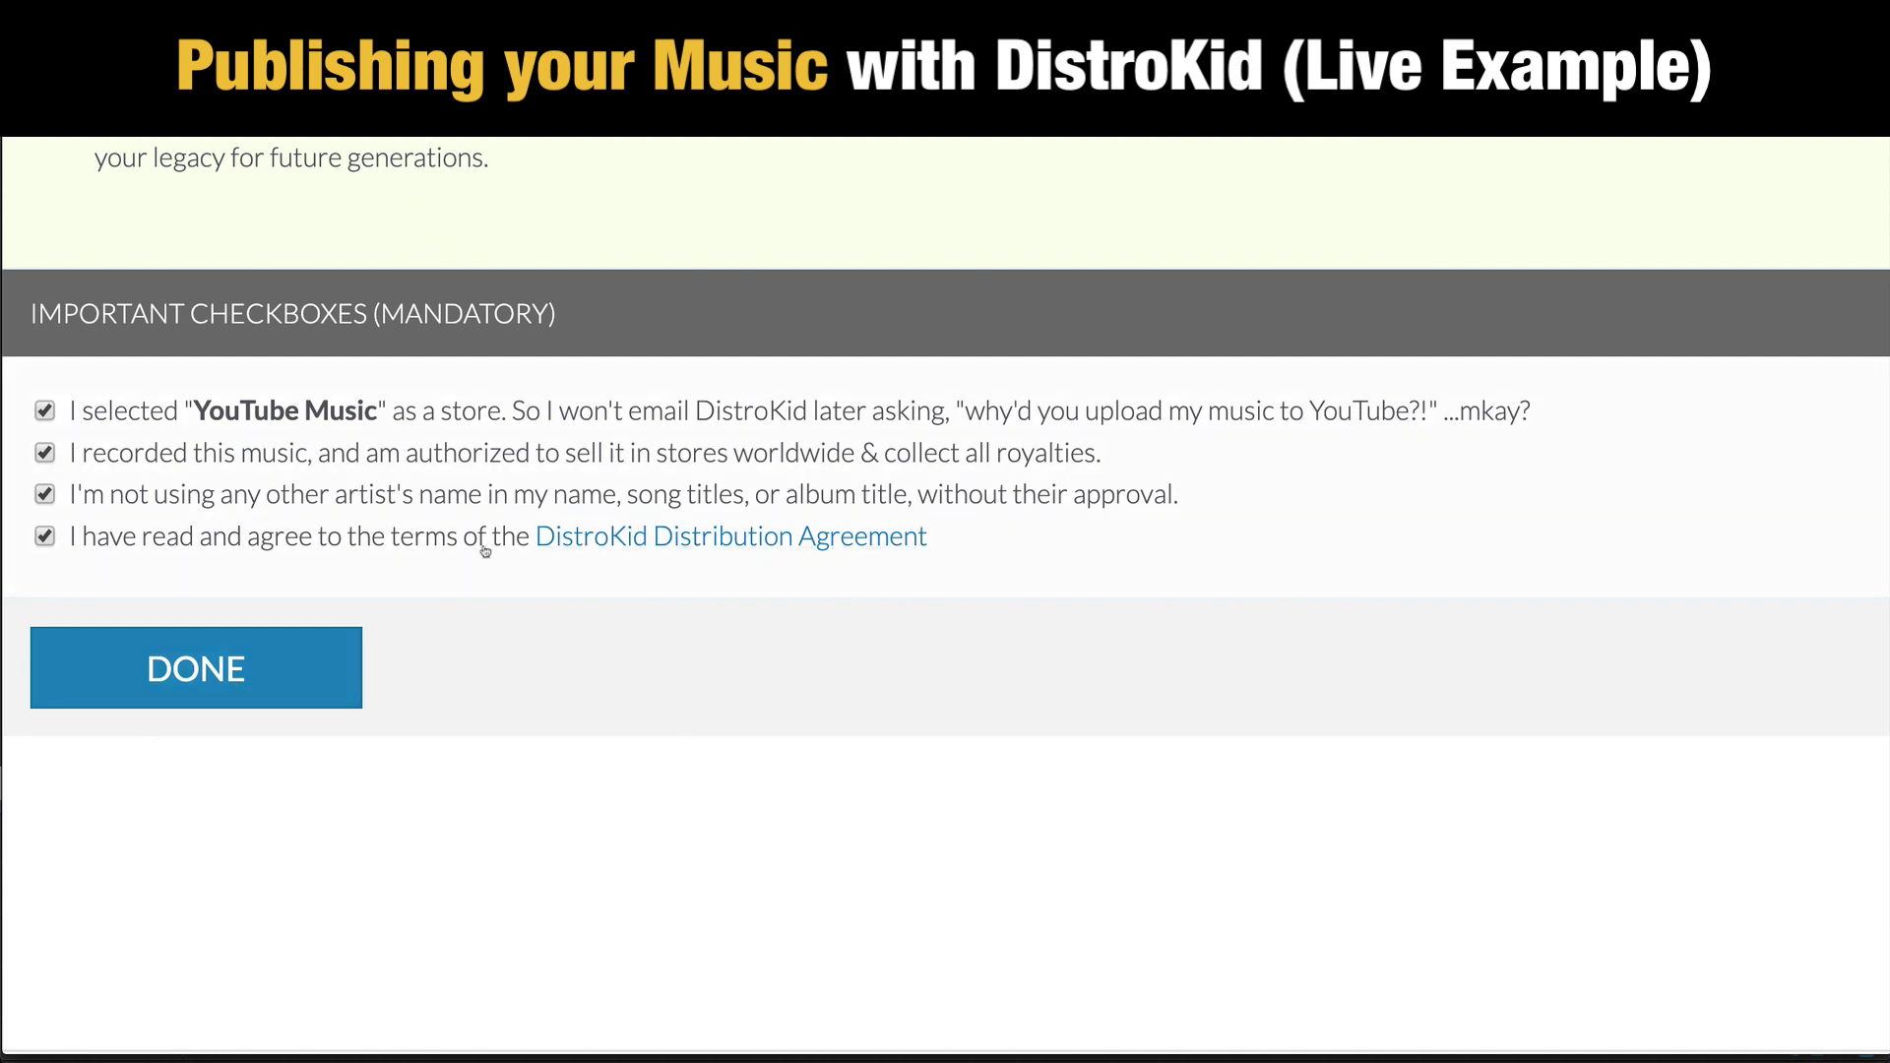
scroll(485, 552, "up", 2)
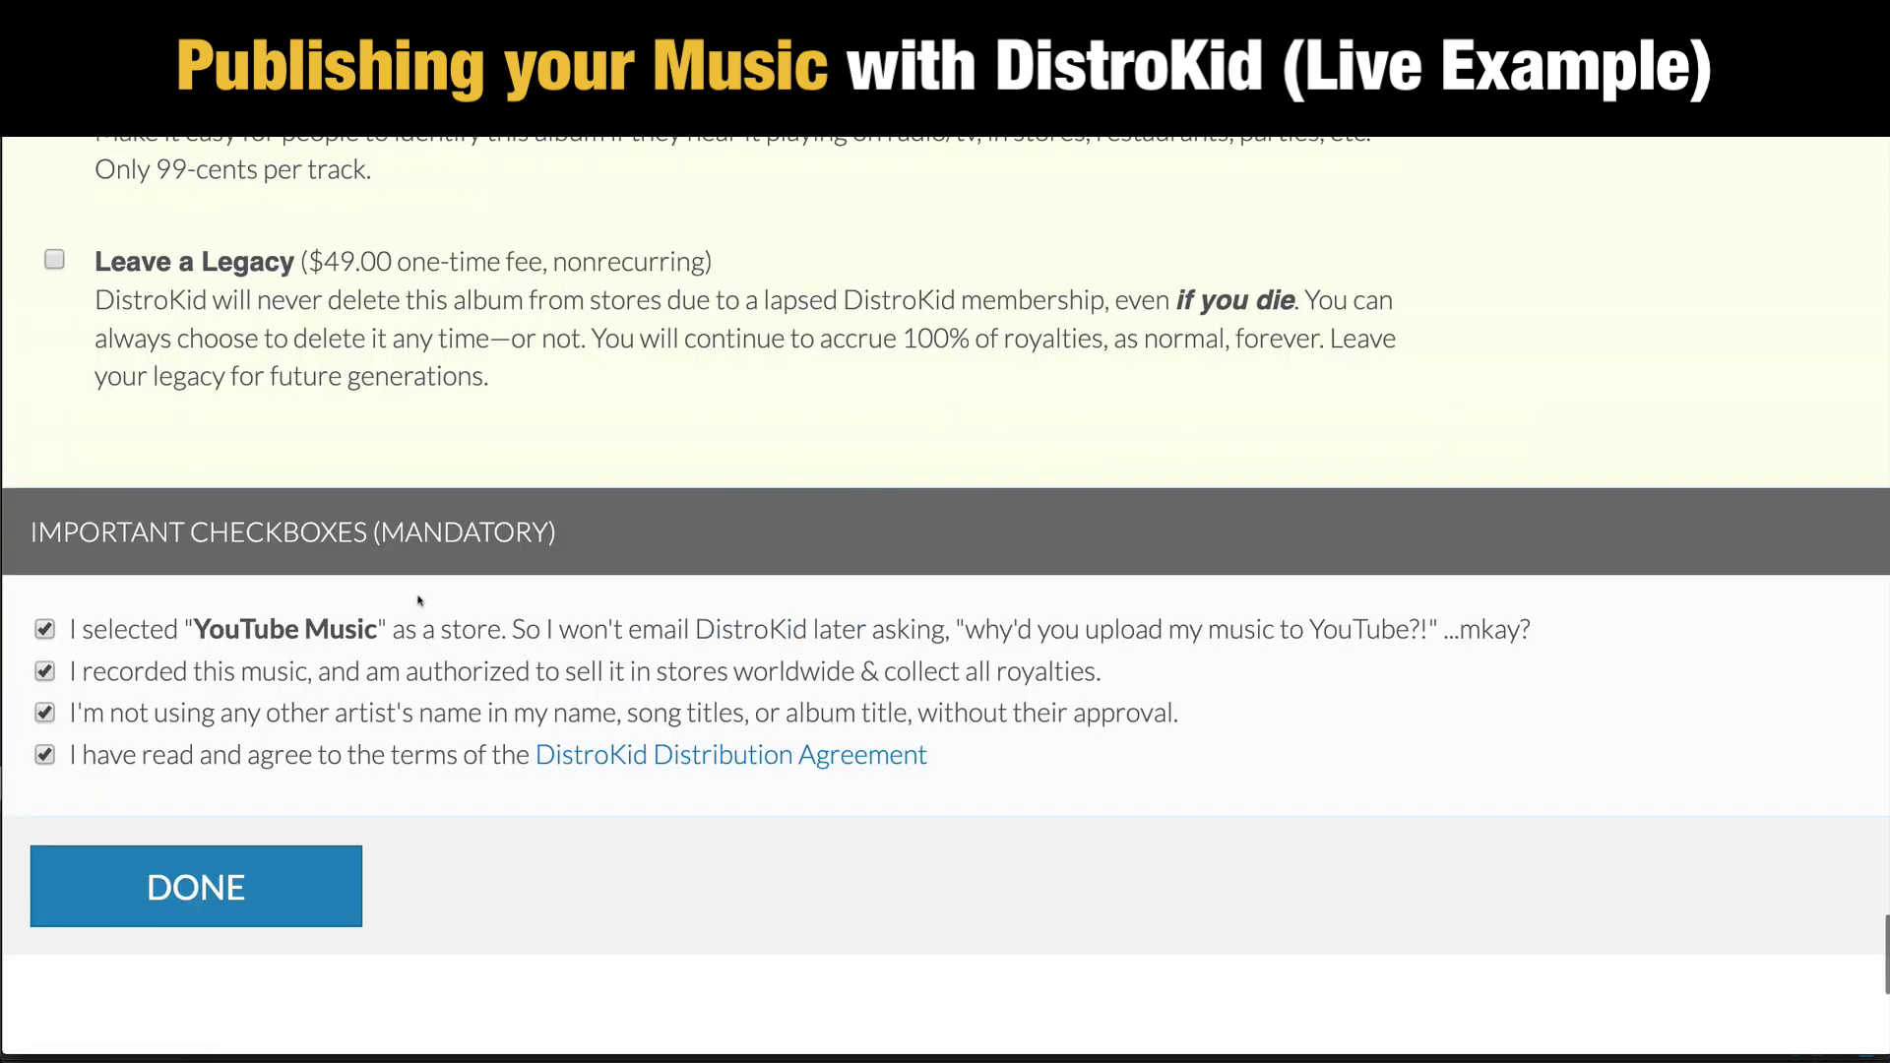
Step: Submit The Hammer of the Gods album and wait for its artwork and tracks to upload
left_click(211, 911)
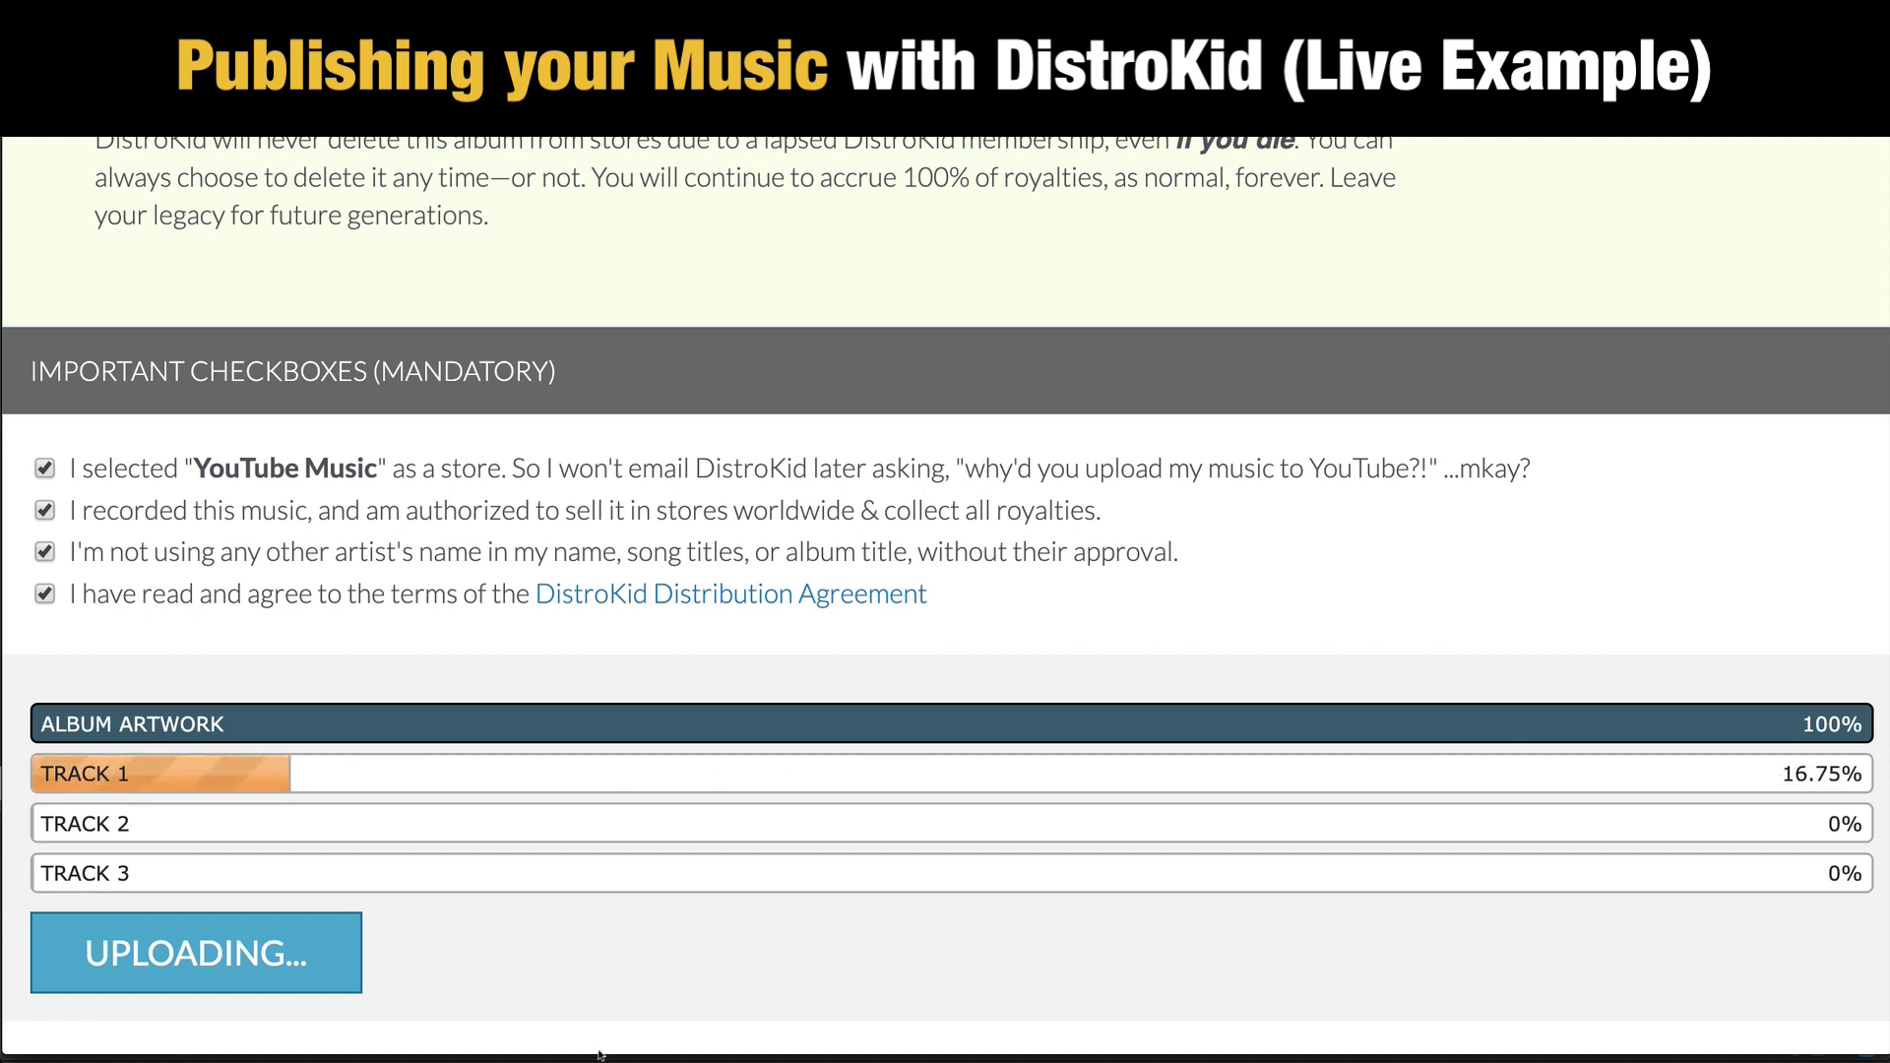
scroll(641, 959, "down", 1)
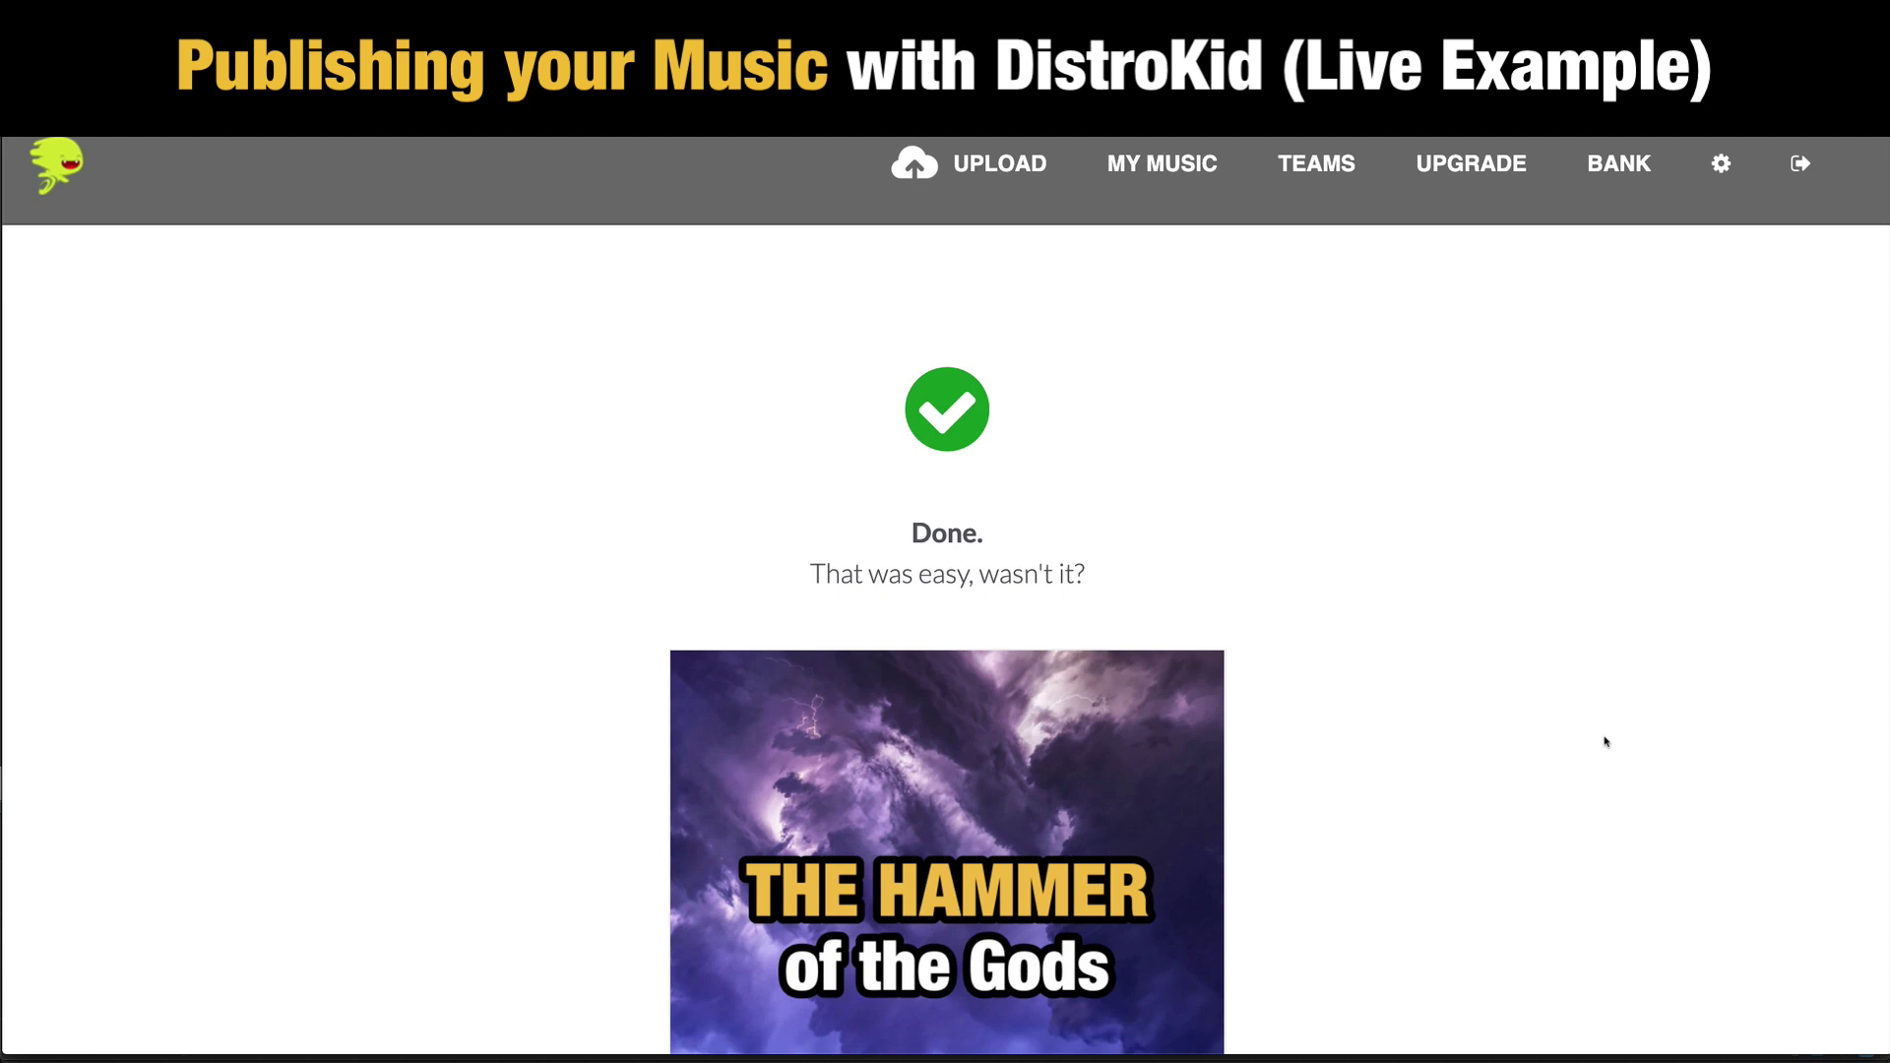
scroll(1605, 741, "down", 2)
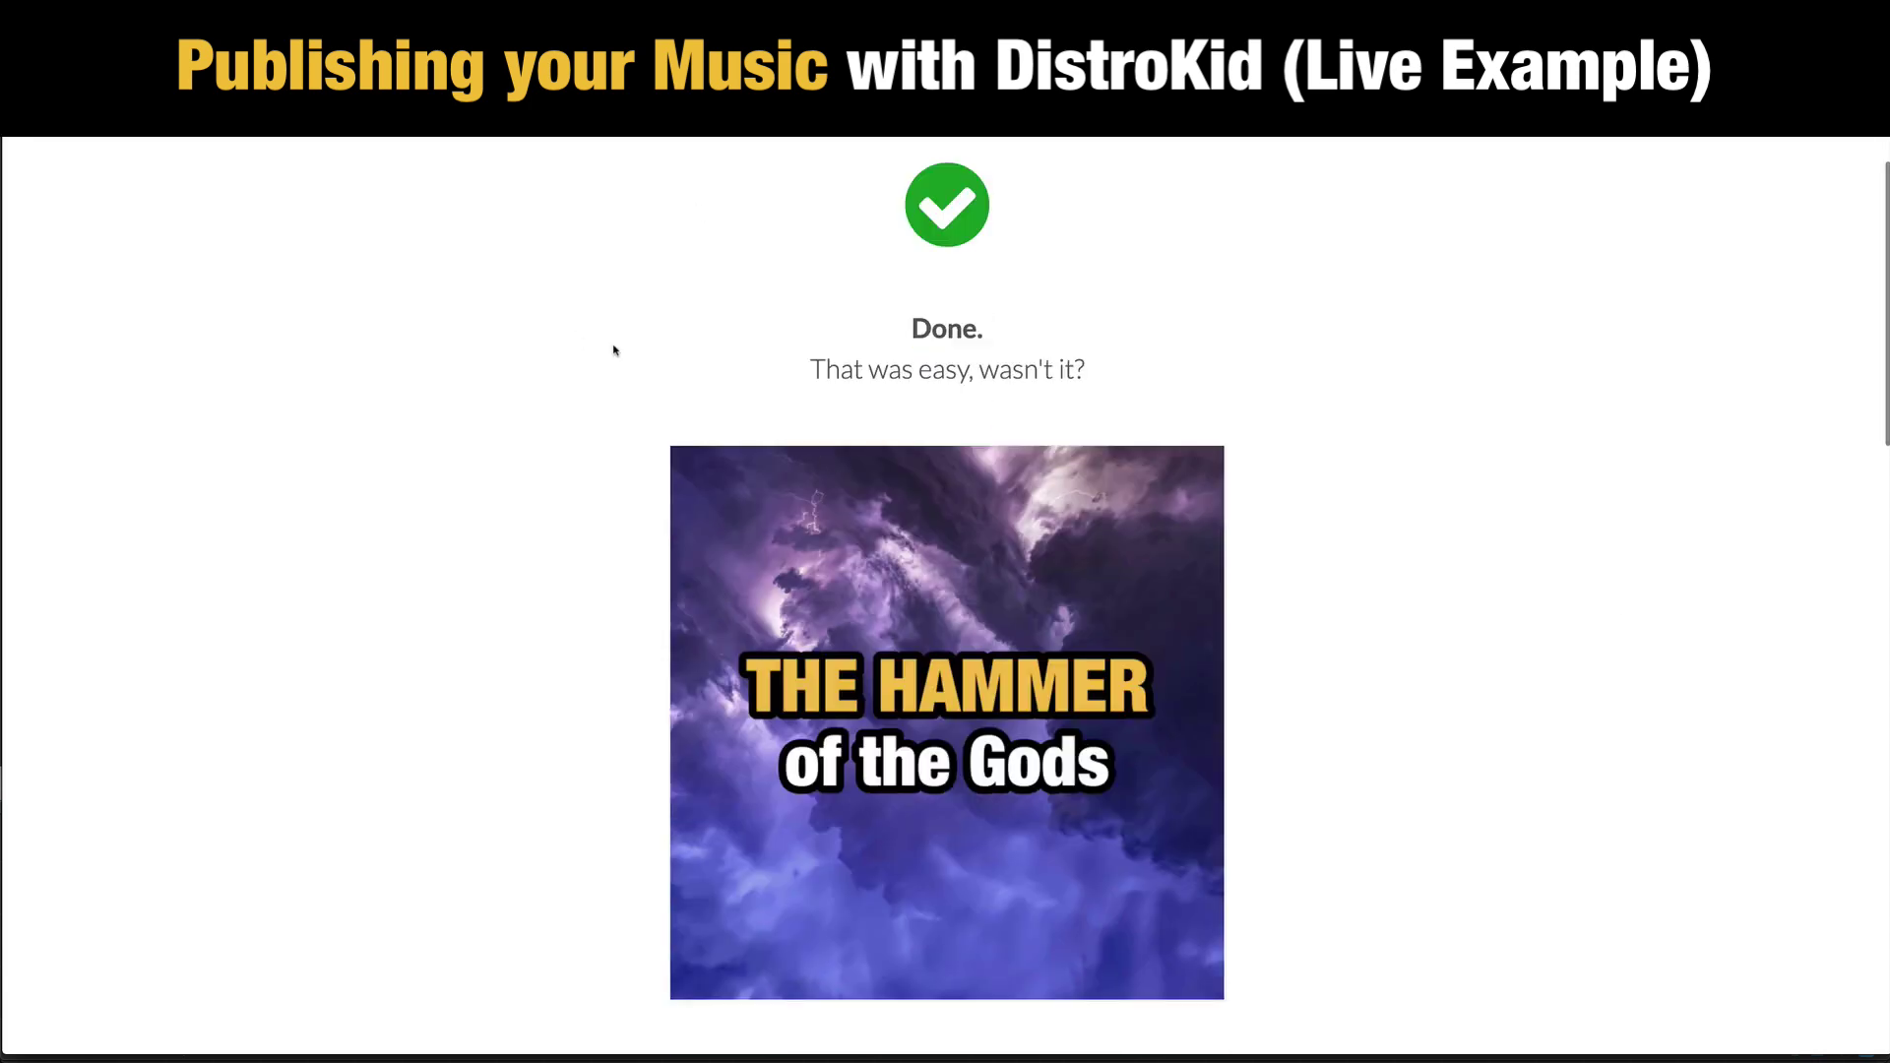
scroll(1383, 369, "down", 5)
scroll(1407, 421, "down", 2)
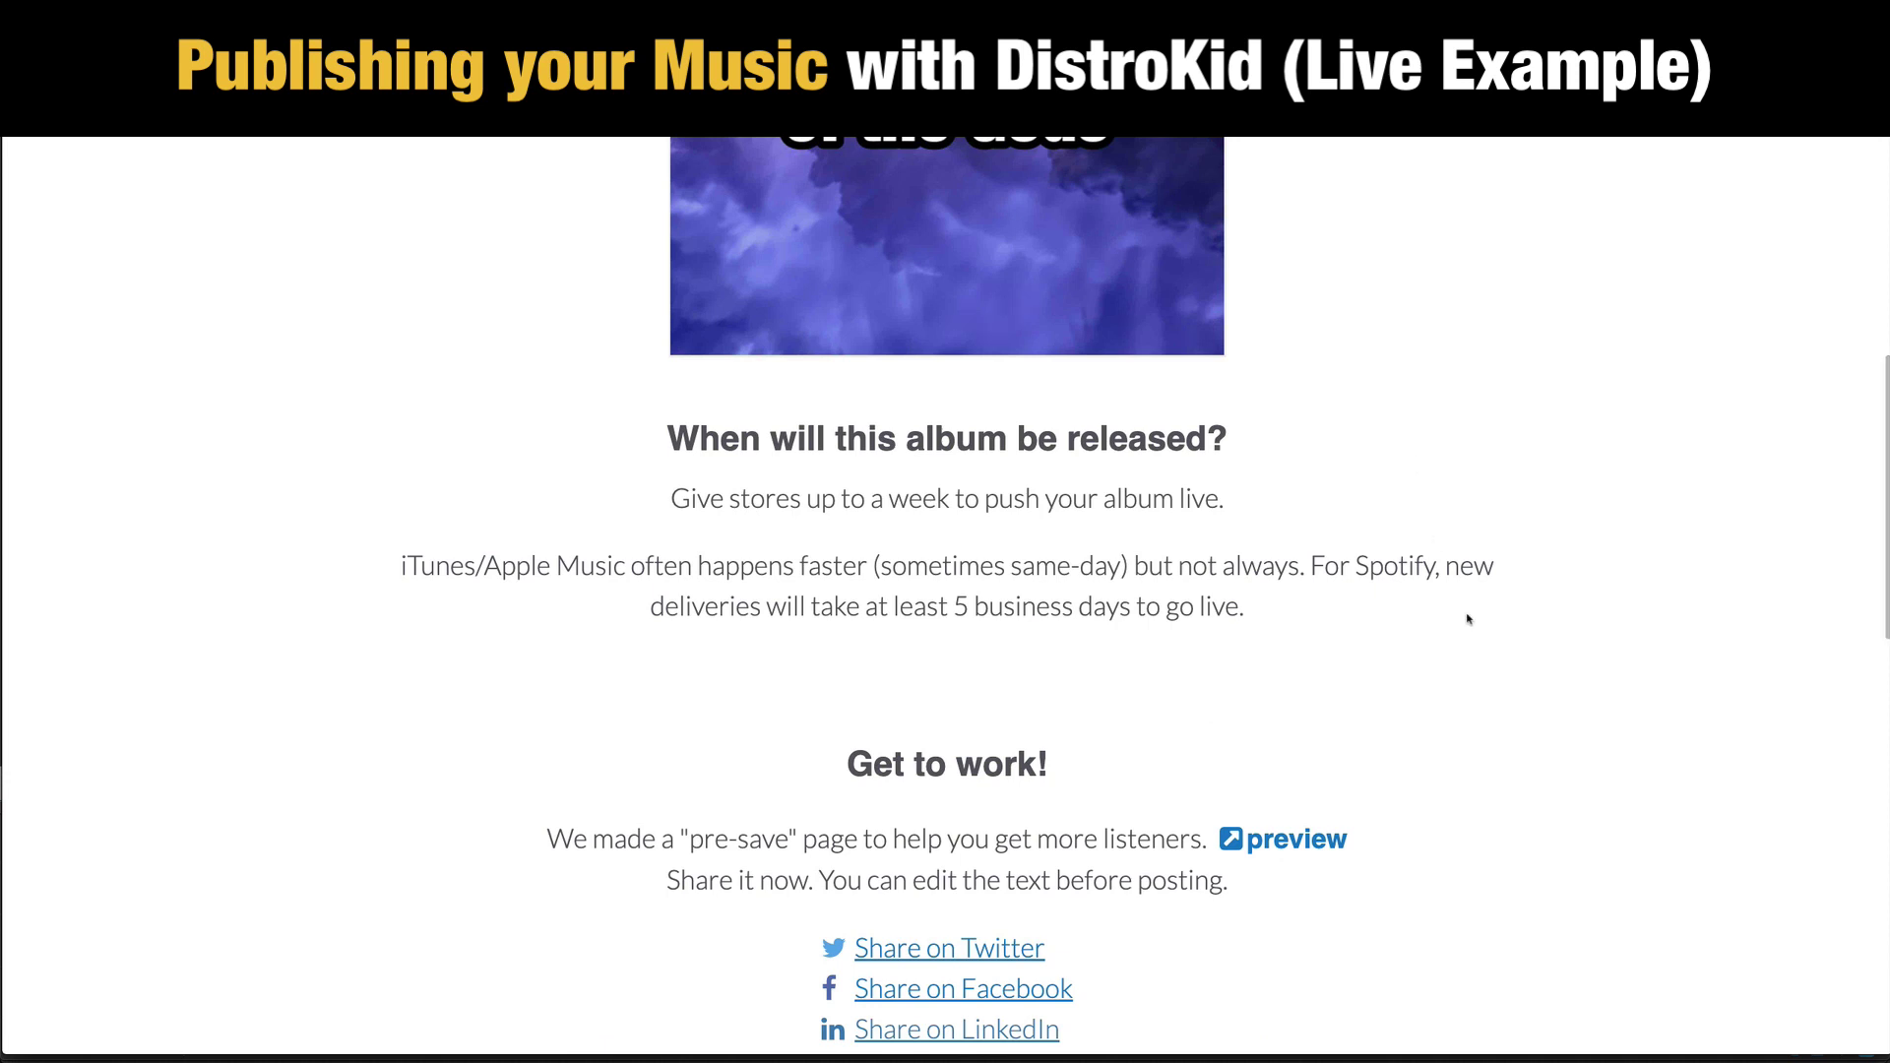
scroll(1624, 628, "down", 1)
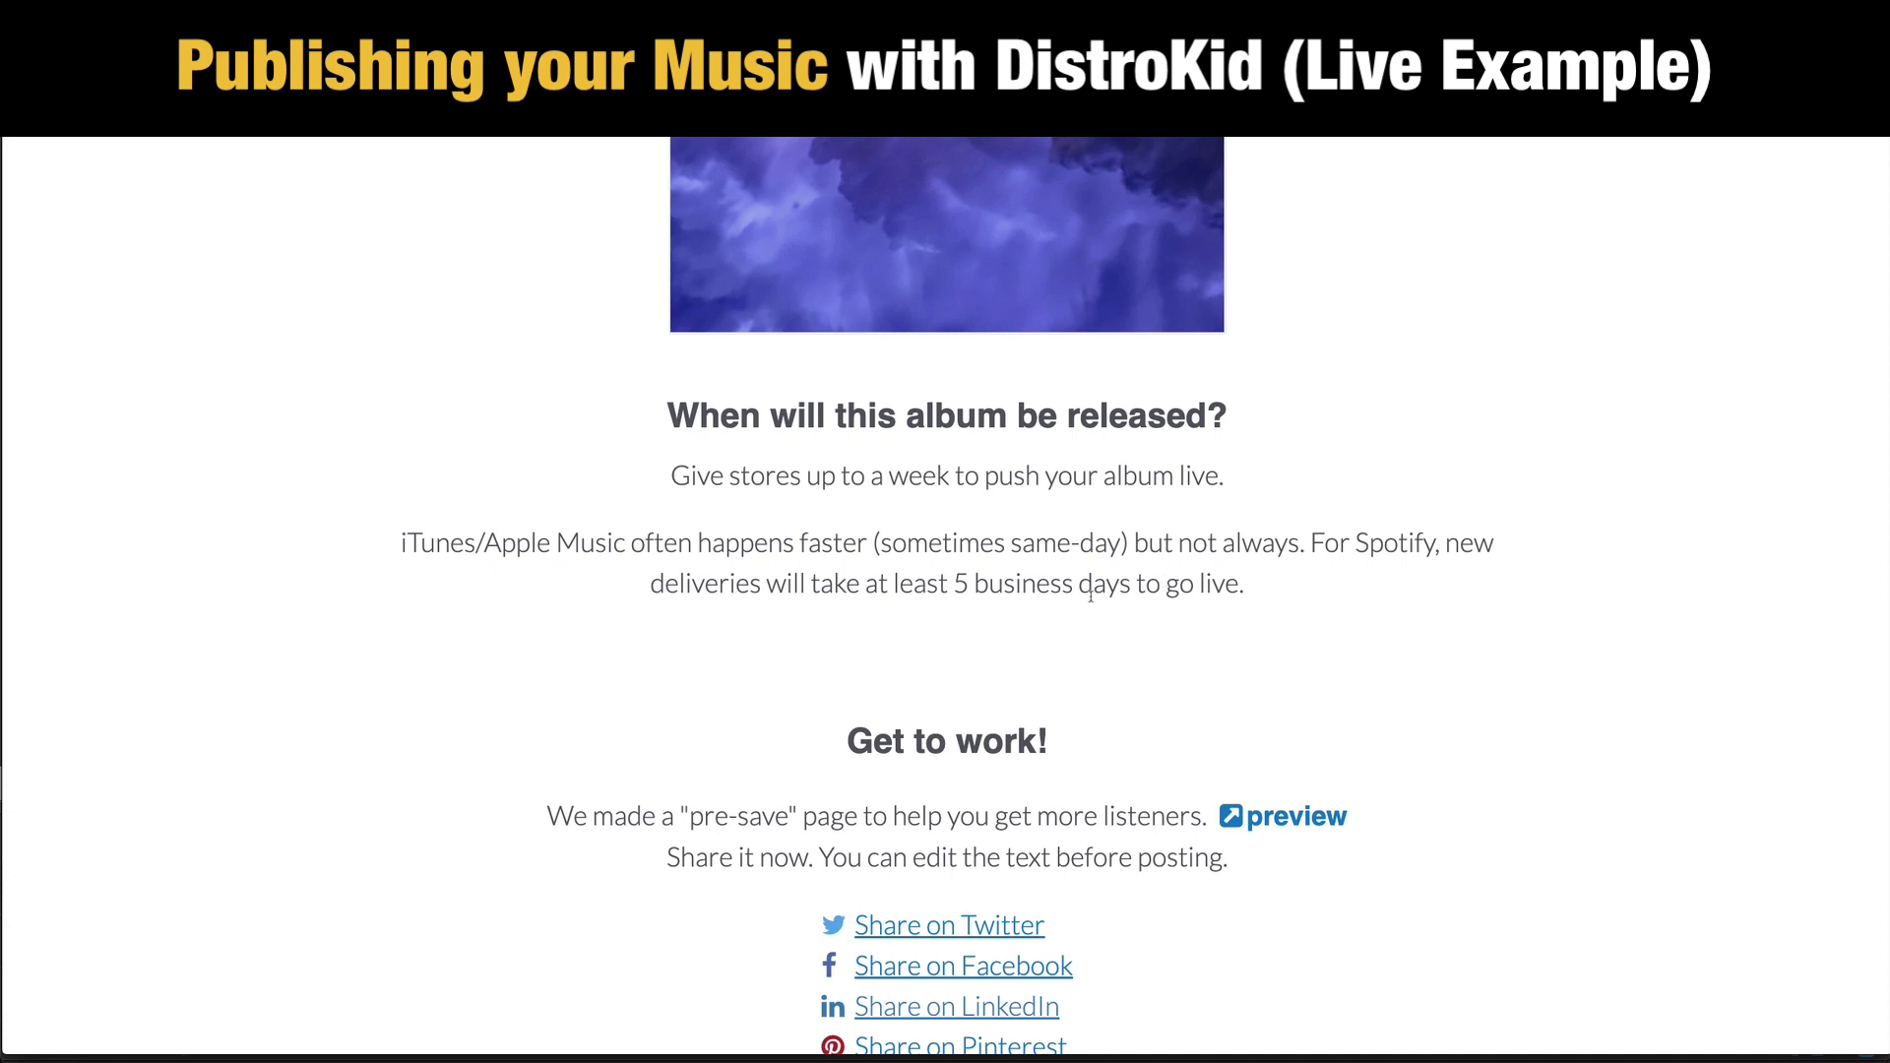
scroll(1620, 676, "down", 1)
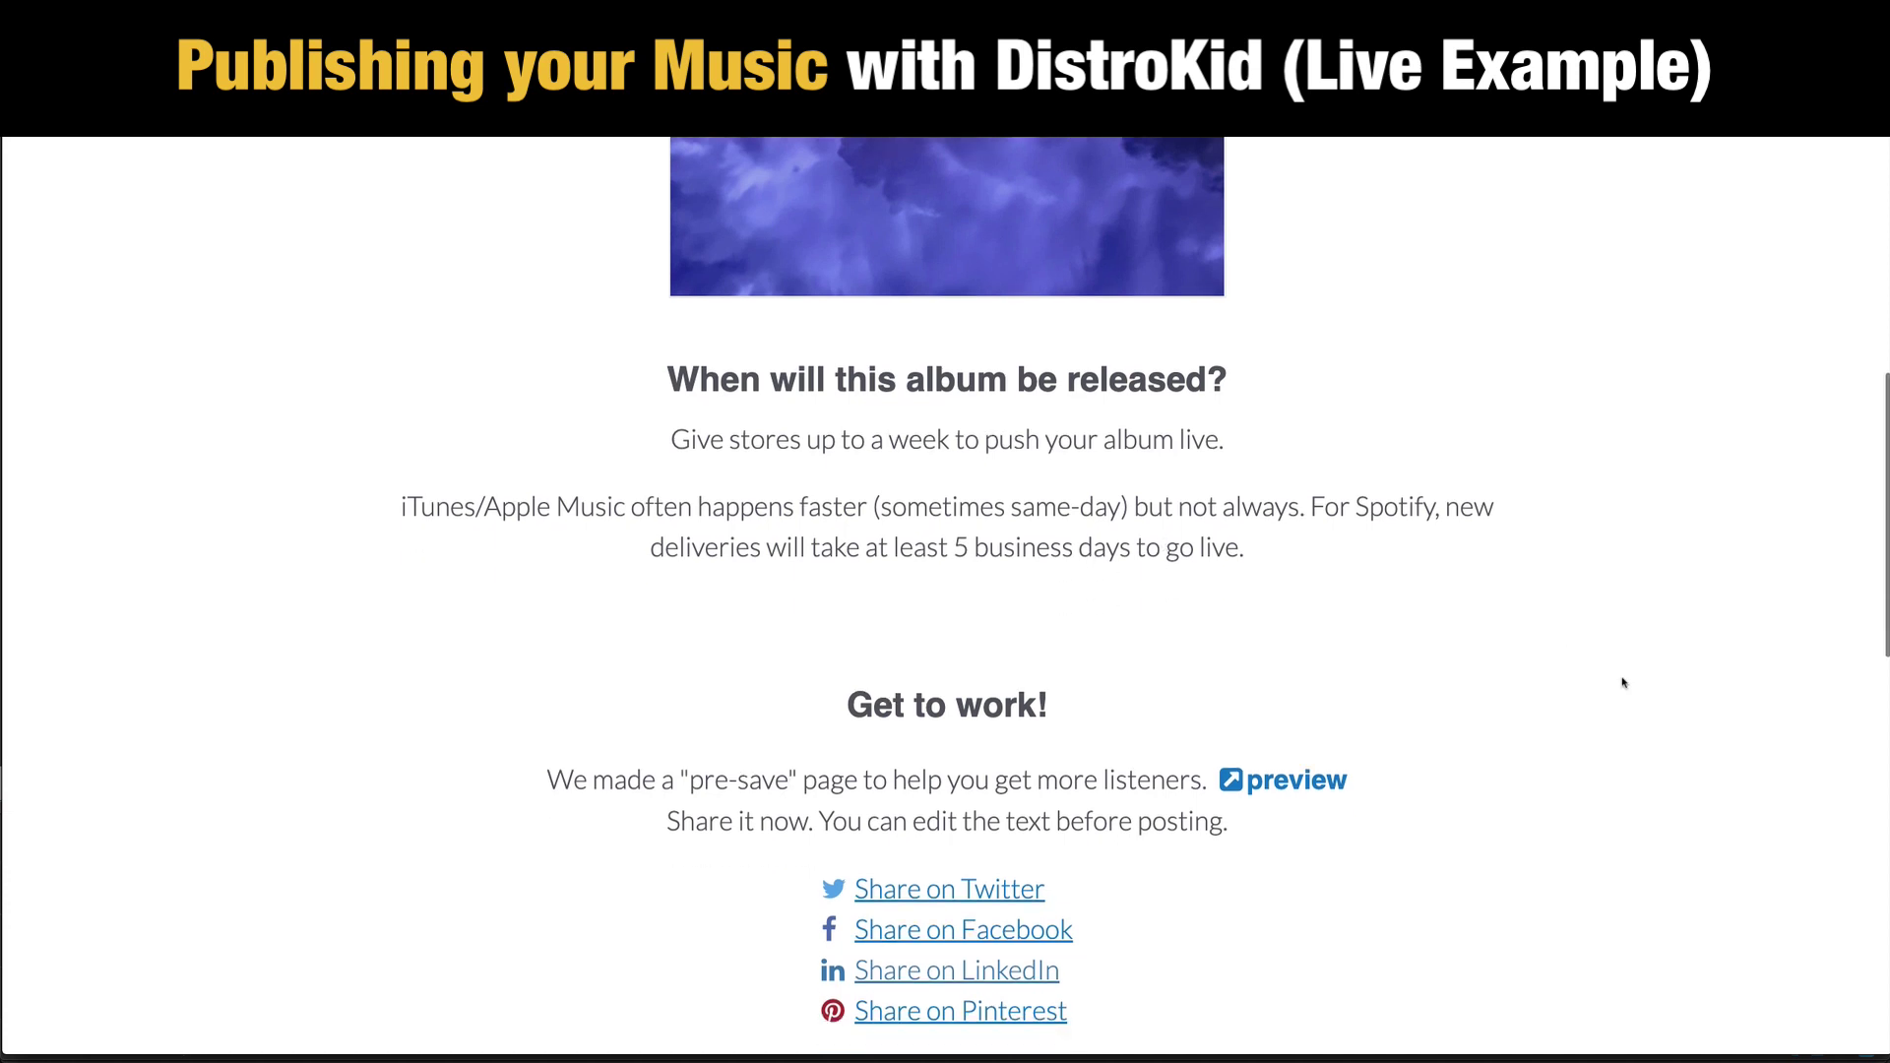
scroll(1620, 675, "down", 1)
scroll(1623, 681, "down", 1)
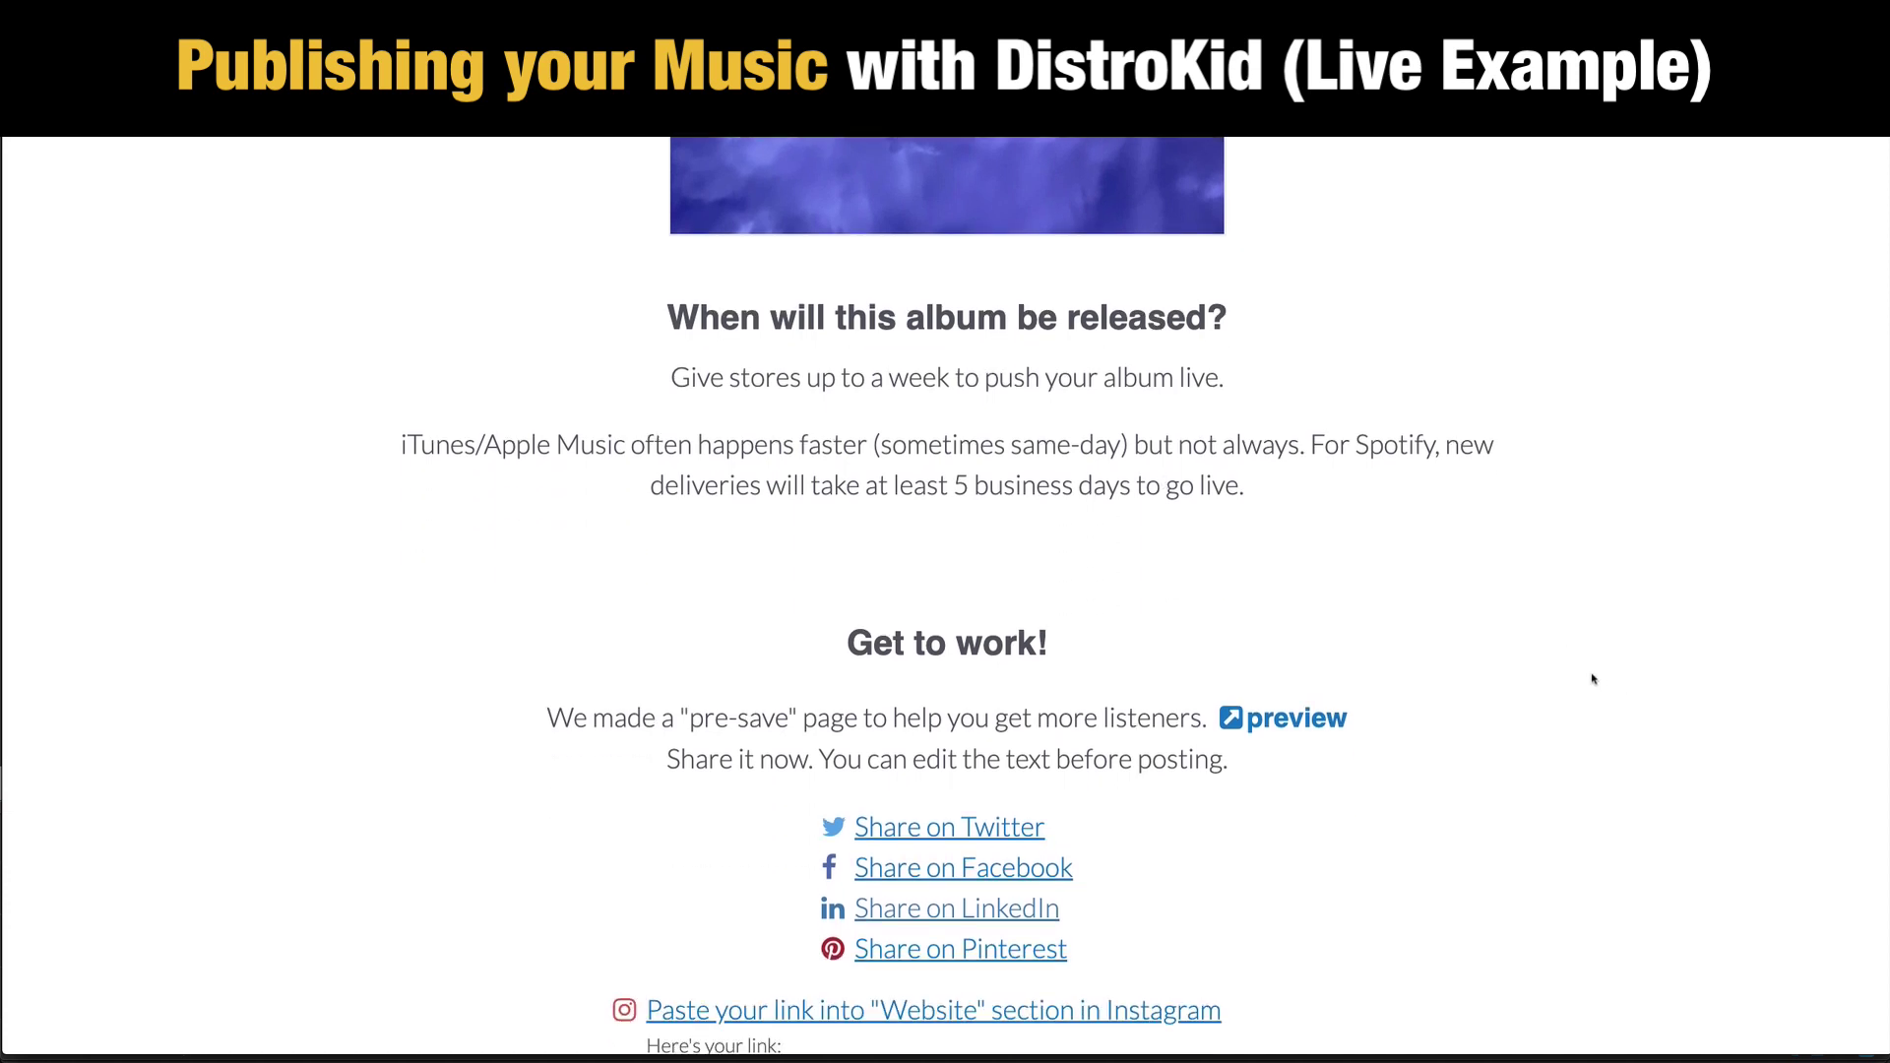
scroll(1595, 676, "down", 1)
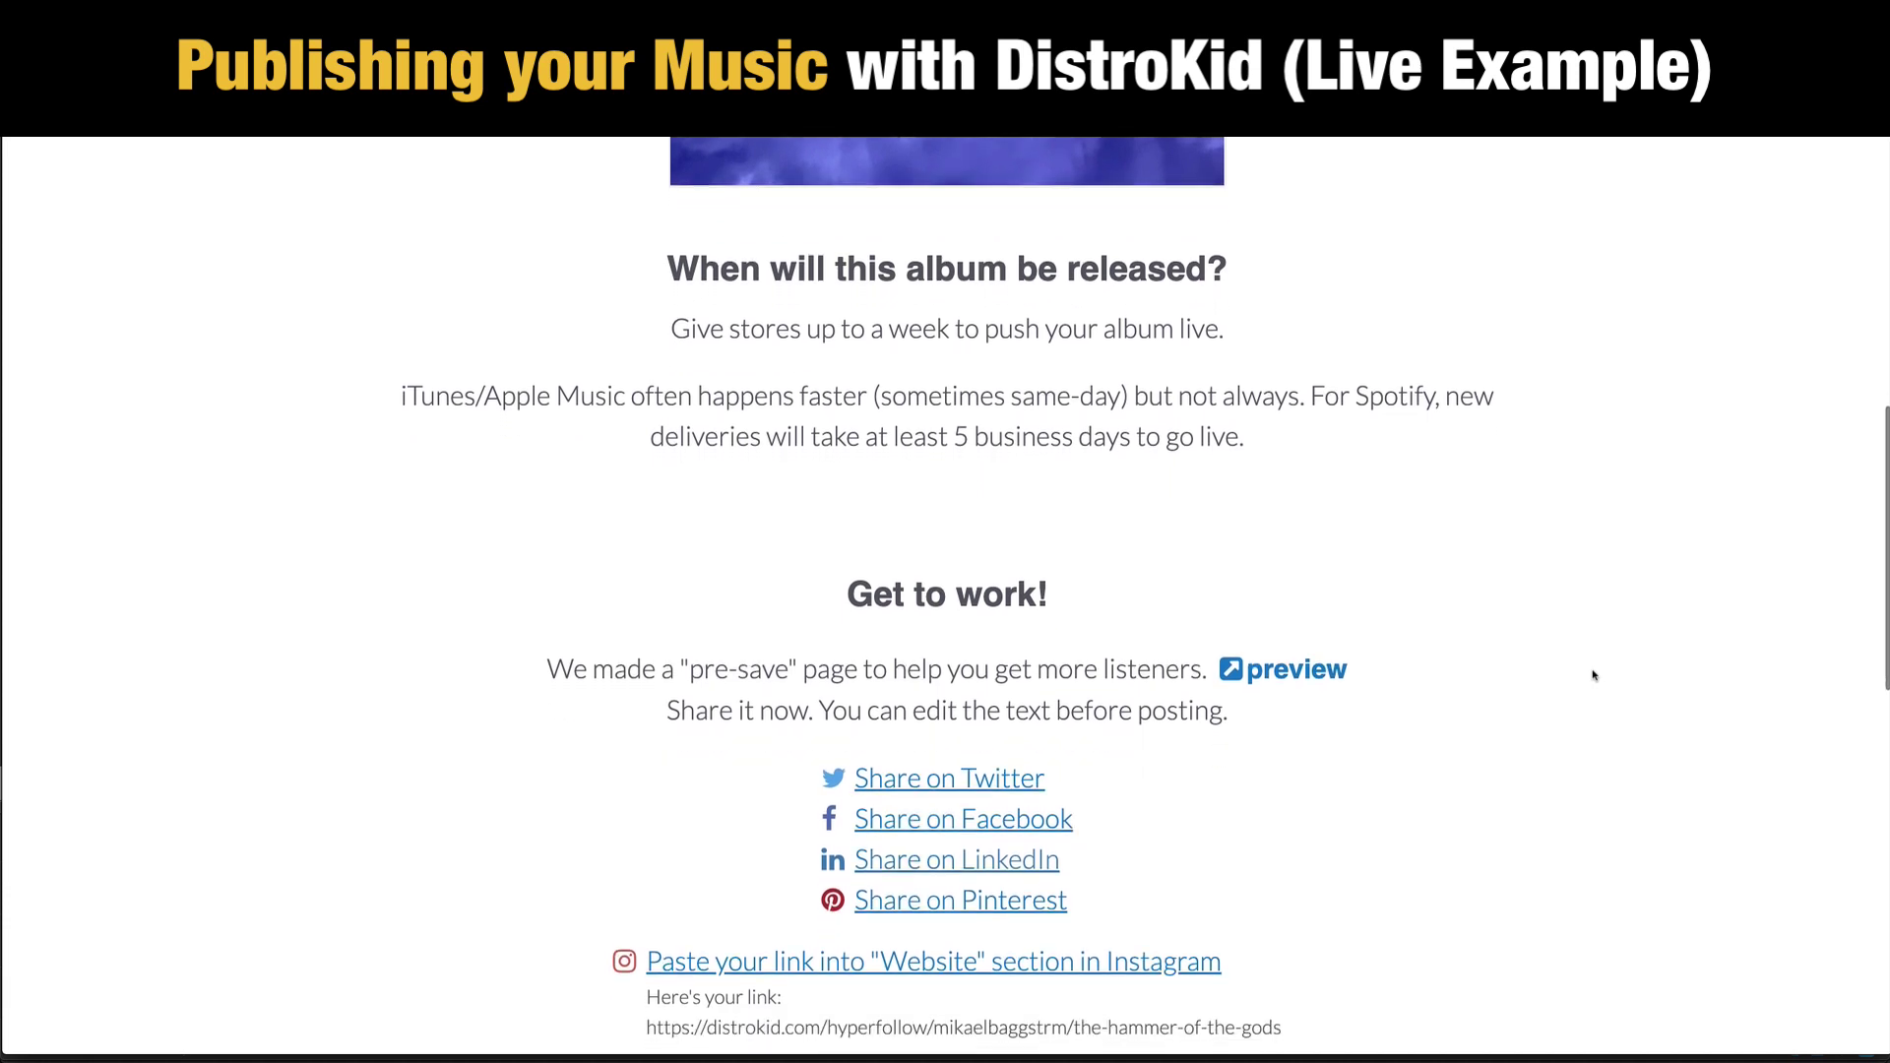
scroll(1595, 675, "down", 3)
scroll(1595, 675, "down", 4)
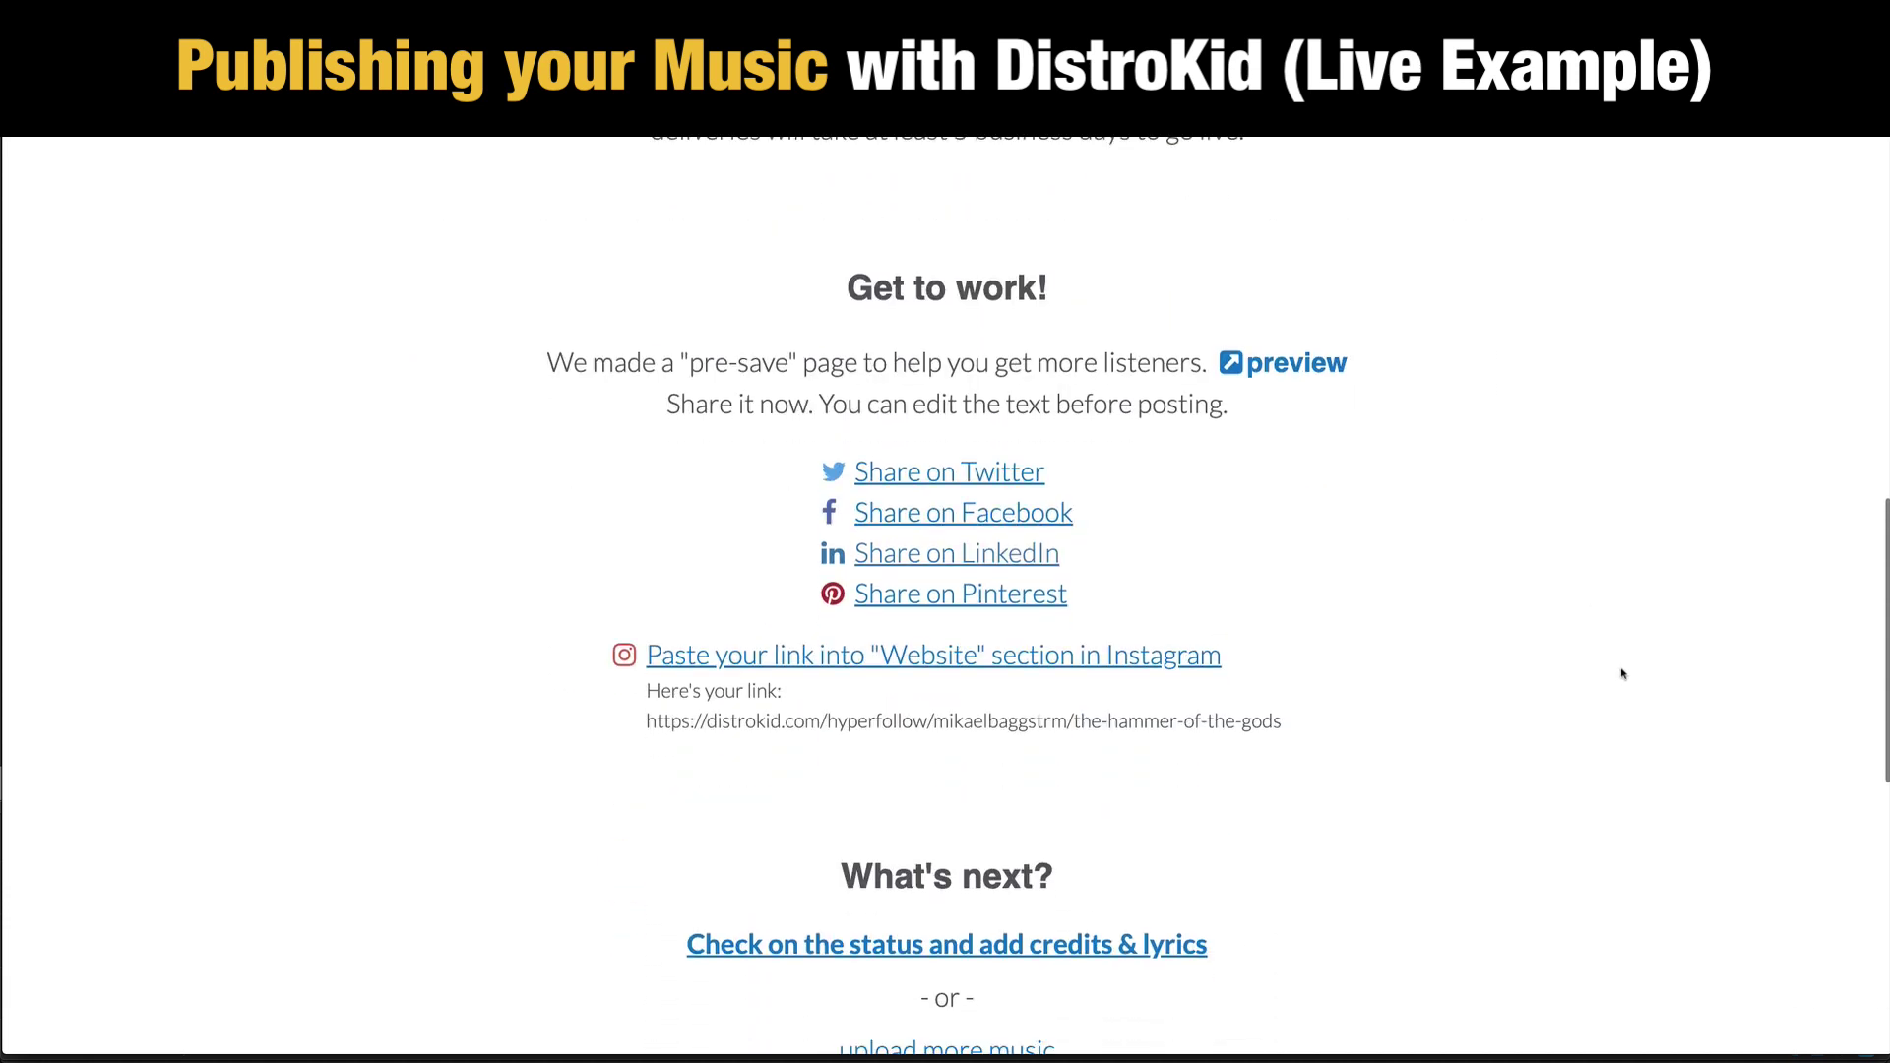
scroll(1623, 673, "down", 8)
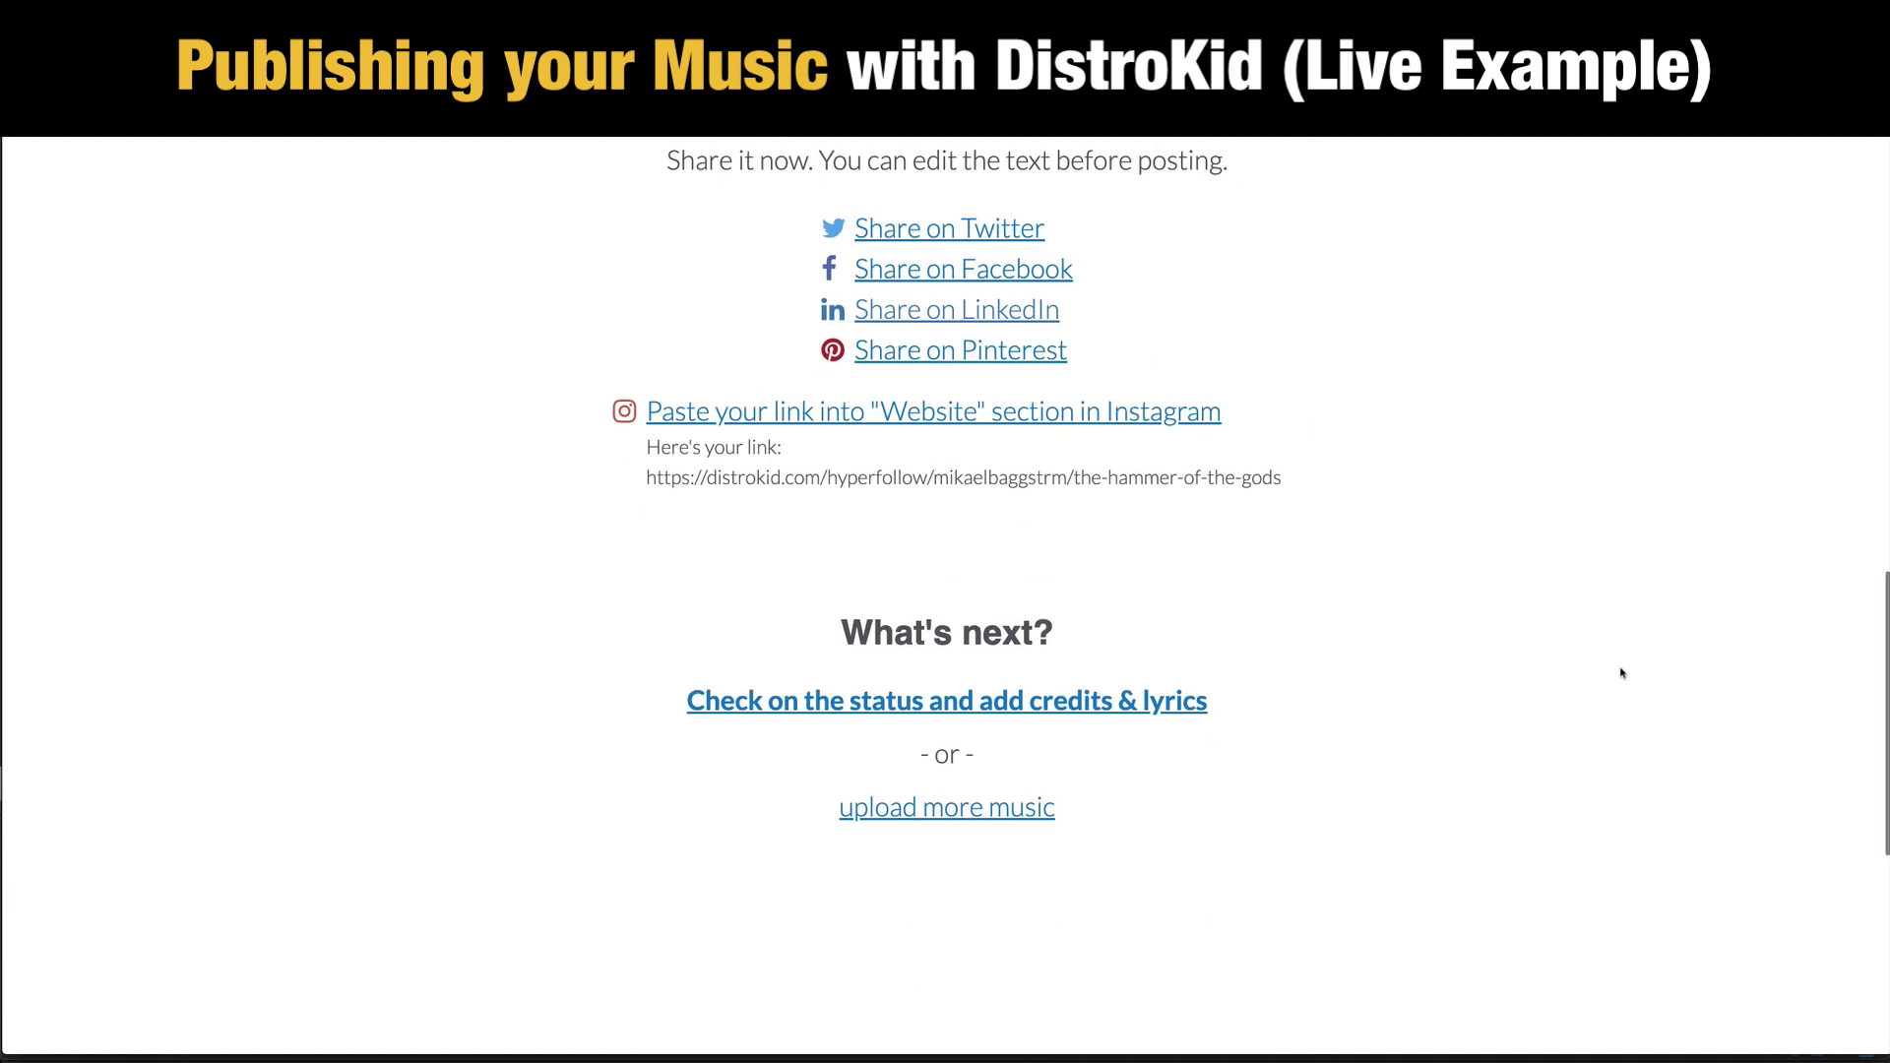
scroll(1622, 674, "down", 7)
scroll(1620, 664, "up", 15)
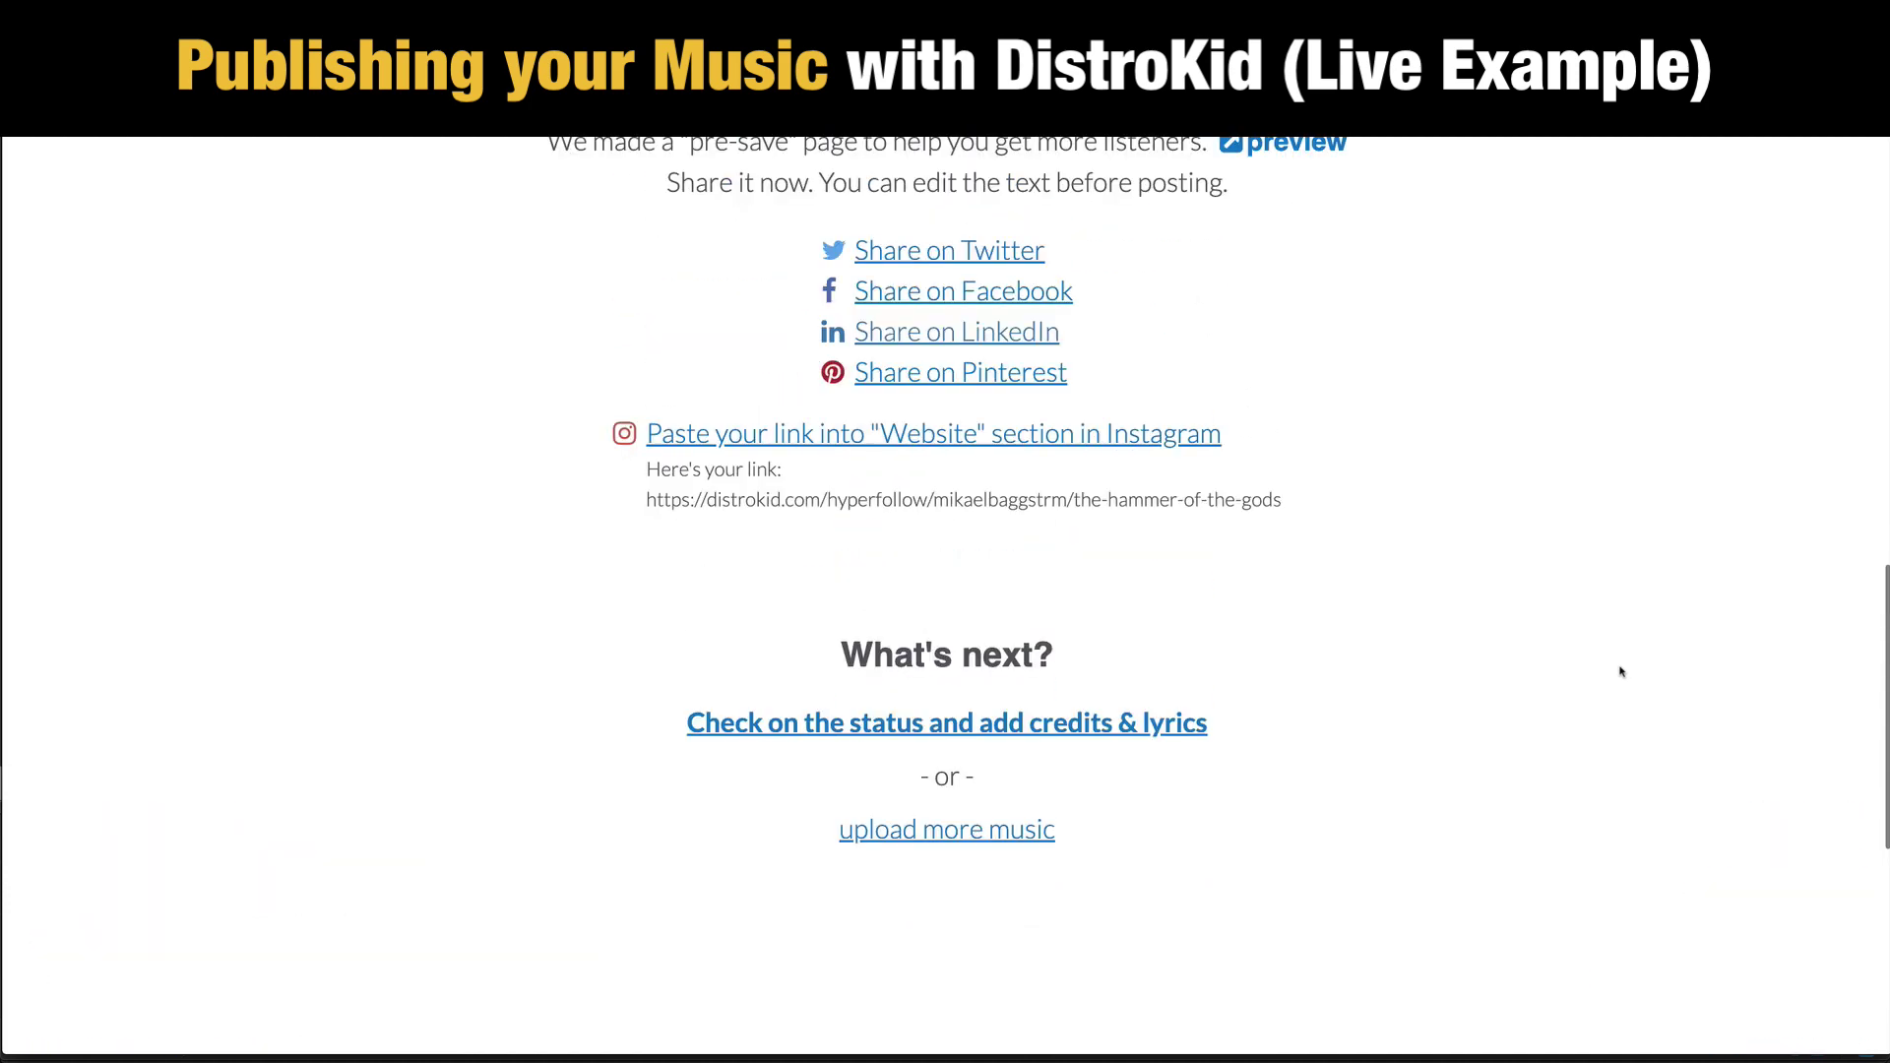
scroll(1621, 671, "up", 2)
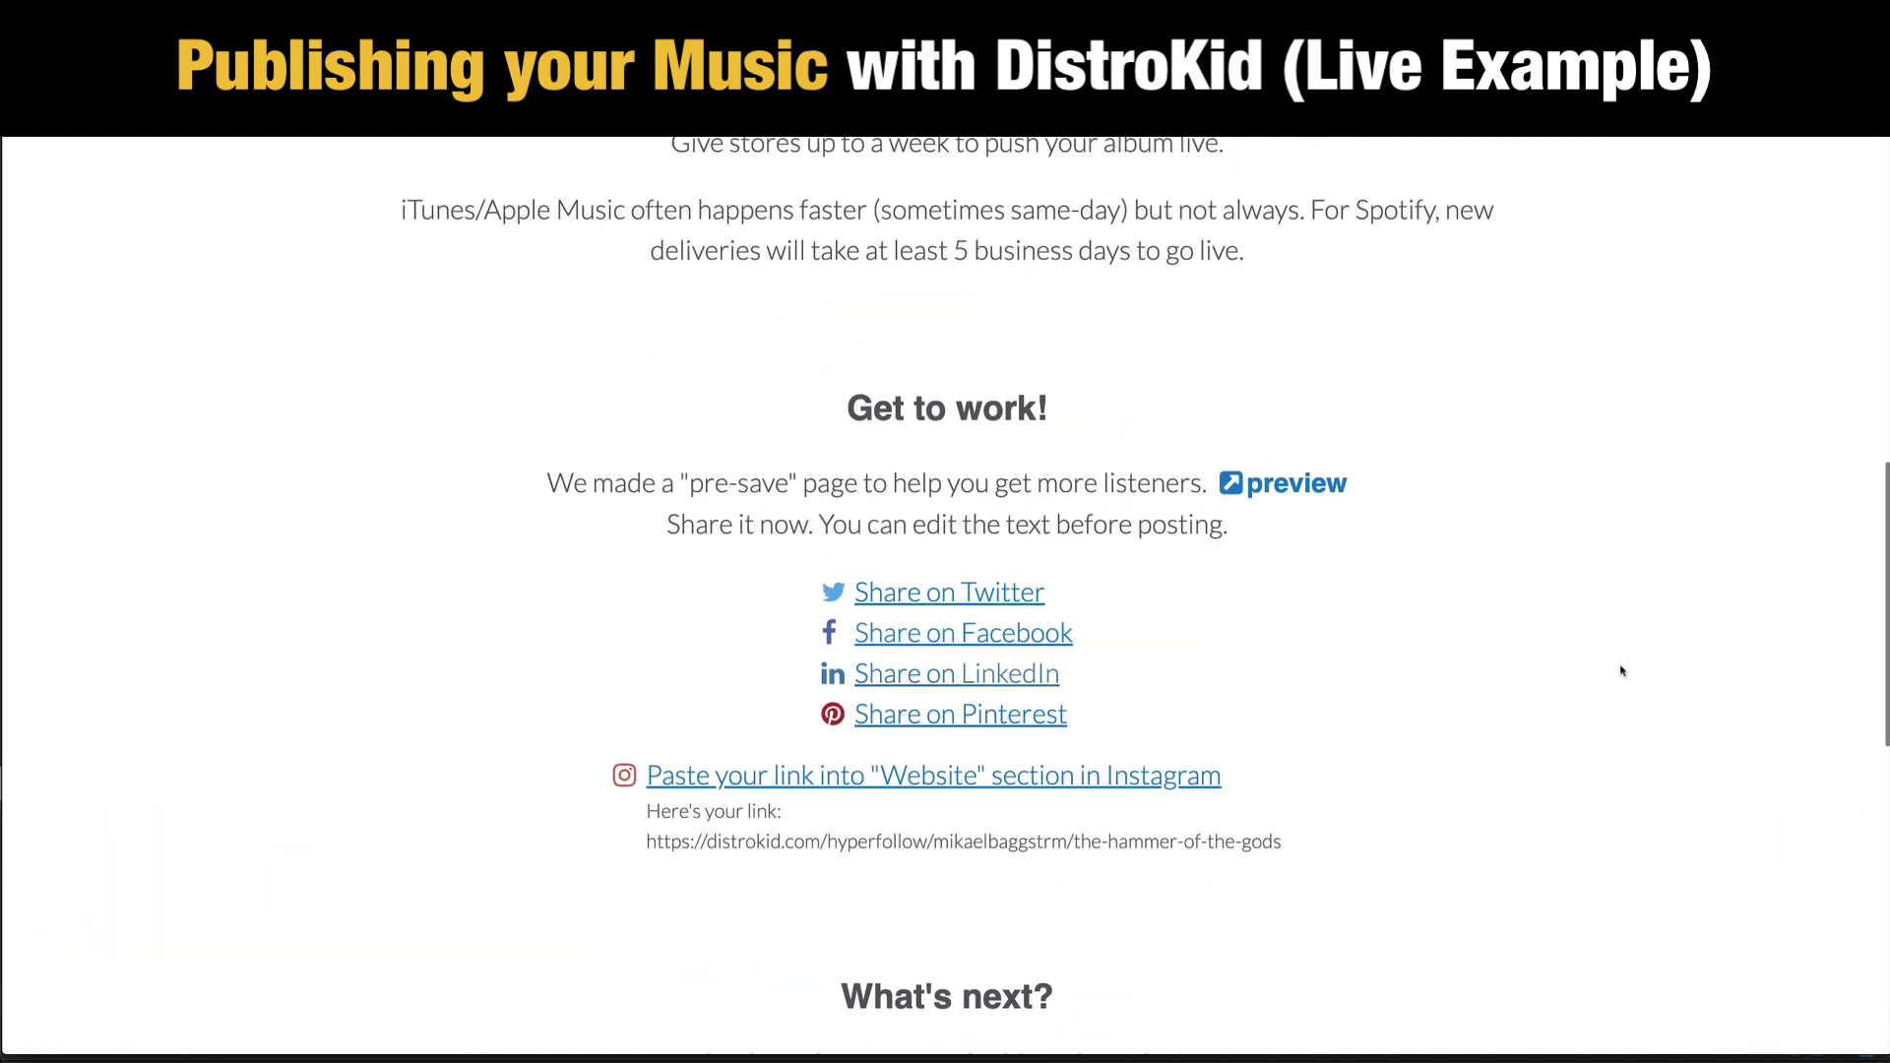
scroll(1623, 670, "up", 3)
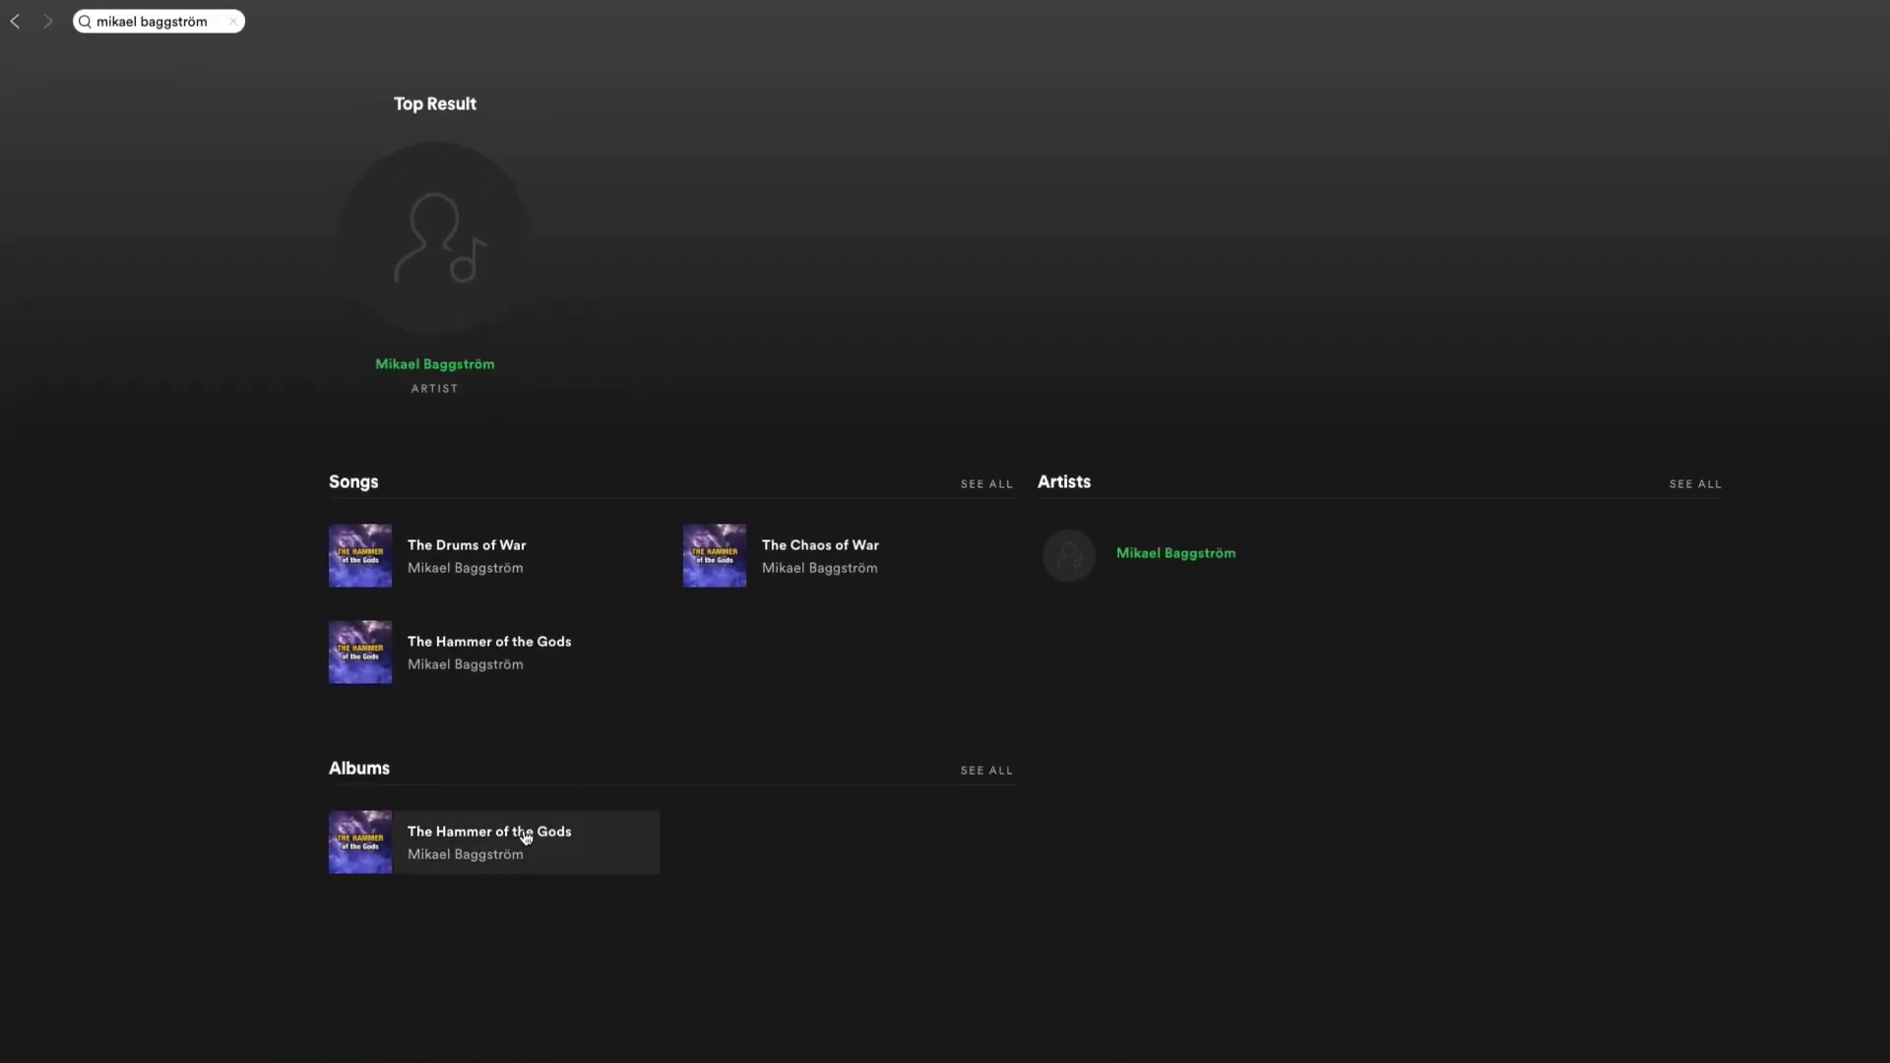
Step: Open The Hammer of the Gods from the Albums search results to show its three tracks
left_click(462, 829)
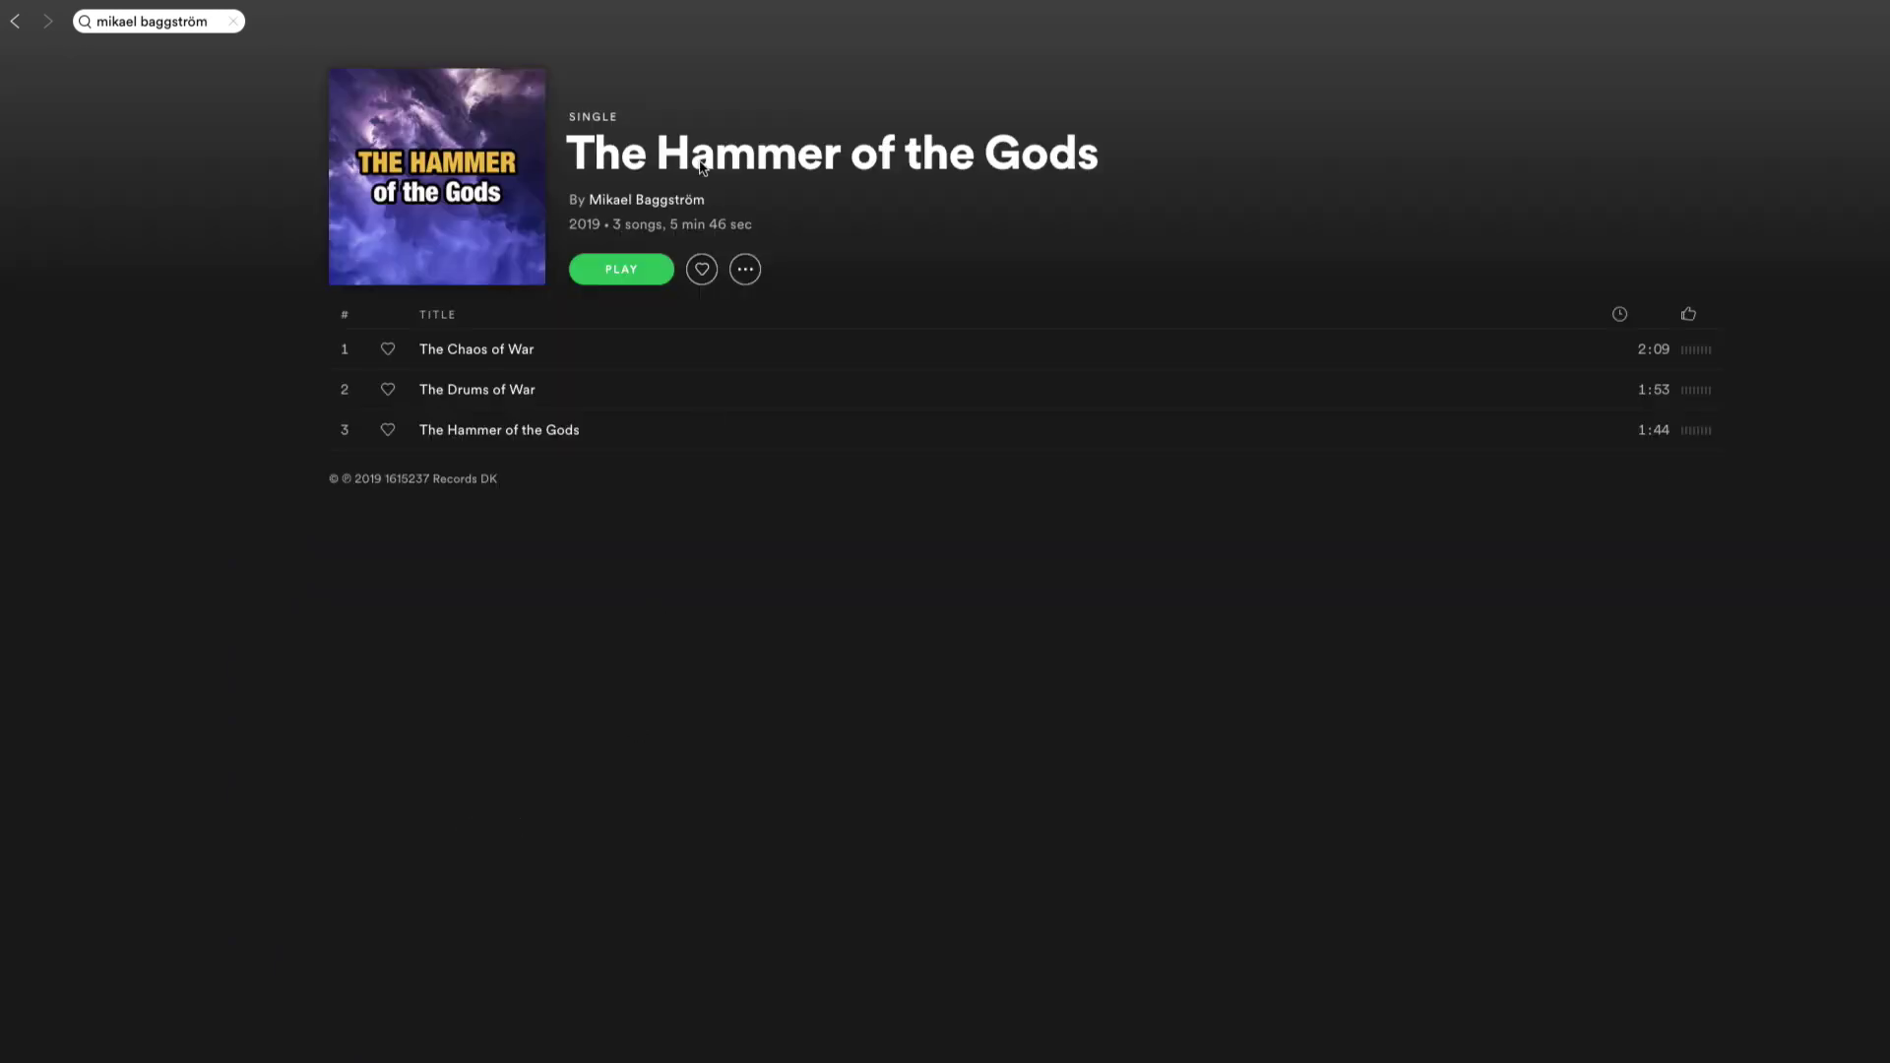